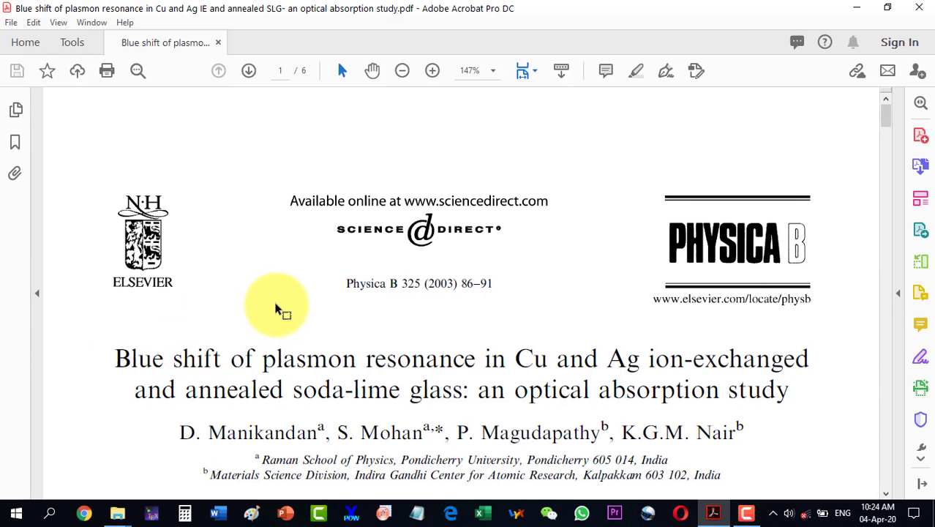
- Look through the paper as far as the Fig. 1 absorption spectra of the copper and silver nanoclusters
scroll(276, 306, down, 1)
scroll(276, 306, down, 3)
scroll(276, 306, up, 2)
scroll(276, 306, down, 8)
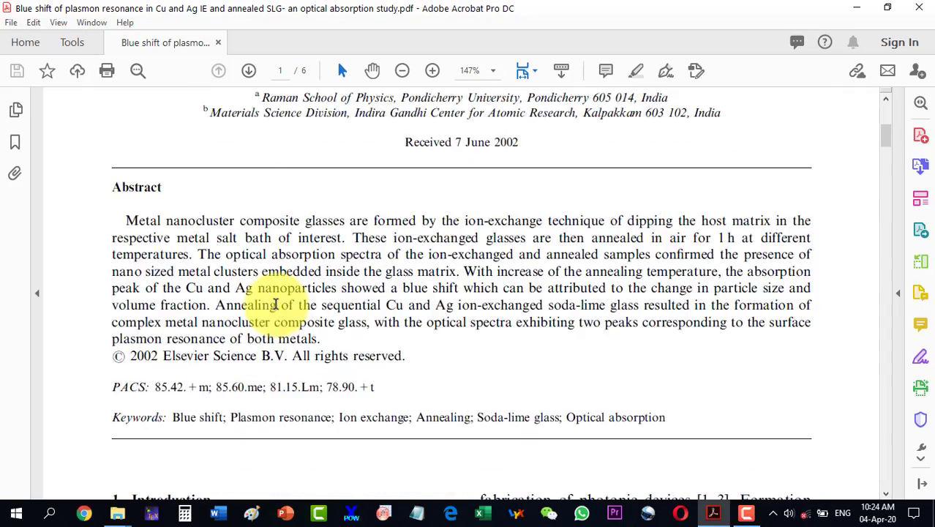
scroll(276, 305, down, 18)
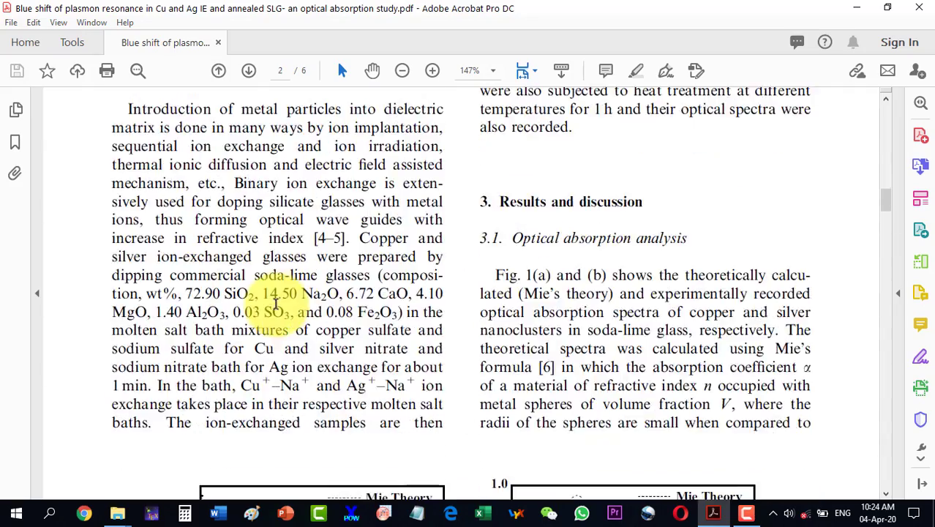
scroll(276, 307, down, 5)
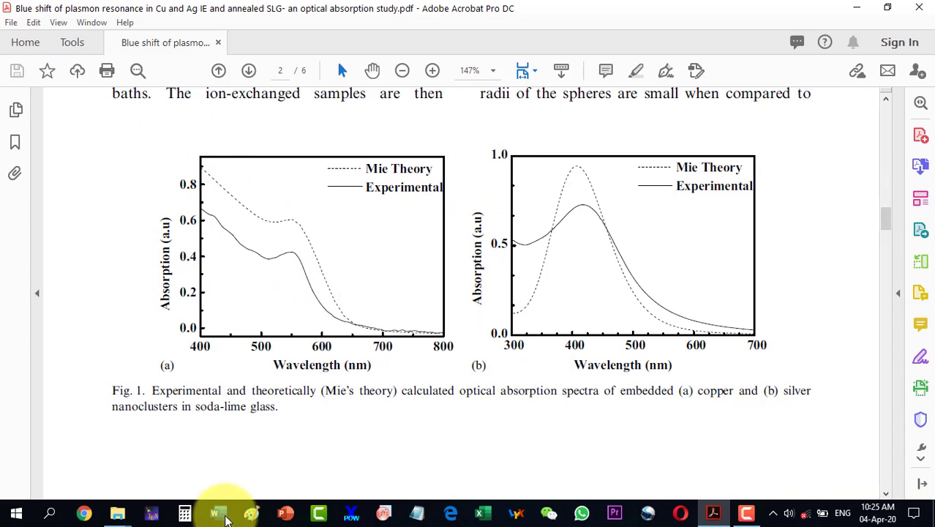
- View the AgNPs and CuNPs plot images in the "5. Digitizing a plot" folder, closing the image viewer when done
mouse_move(118, 511)
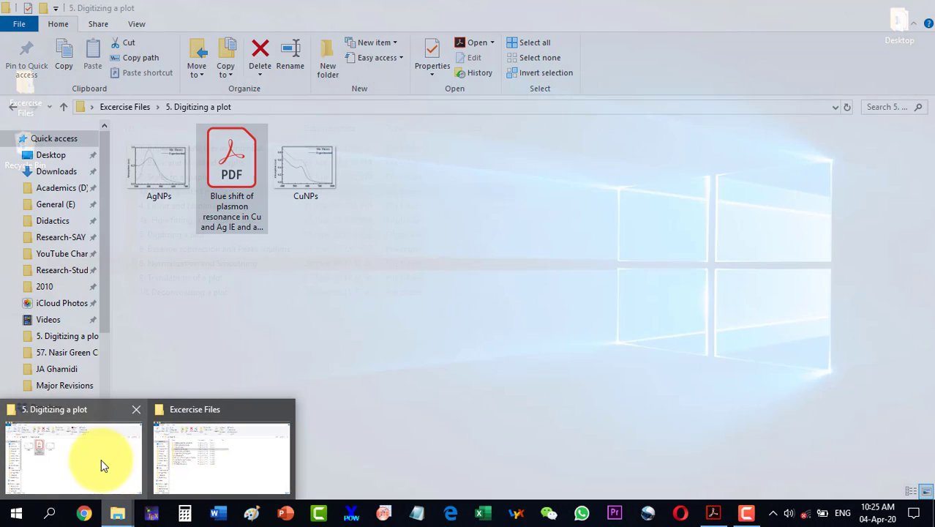
click(101, 458)
click(153, 175)
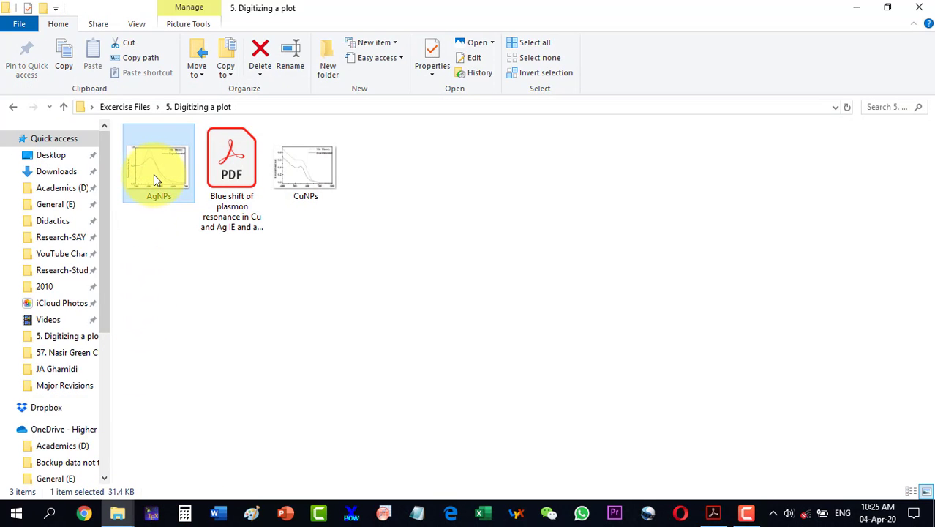
double_click(154, 179)
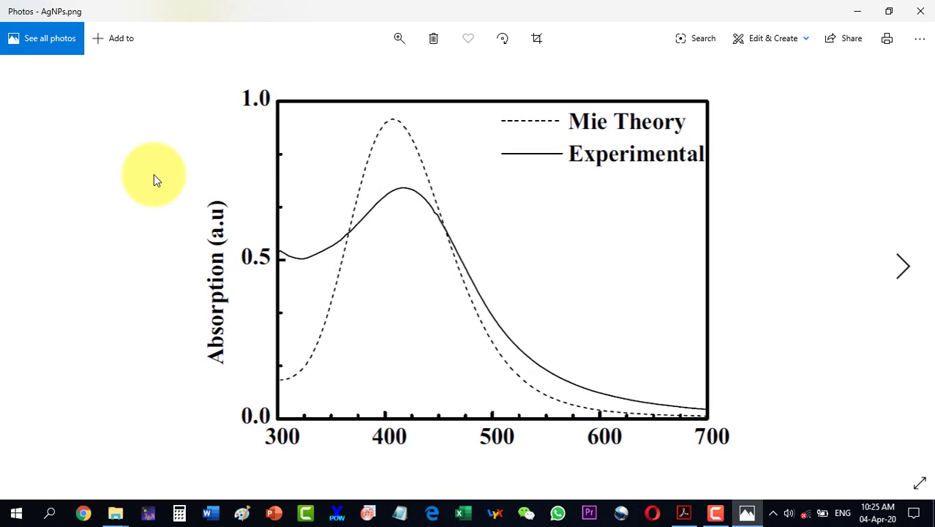
key(Right)
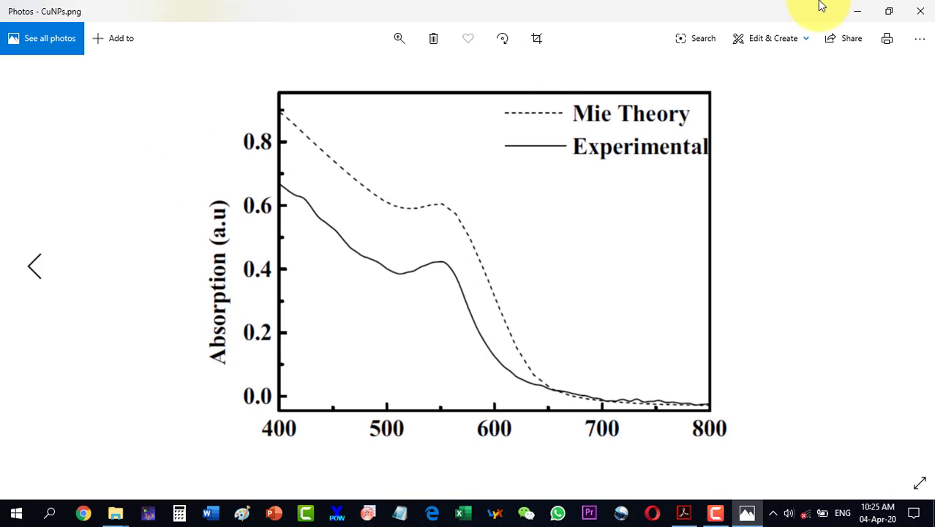
click(923, 12)
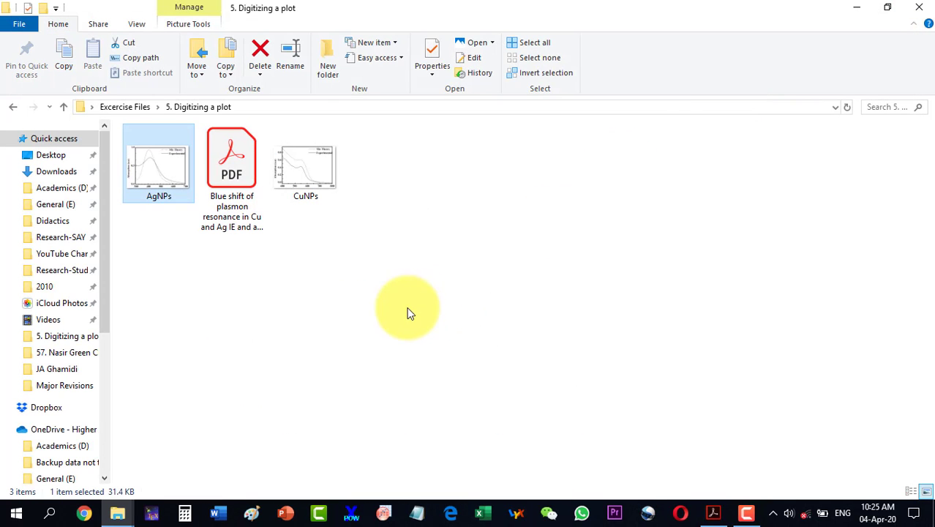
- Switch to OriginPro and load the AgNPs image into a new digitizing image window
click(383, 512)
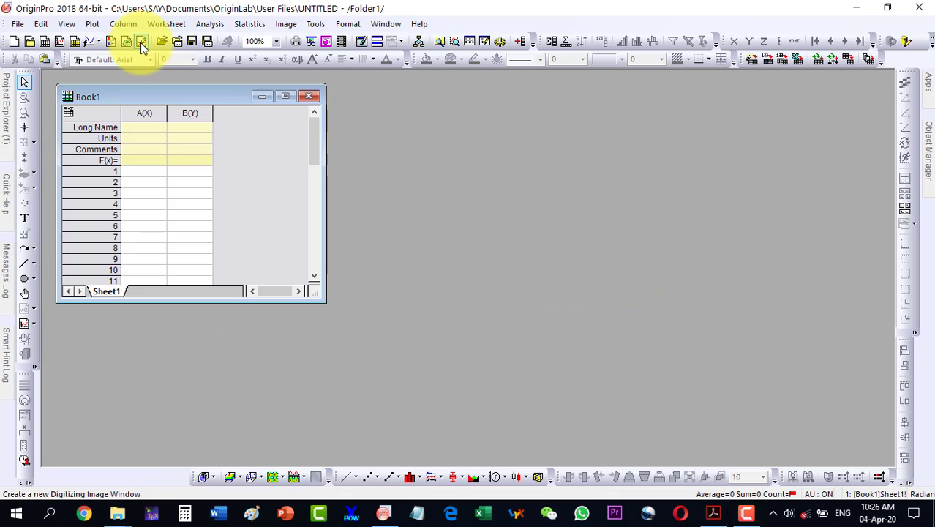
click(140, 43)
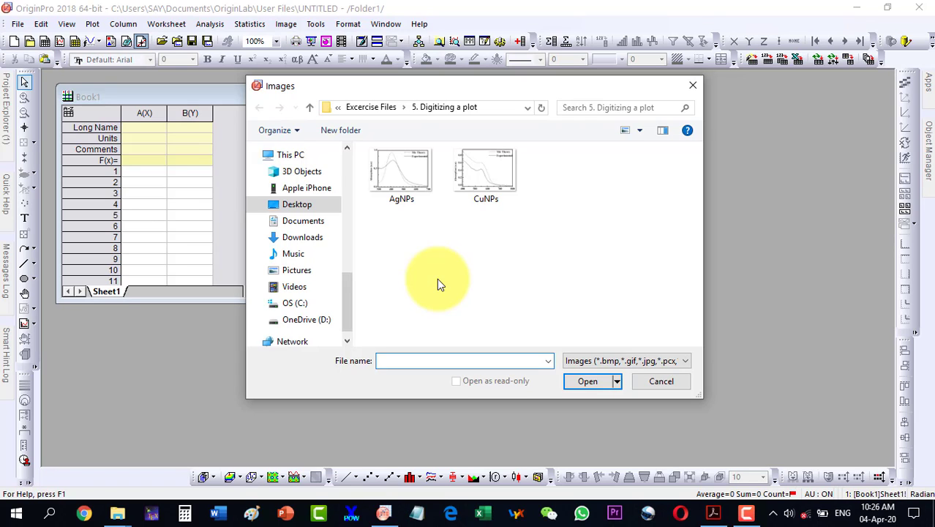
click(397, 181)
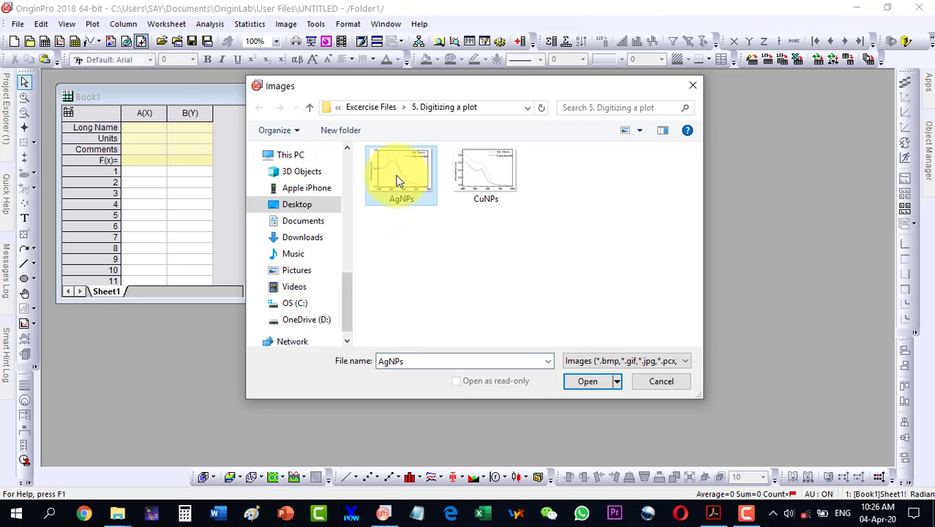
click(586, 381)
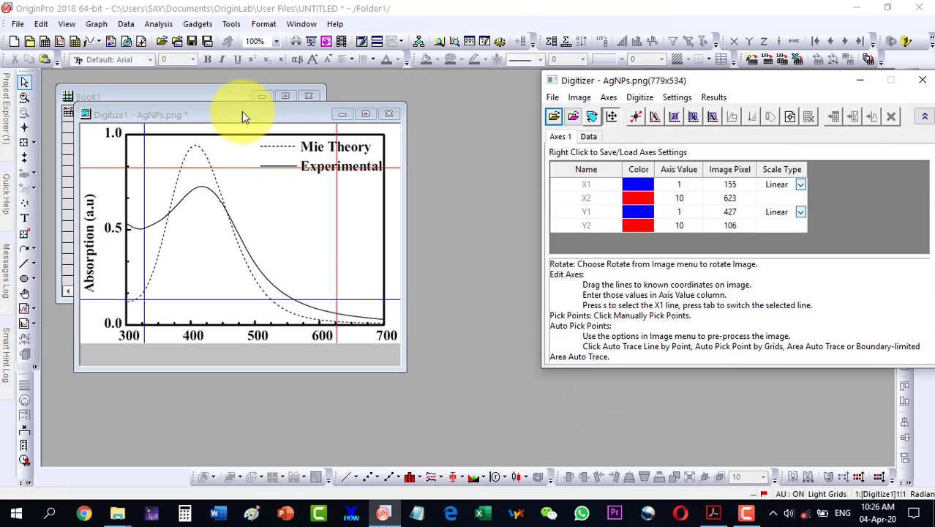
- Reposition and enlarge the AgNPs image window, and shift the Digitizer dialog fully into view
drag(220, 115, 191, 83)
drag(367, 340, 591, 463)
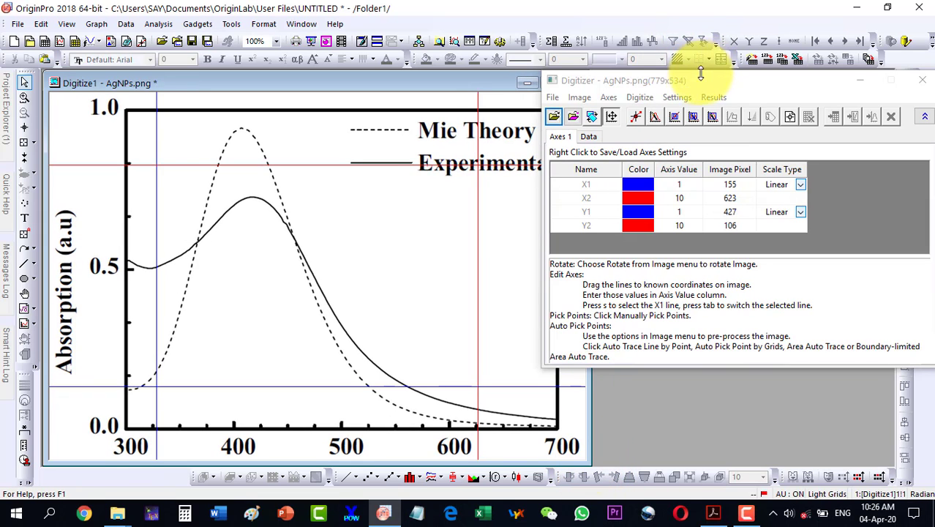
drag(694, 79, 674, 77)
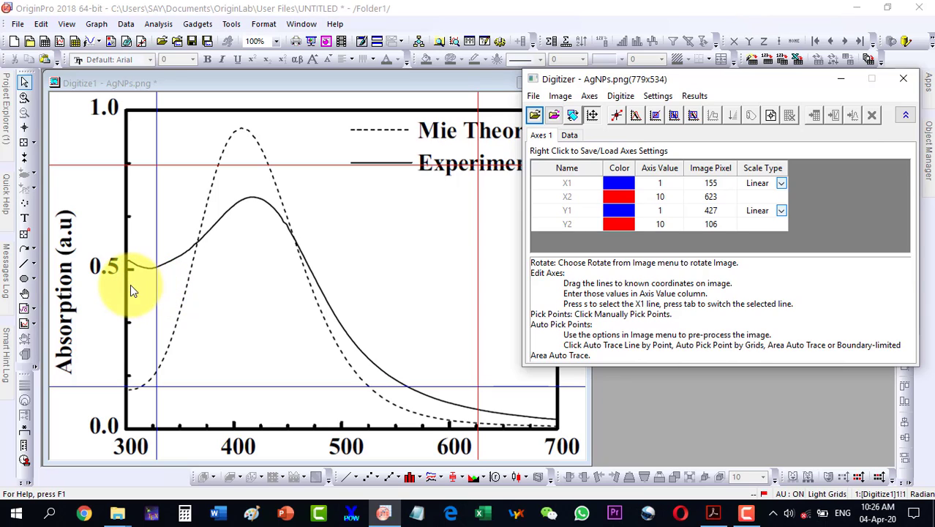
- Align the X1 reference line with the plot's 300 position on the wavelength axis and set its axis value to 300
click(661, 183)
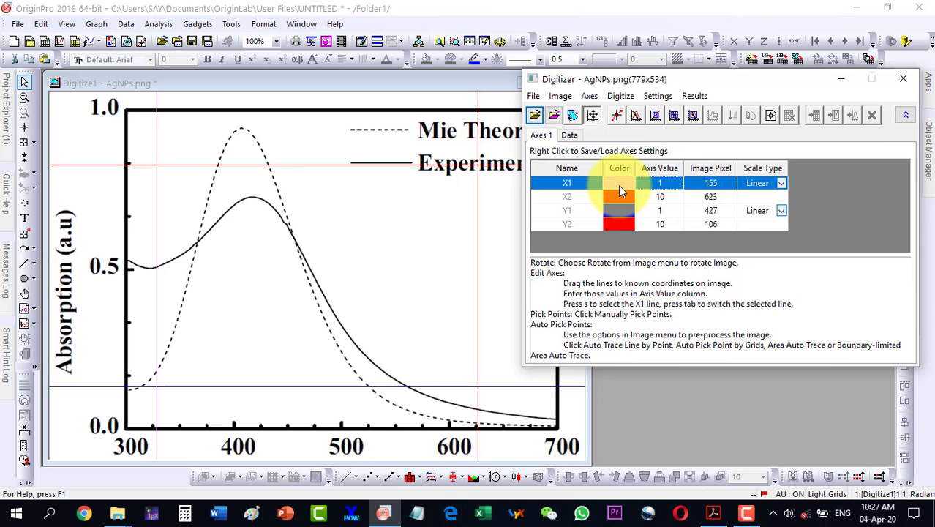
click(156, 216)
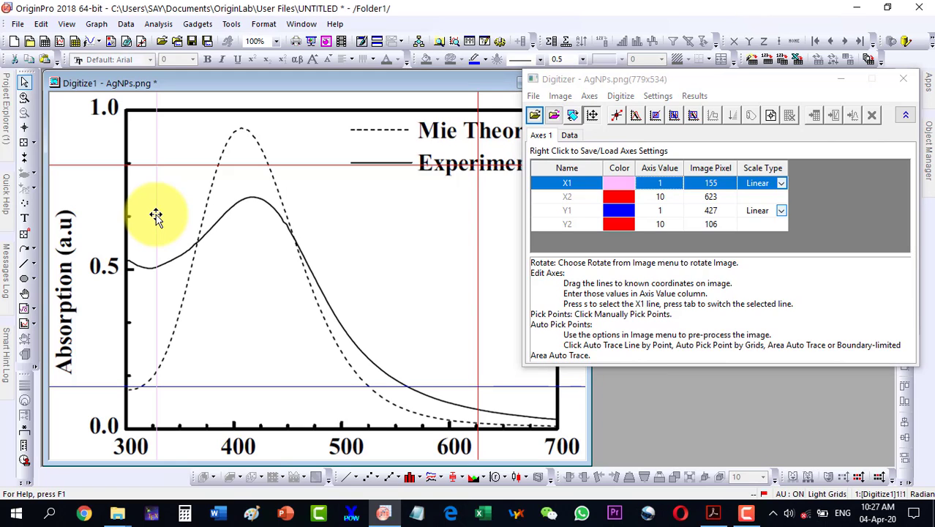
click(156, 216)
key(Left)
key(Left)
key(Left)
key(Left)
key(Left)
key(Left)
key(Left)
key(Left)
key(Left)
key(Left)
key(Left)
key(Left)
key(Left)
key(Left)
key(Left)
key(Left)
key(Left)
key(Left)
key(Left)
key(Left)
key(Left)
key(Left)
key(Left)
key(Left)
key(Left)
key(Left)
key(Left)
key(Left)
key(Left)
key(Left)
key(Left)
key(Left)
key(Left)
key(Left)
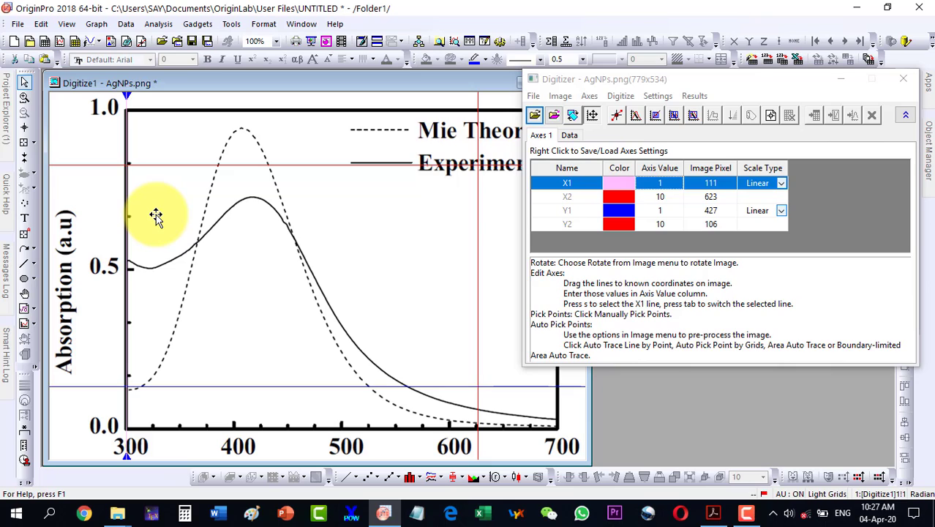
double_click(662, 183)
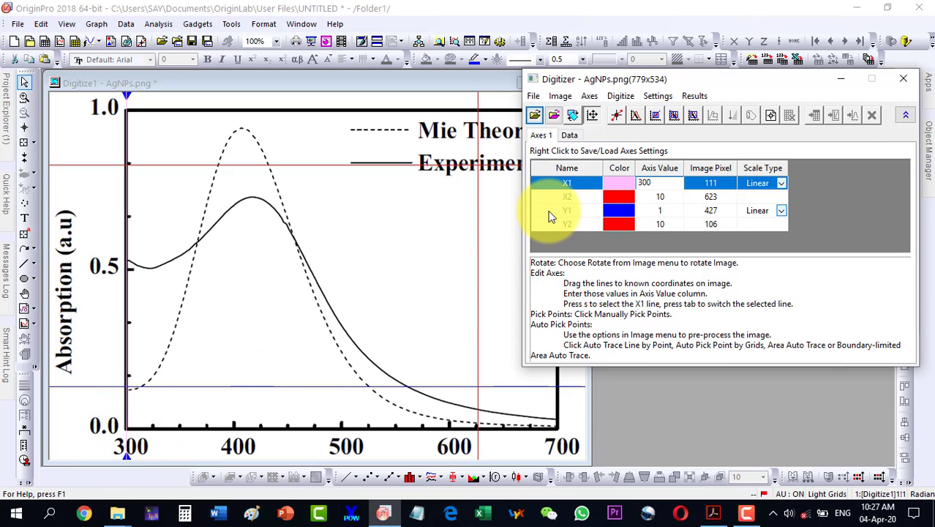
text(300)
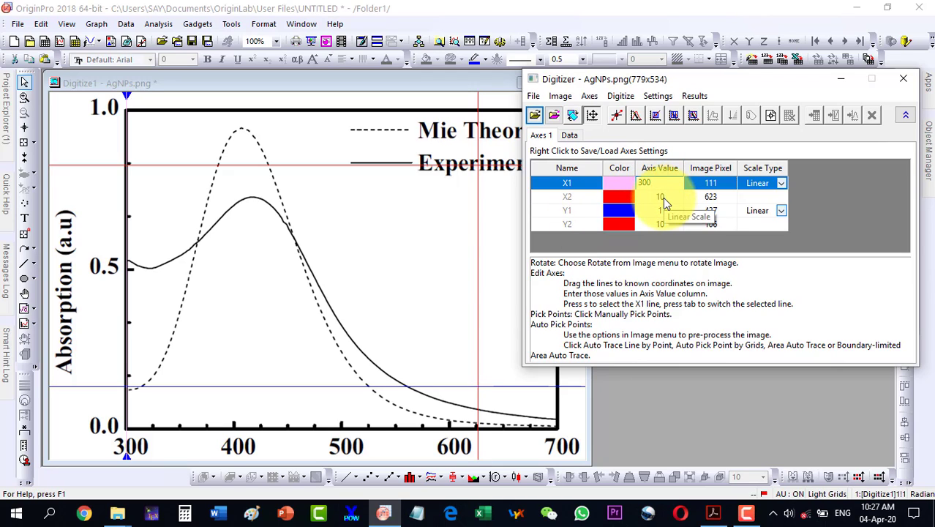
- Align the X2 reference line with the plot's 700 position on the wavelength axis and set its axis value to 700
click(662, 198)
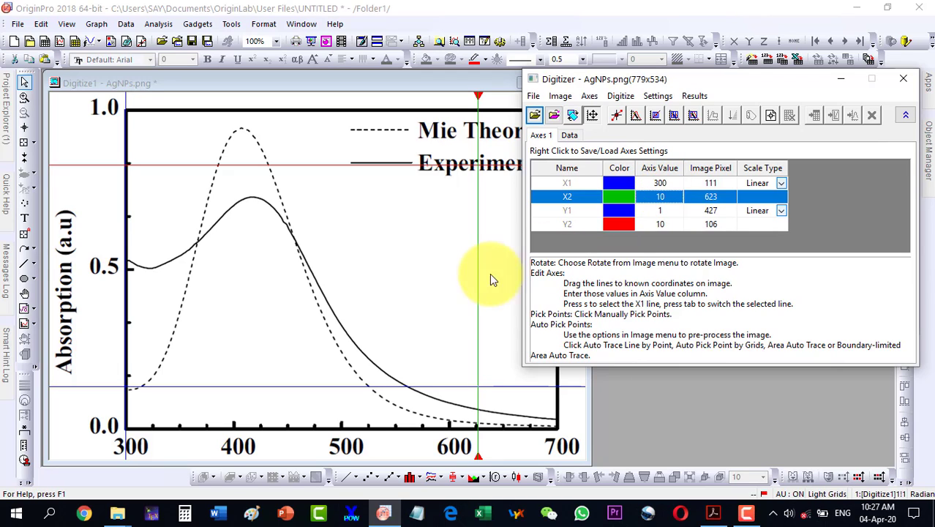
click(477, 311)
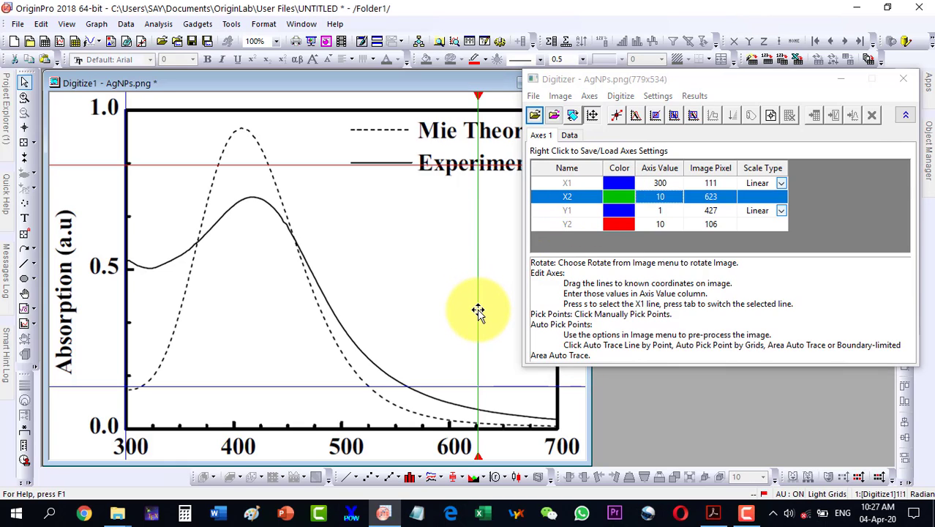
key(Right)
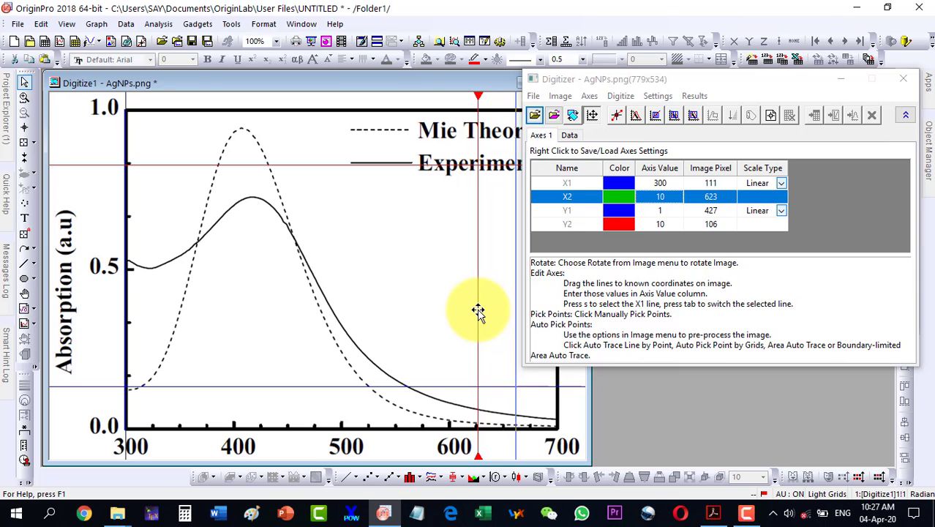
key(Right)
key(Right)
key(Right)
key(Right)
key(Right)
key(Right)
key(Right)
key(Right)
key(Right)
key(Right)
key(Right)
key(Right)
key(Right)
key(Right)
key(Right)
key(Right)
key(Right)
key(Right)
key(Right)
key(Right)
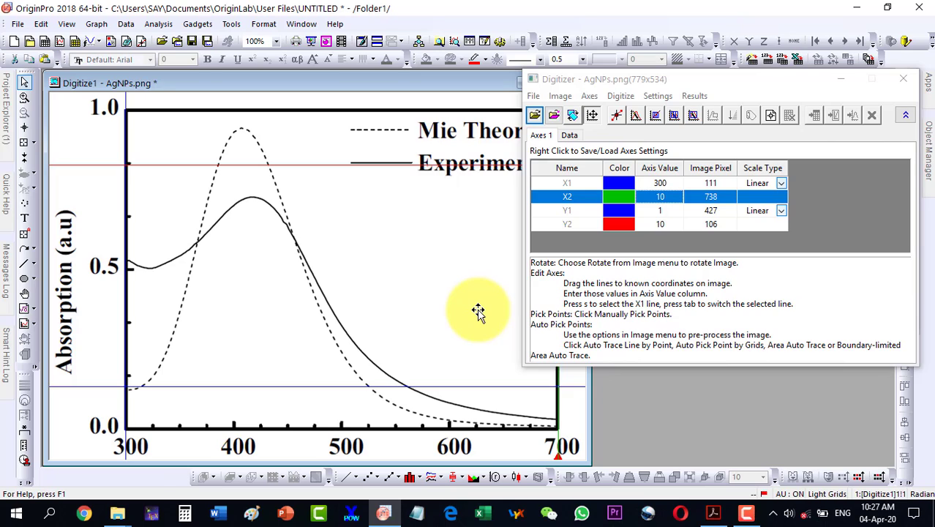
key(Left)
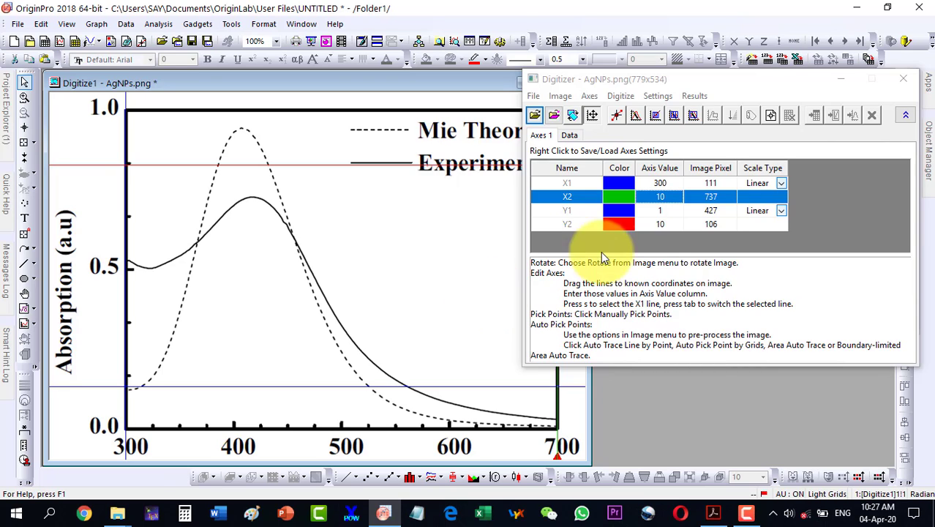
click(662, 196)
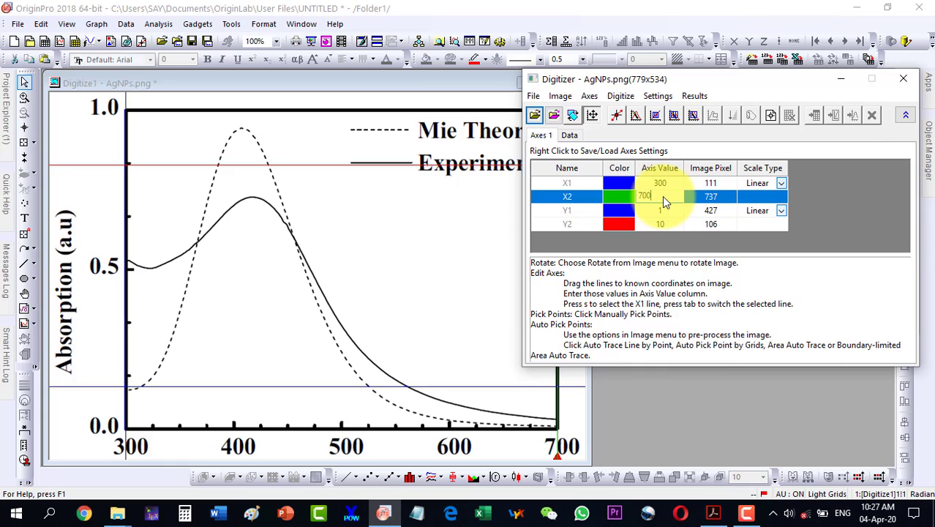
click(662, 196)
- Align the Y1 reference line with the plot's 0.0 absorption baseline and set its axis value to 0
click(658, 212)
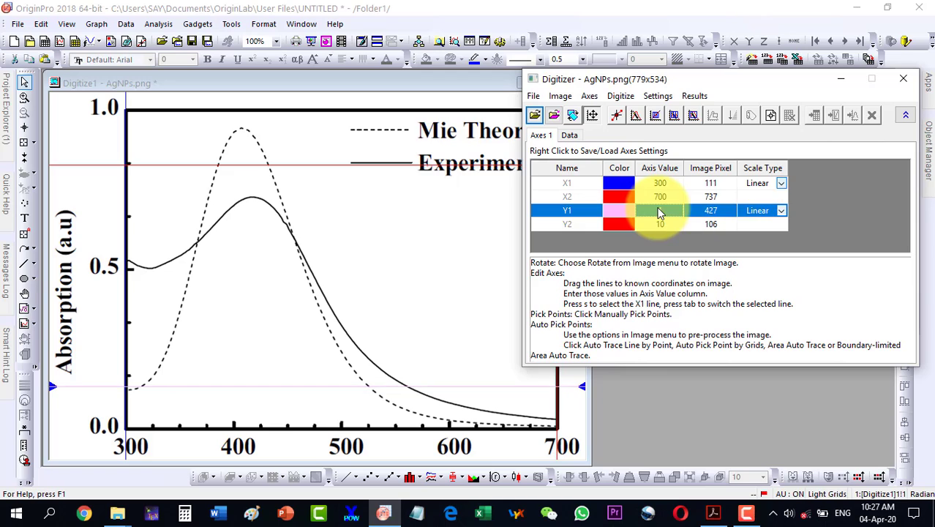
click(221, 387)
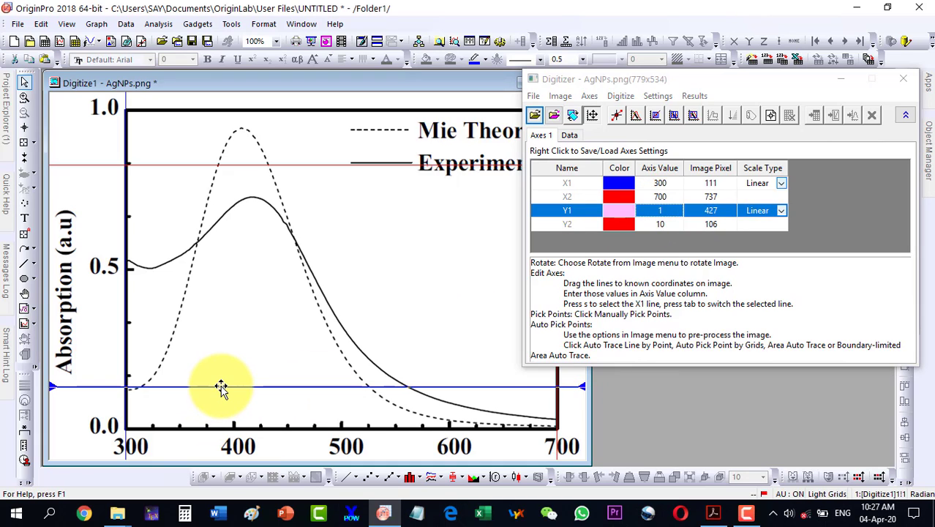
key(Down)
key(Up)
key(Up)
key(Up)
key(Up)
key(Up)
key(Up)
key(Up)
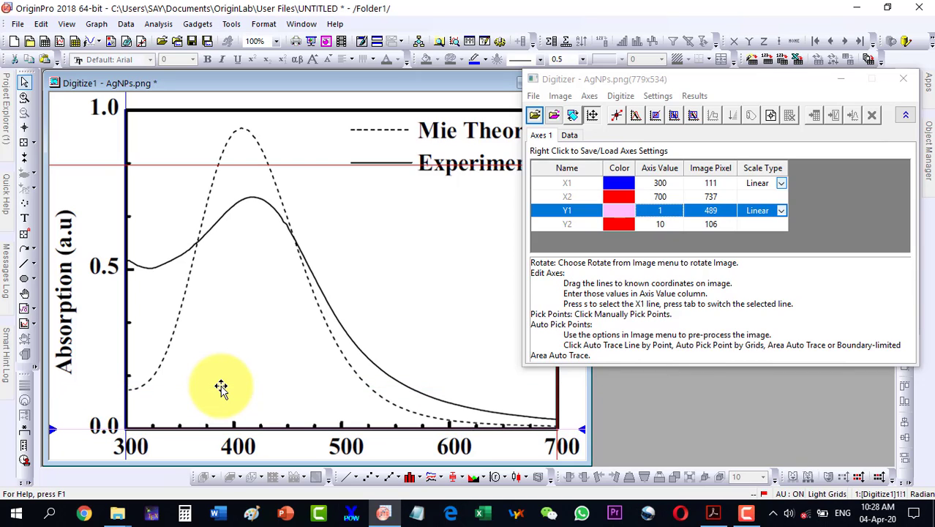
- Align the Y2 reference line with the plot's 1.0 absorption level and set its axis value to 1
click(657, 224)
click(167, 164)
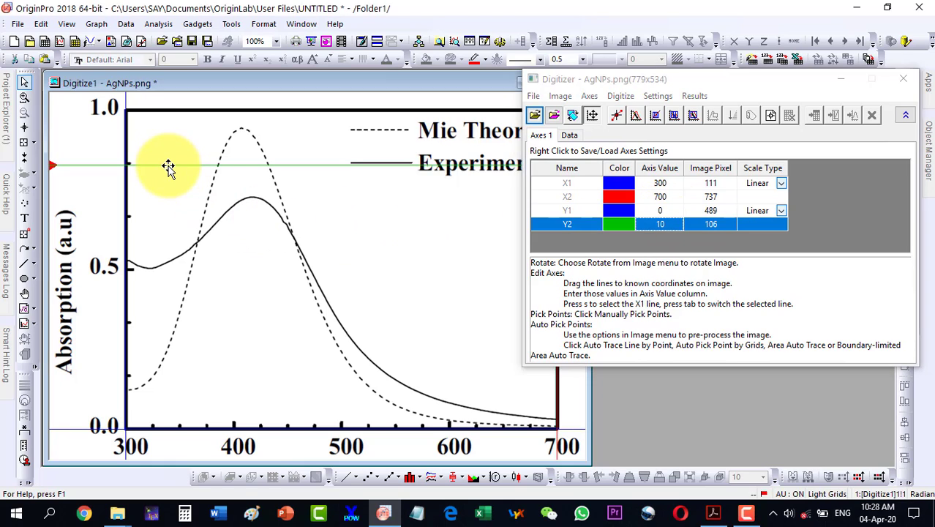
key(Up)
key(Up)
key(Up)
key(Up)
key(Up)
key(Up)
key(Up)
key(Up)
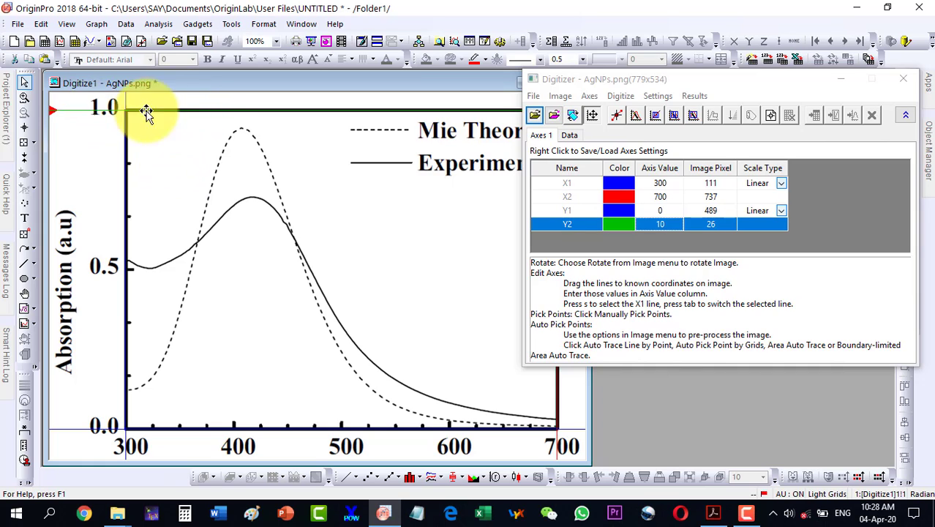
click(659, 226)
click(662, 229)
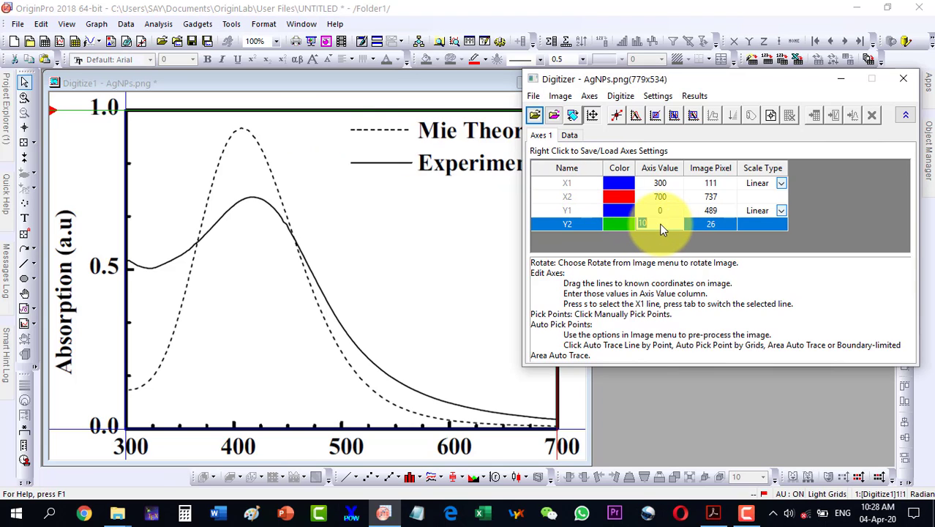
text(1)
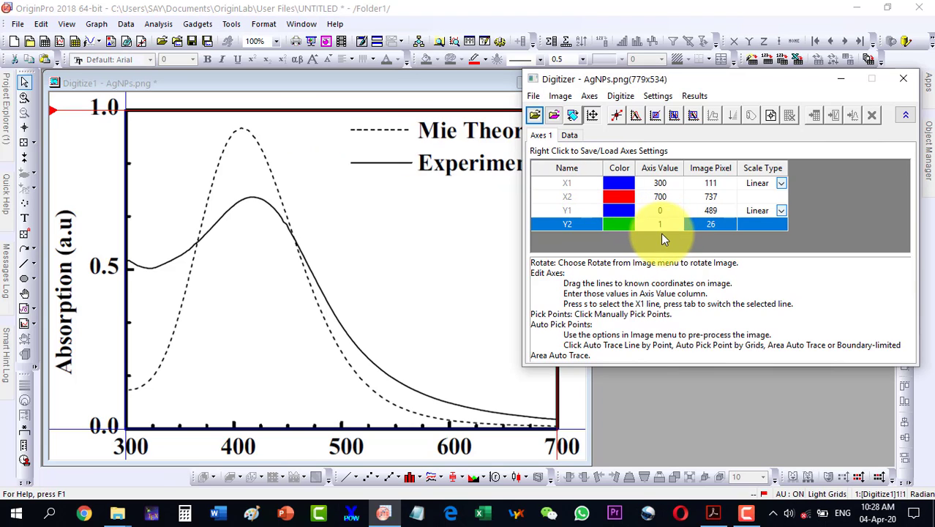
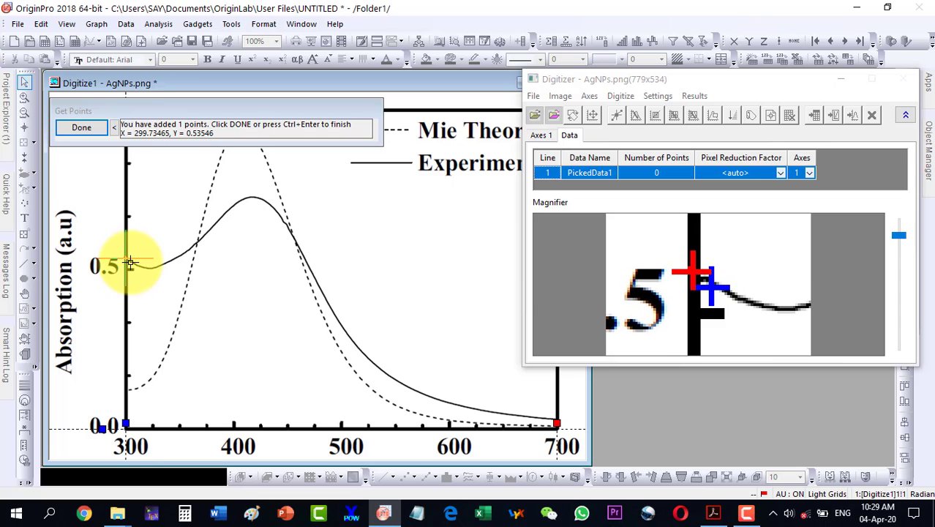
- Pick closely spaced points on the solid experimental curve through its initial dip, from about 304 to 338 on the wavelength axis
click(135, 264)
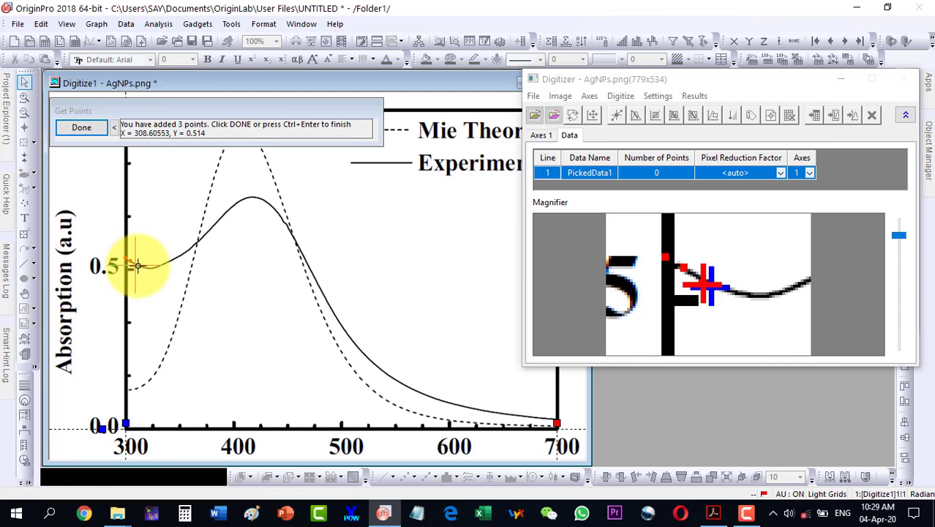
click(140, 265)
click(147, 267)
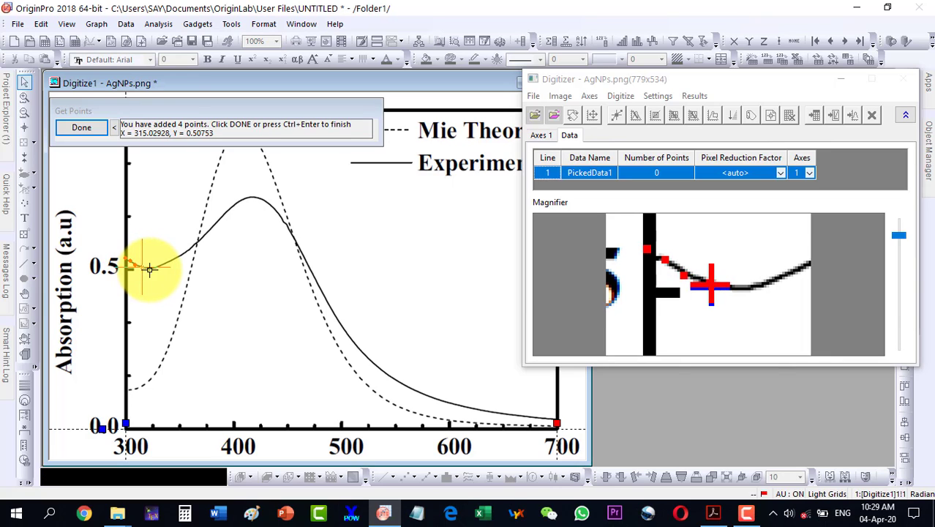
click(153, 265)
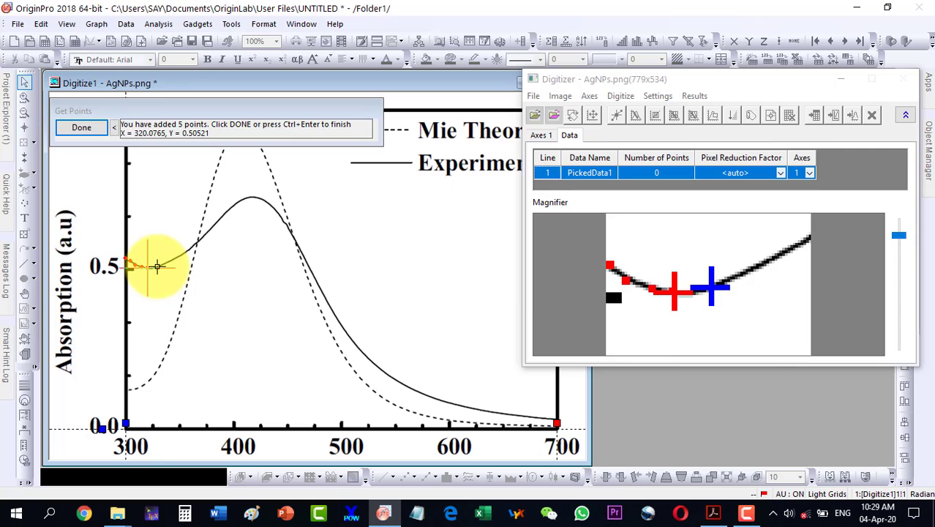
click(160, 265)
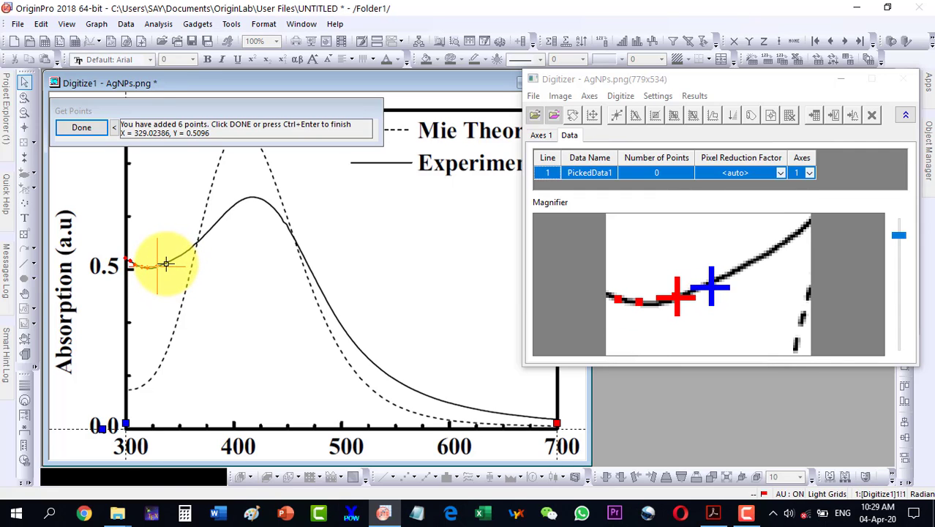
click(166, 262)
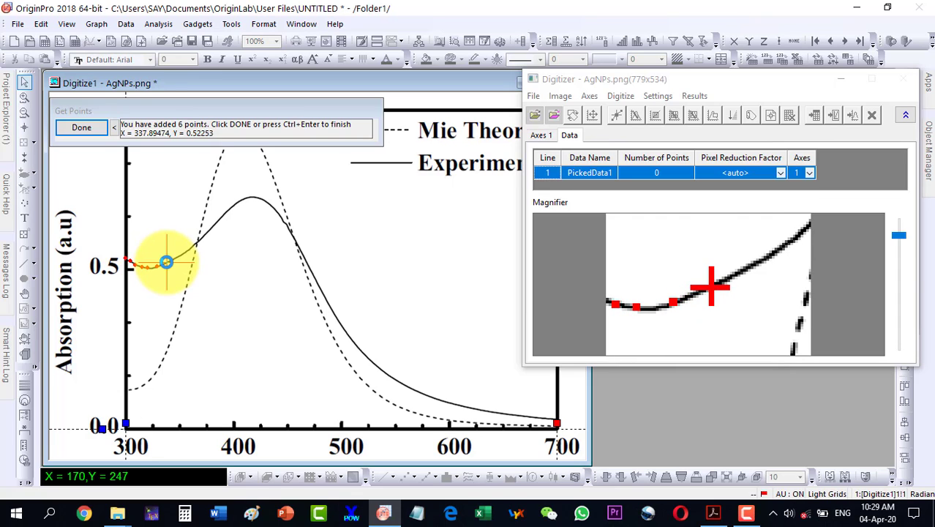
- Add points up the rising side of the solid experimental curve, from about 345 to 398 on the wavelength axis
click(179, 256)
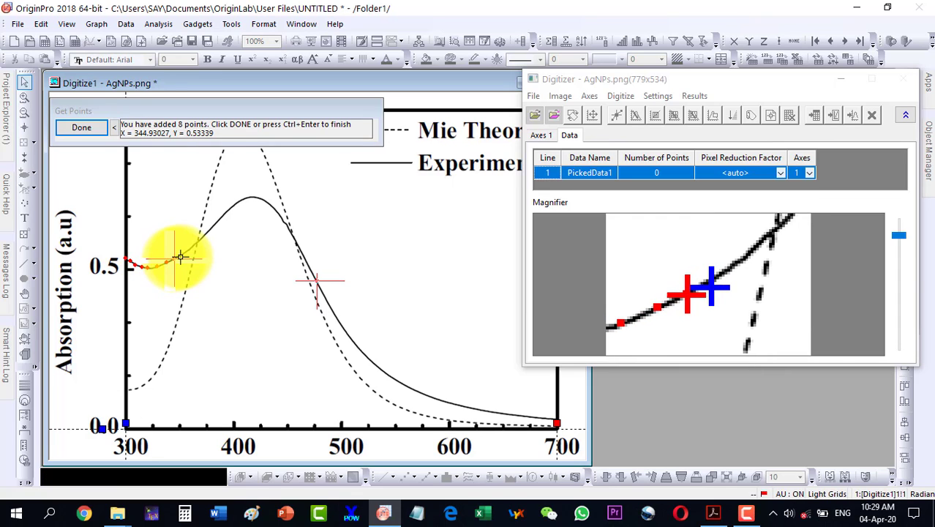
click(179, 256)
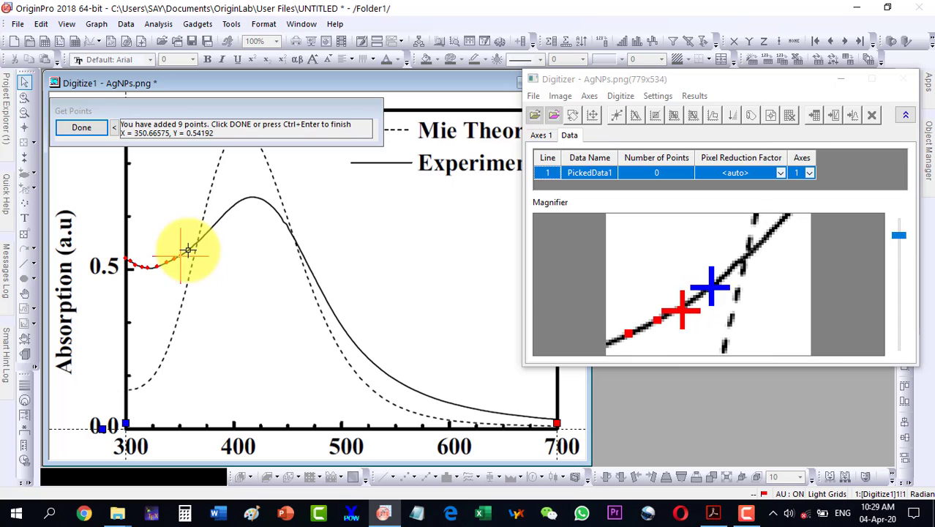
click(188, 251)
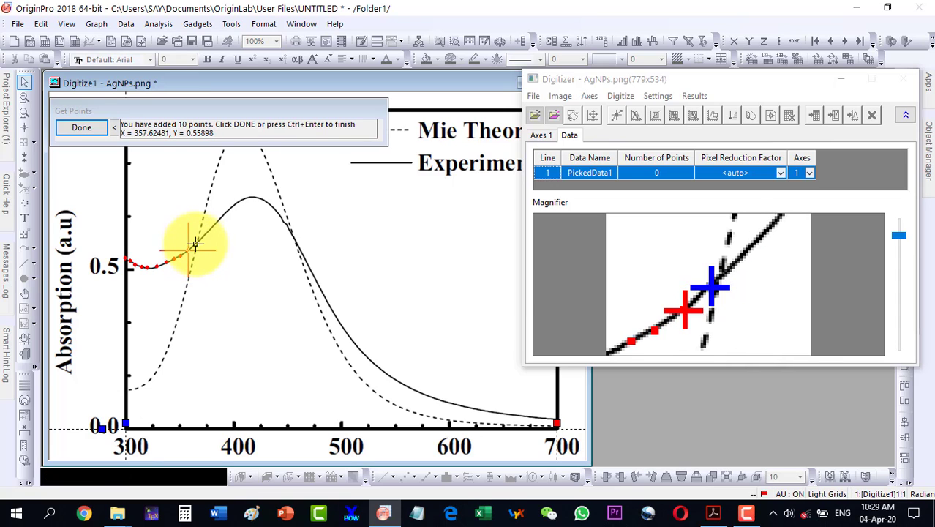
click(199, 242)
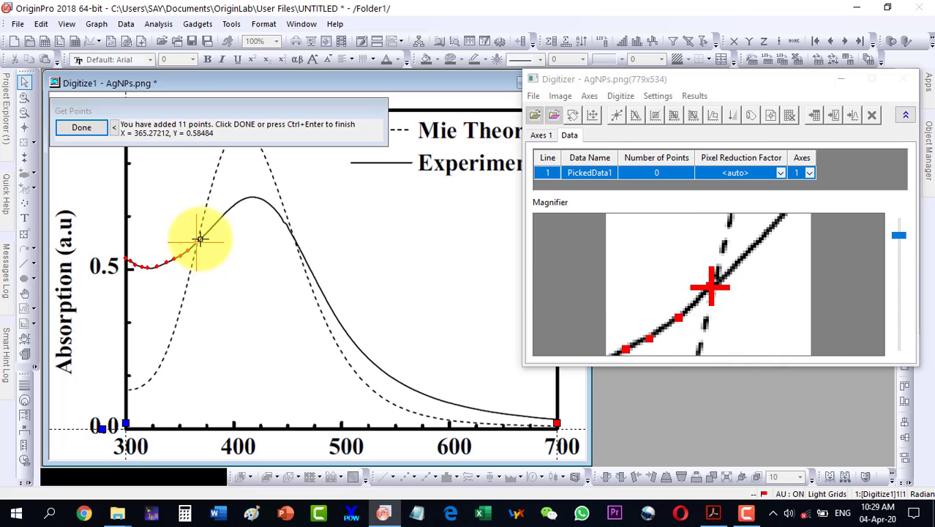
click(208, 229)
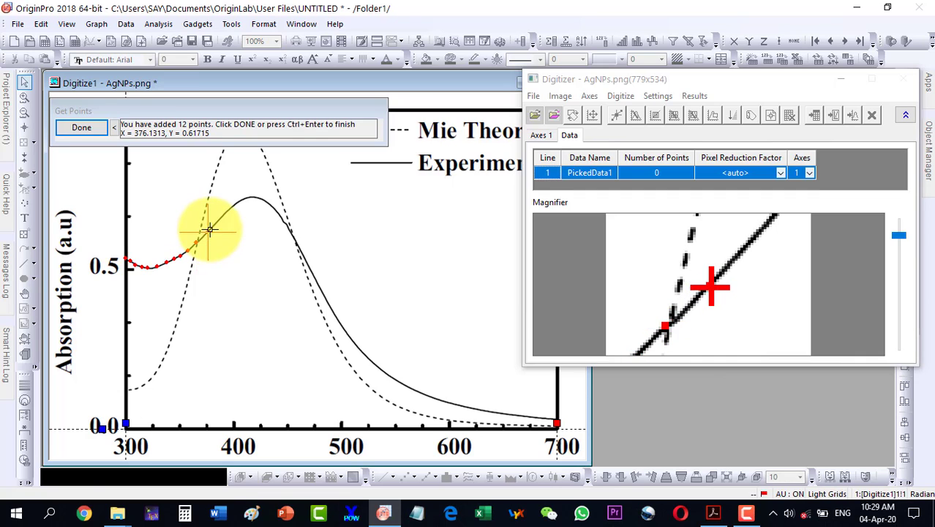
click(219, 217)
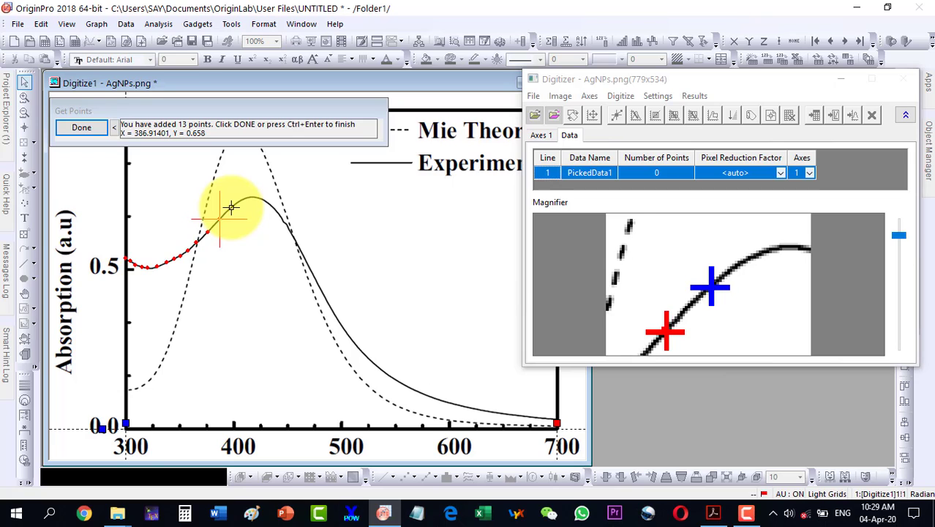
click(231, 206)
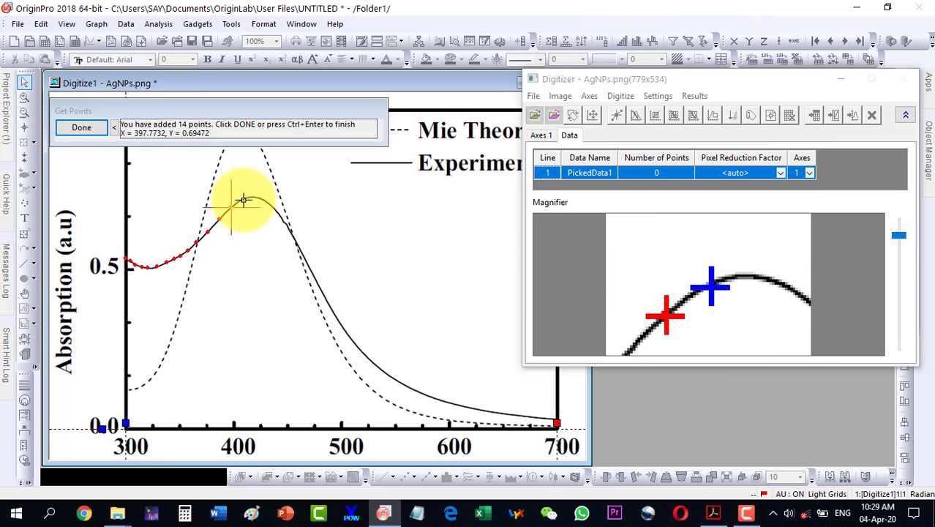
- Add points over the peak of the solid experimental curve, from about 409 to 442 on the wavelength axis
click(245, 198)
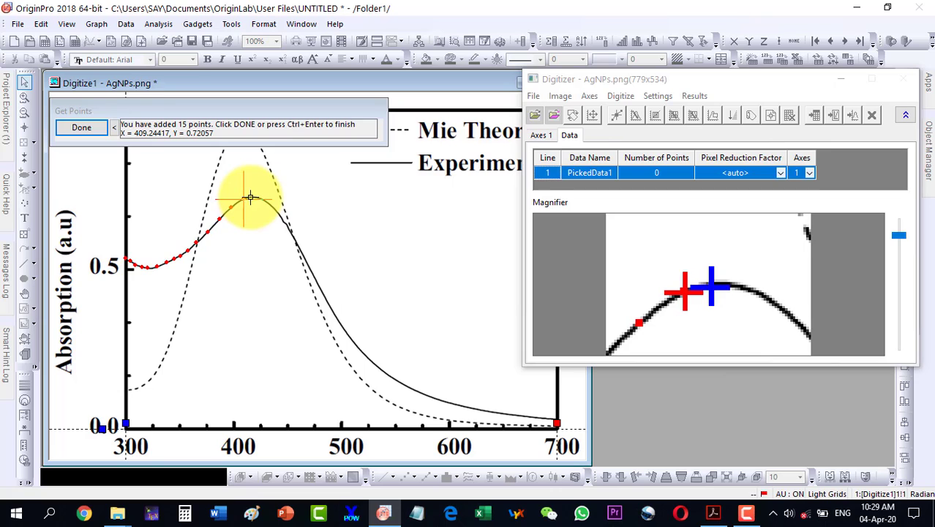
click(251, 197)
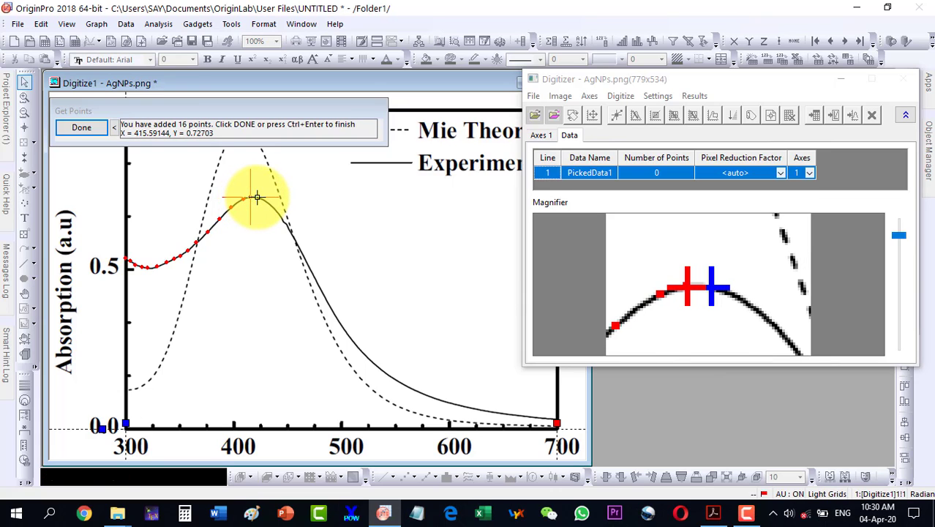
click(261, 198)
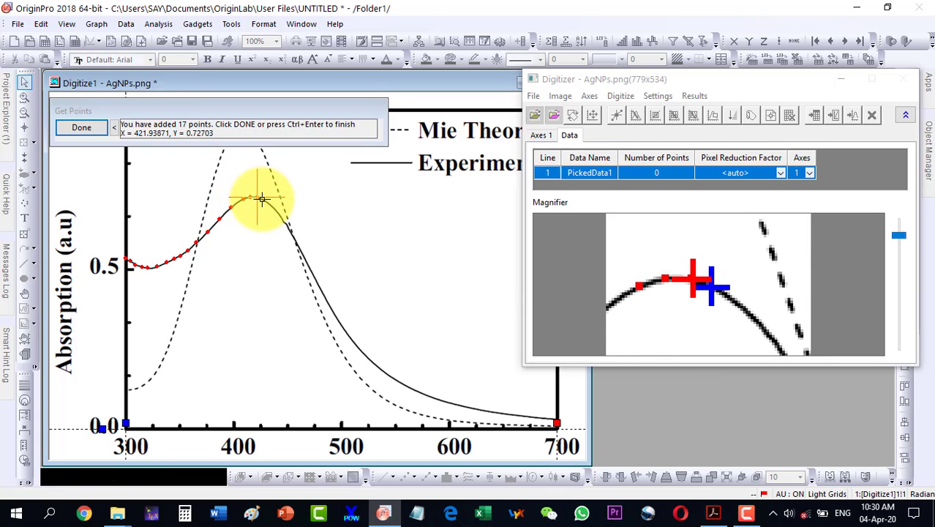
click(268, 203)
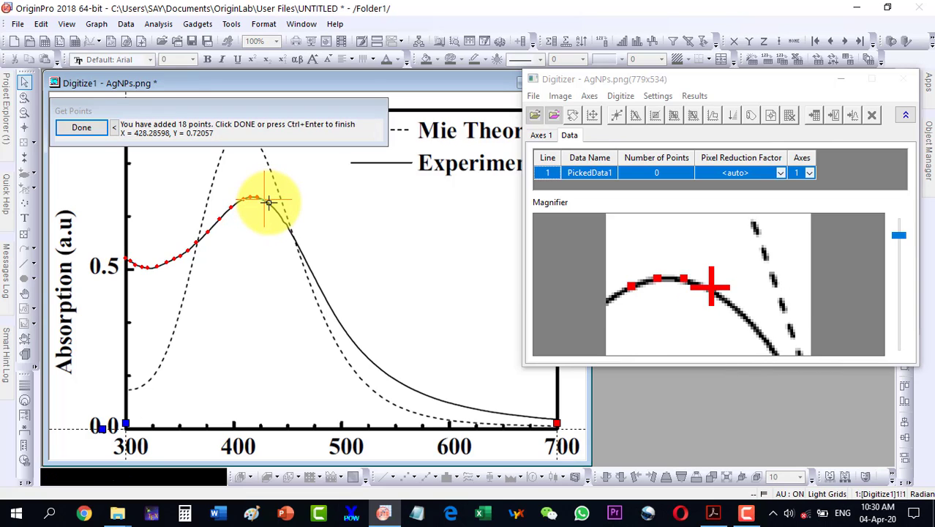
click(276, 211)
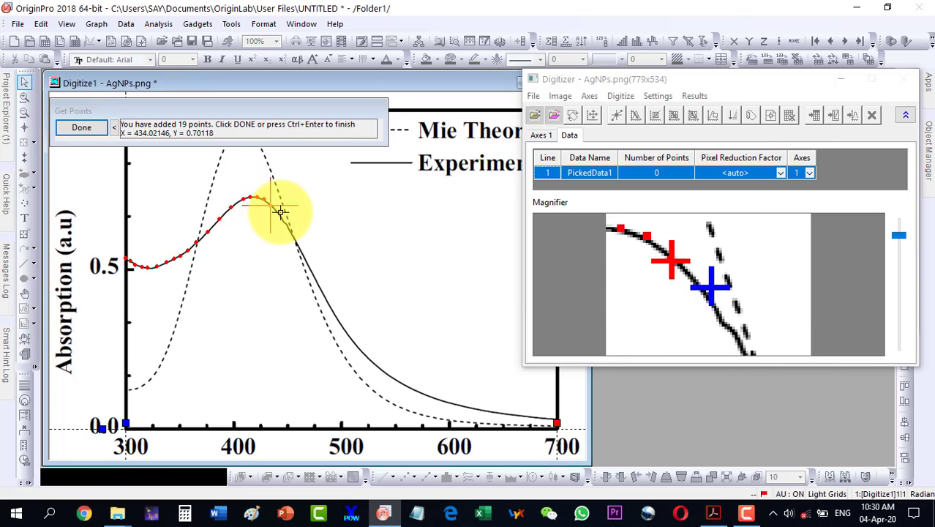
click(279, 213)
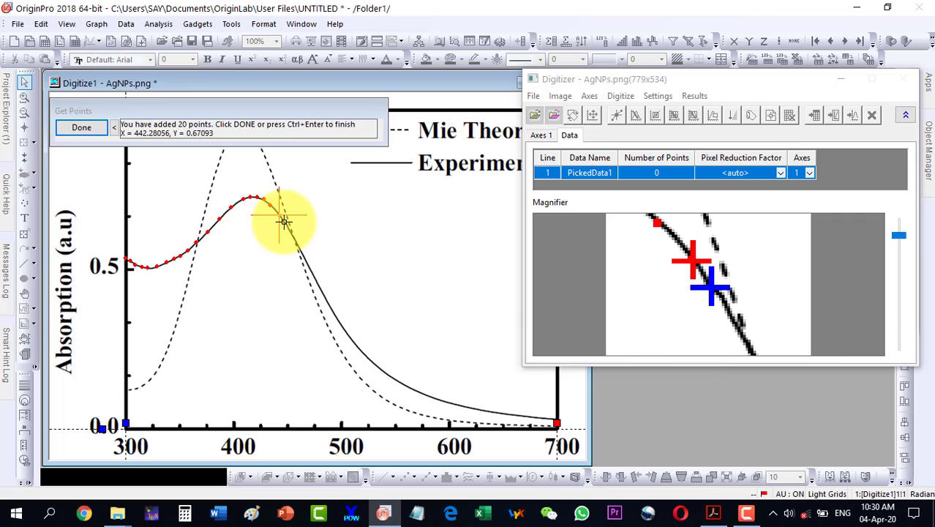
- Add points down the steep falling side of the solid experimental curve, from about 447 to 532 on the wavelength axis
click(283, 221)
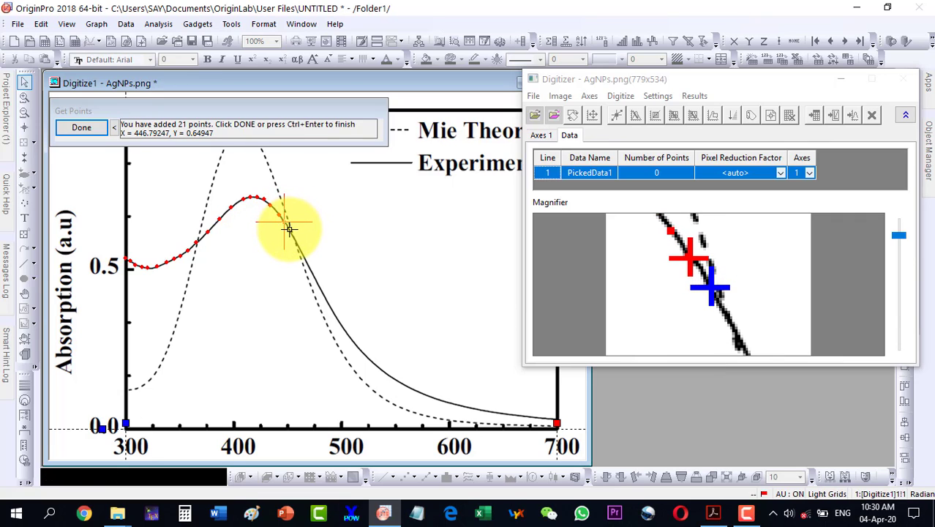
click(289, 228)
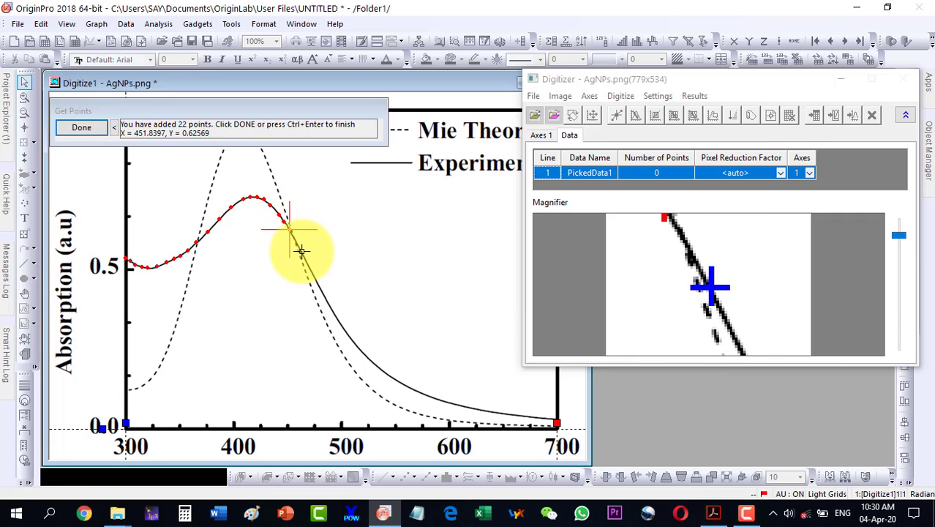
click(301, 251)
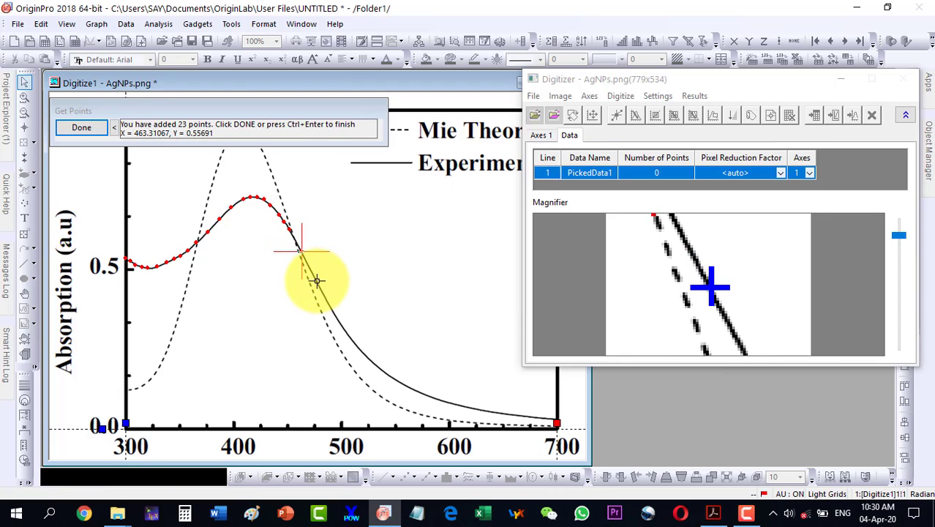
click(317, 280)
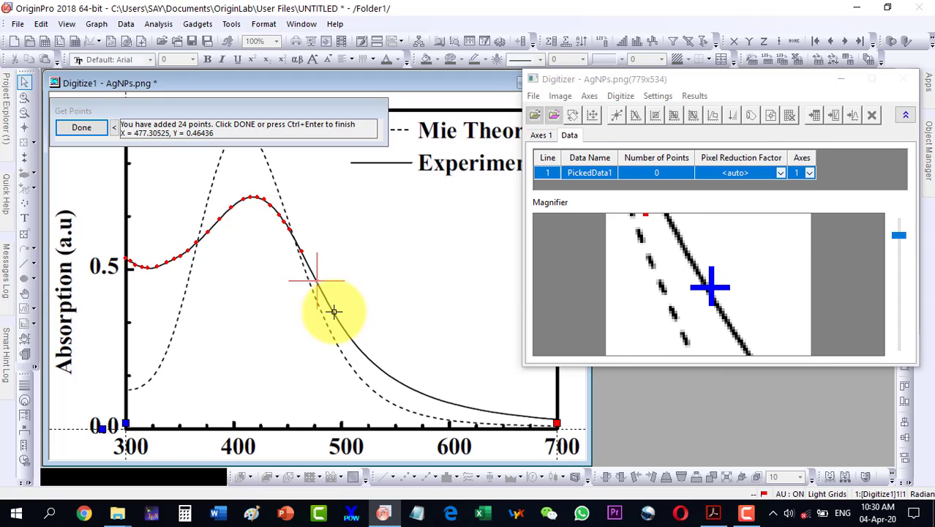
click(333, 312)
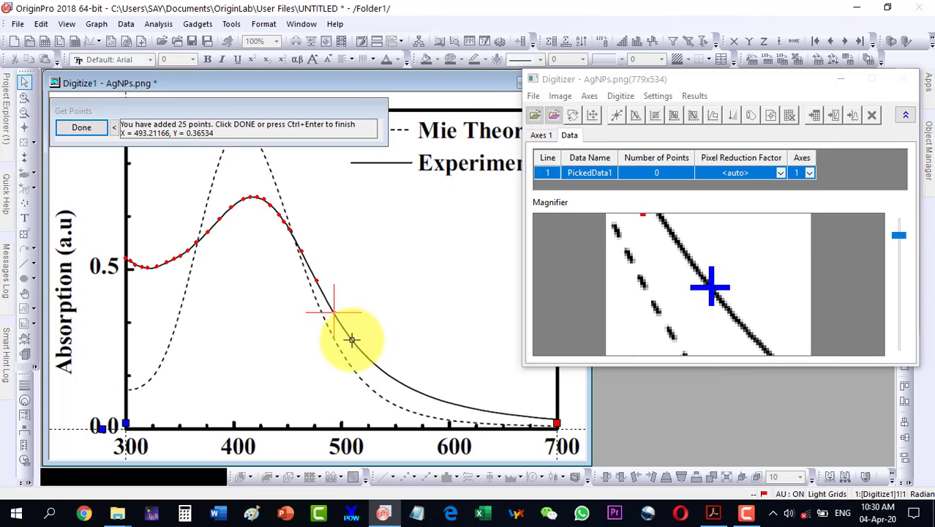
click(351, 339)
click(376, 364)
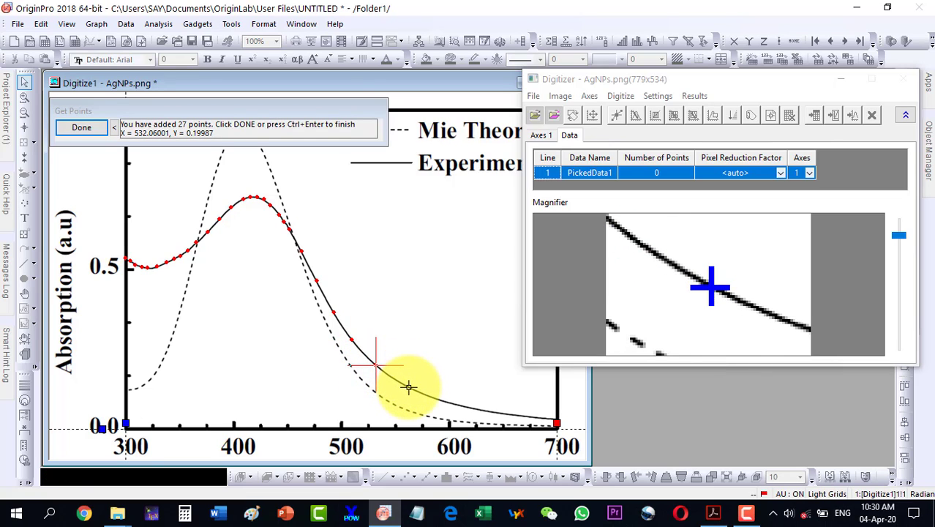
- Add widely spaced points along the solid curve's flat tail, from about 563 to 700 on the wavelength axis, and finish picking points
click(408, 386)
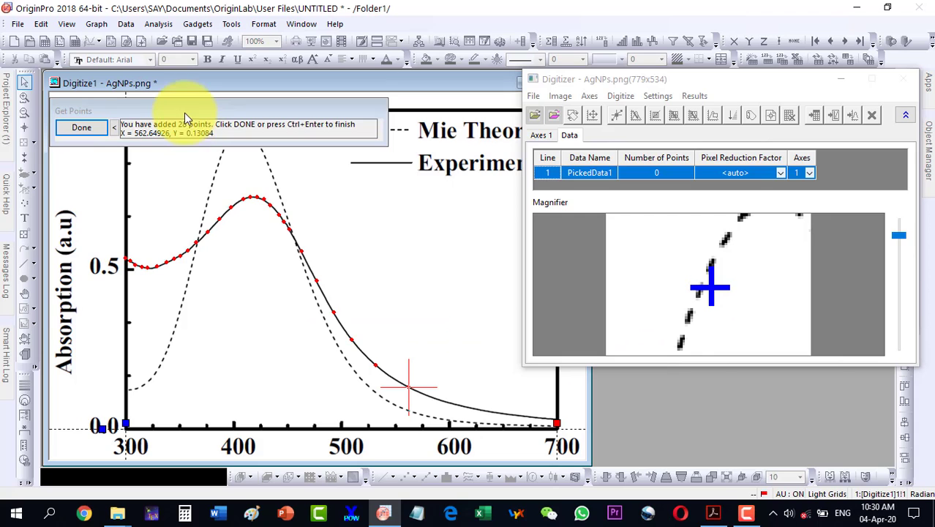
click(436, 399)
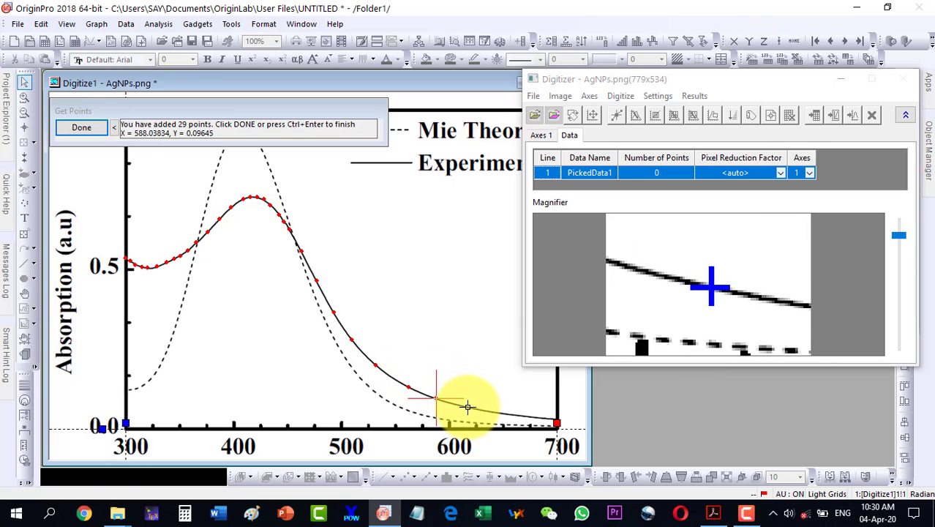
click(468, 404)
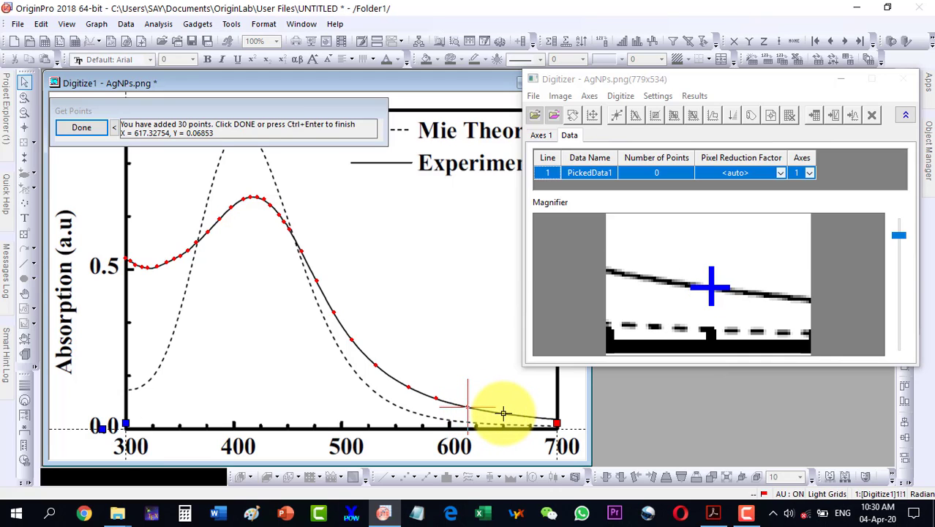
click(505, 411)
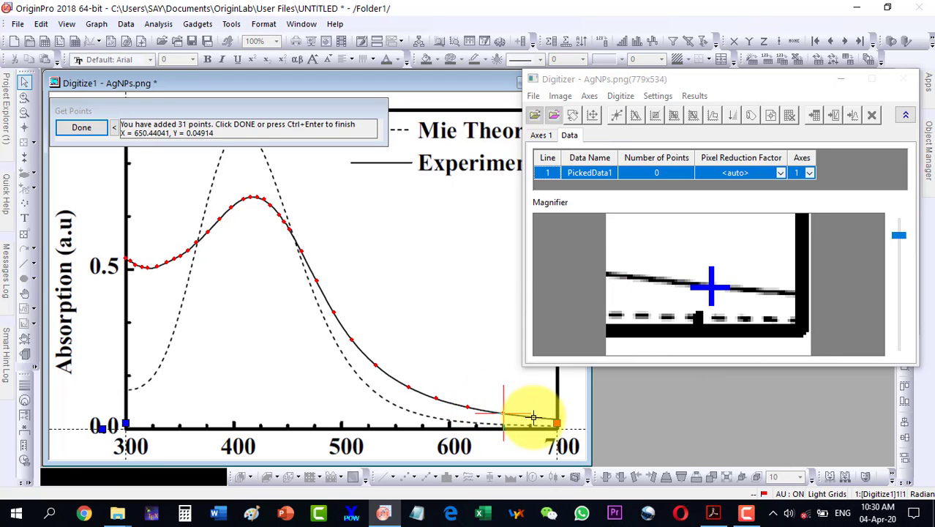
click(536, 417)
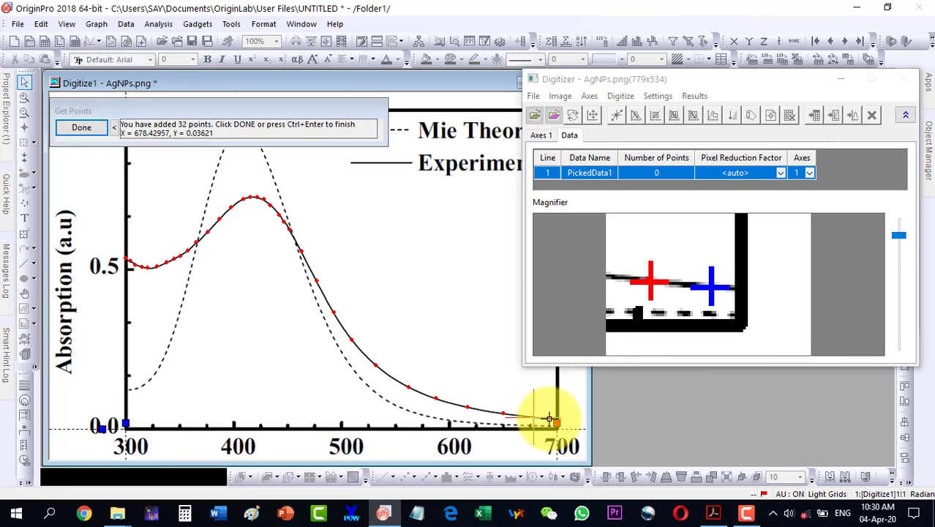
click(555, 419)
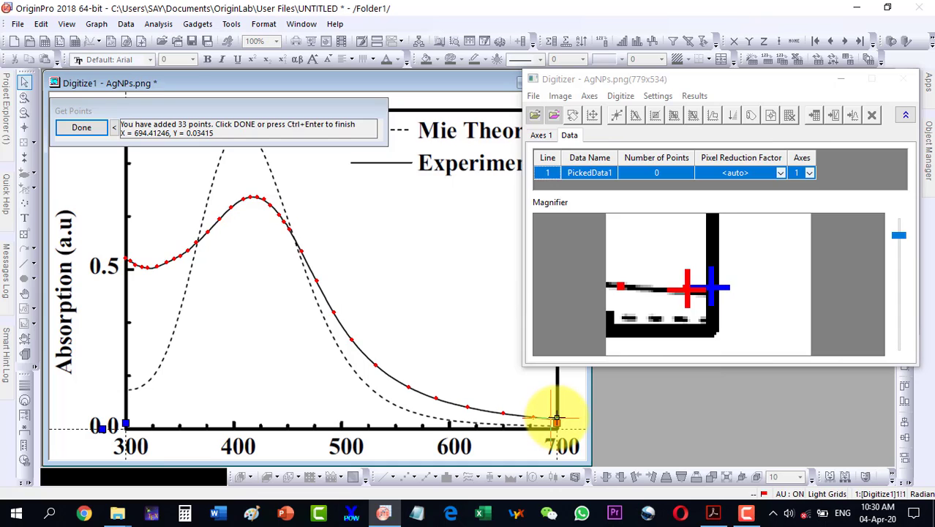
drag(556, 419, 556, 419)
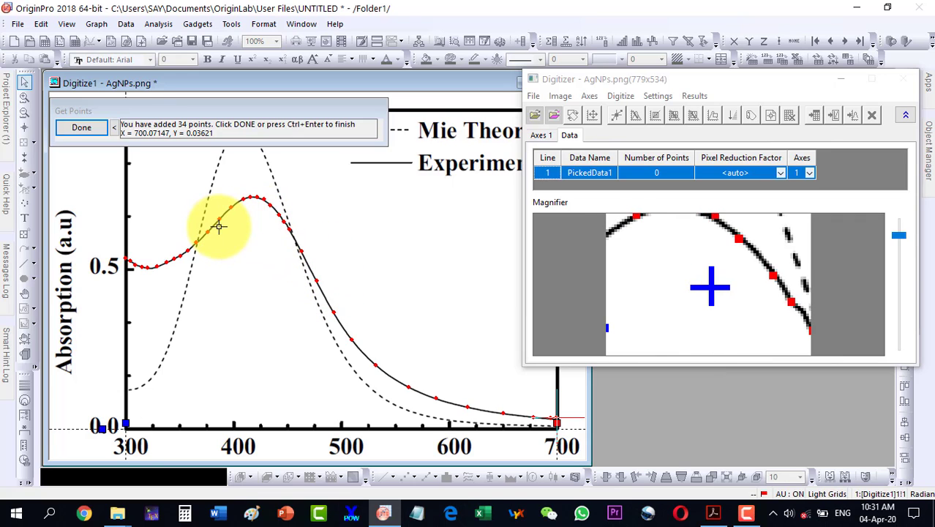
click(78, 128)
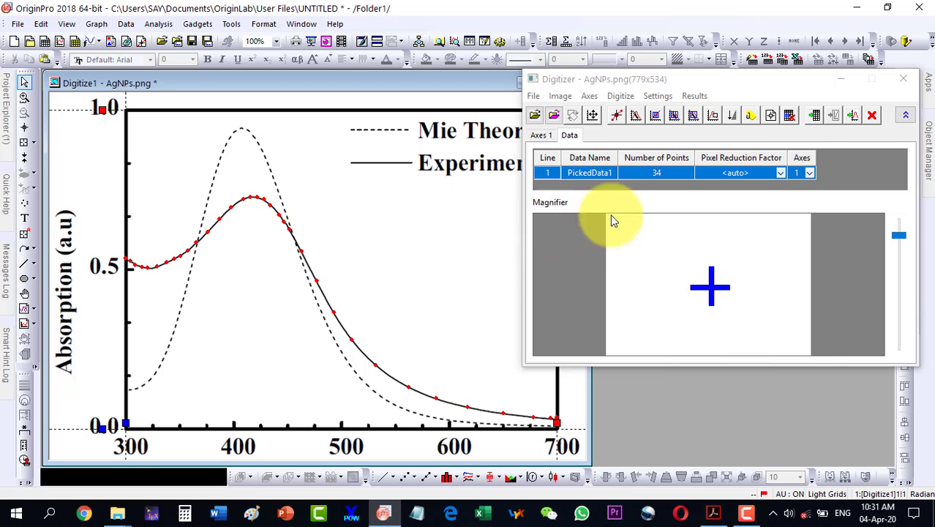
- Open the picked data in its worksheet, maximize it, and widen column A(X) to fit its values
click(816, 119)
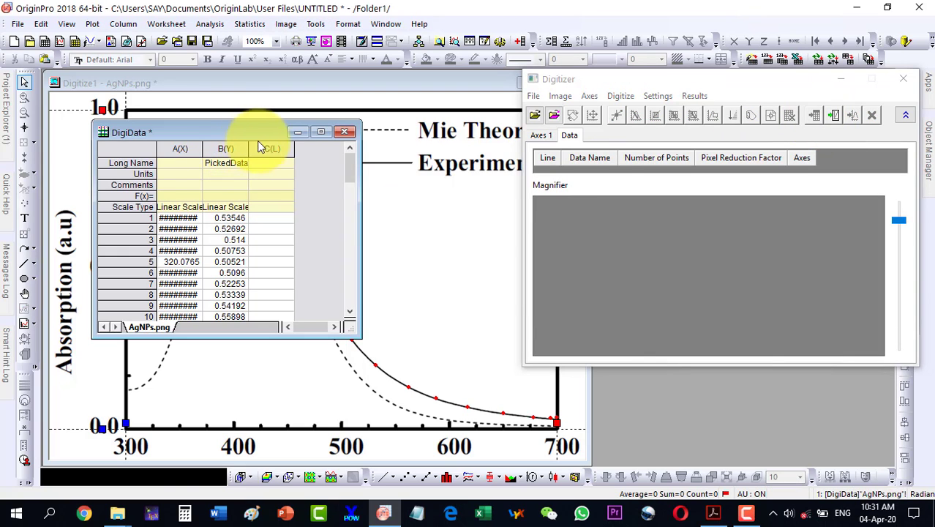
click(321, 134)
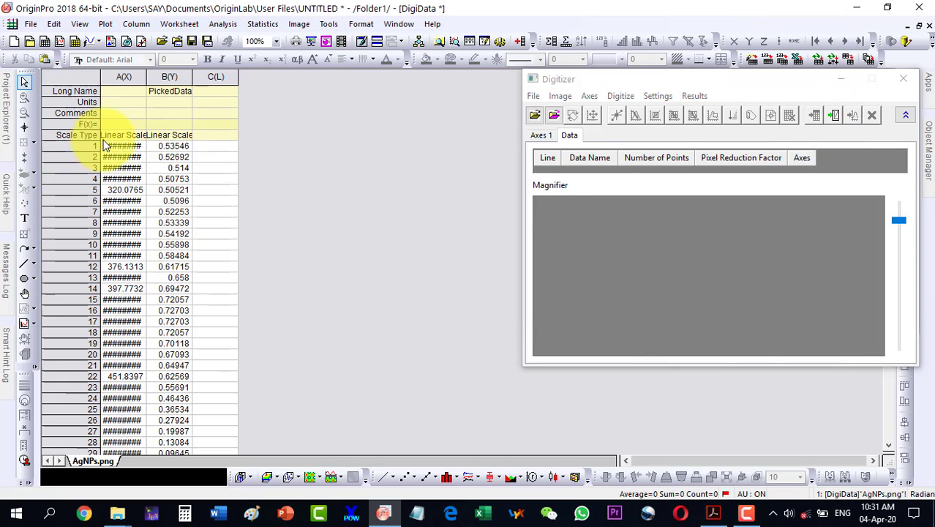
double_click(146, 76)
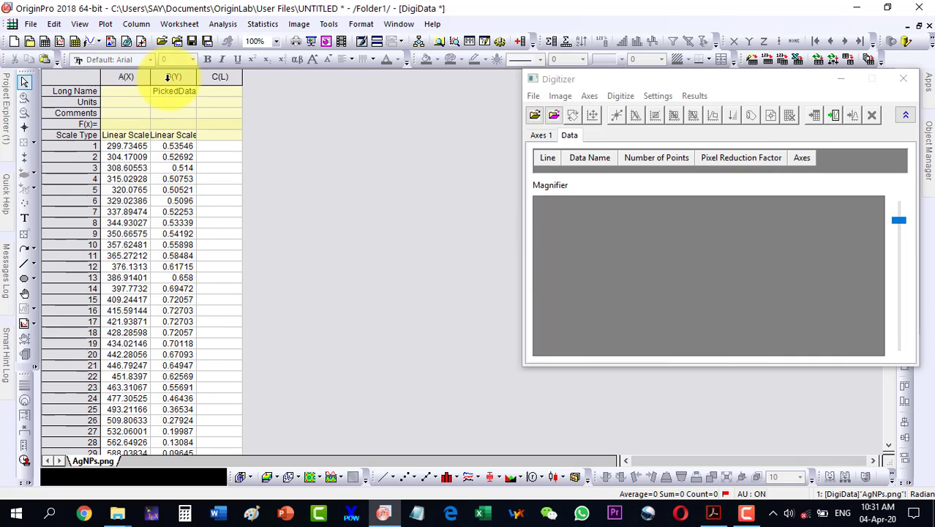
- Plot columns A(X) and B(Y) as a line graph and scale its axes from 300 to 700 horizontally and 0 to 1 vertically
drag(125, 77, 174, 77)
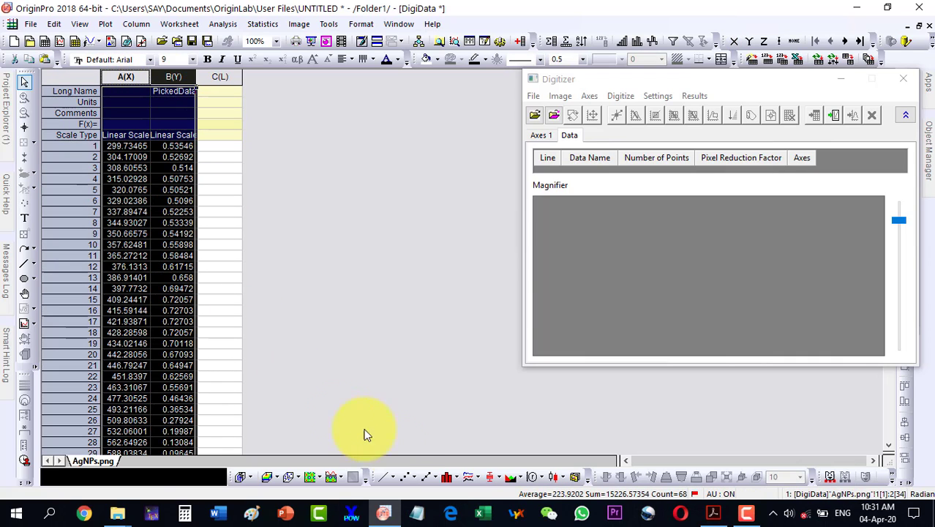
click(388, 480)
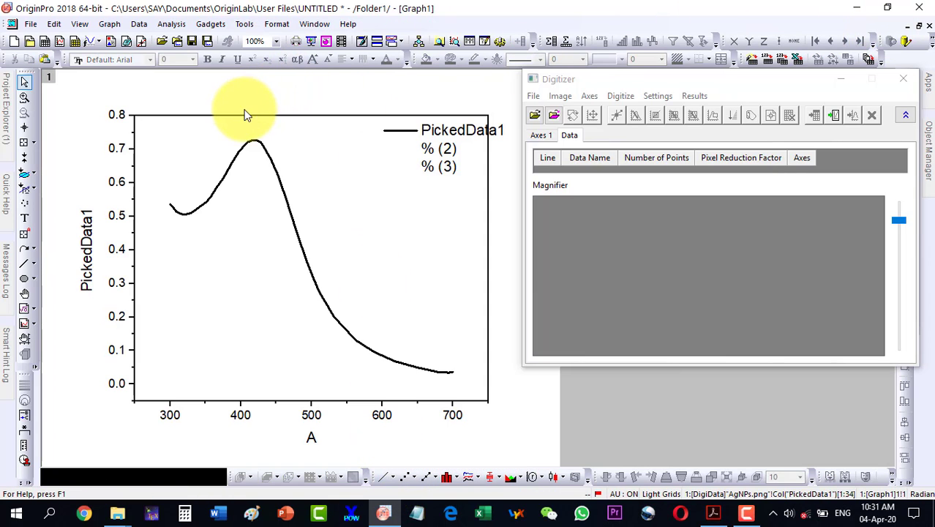
click(192, 386)
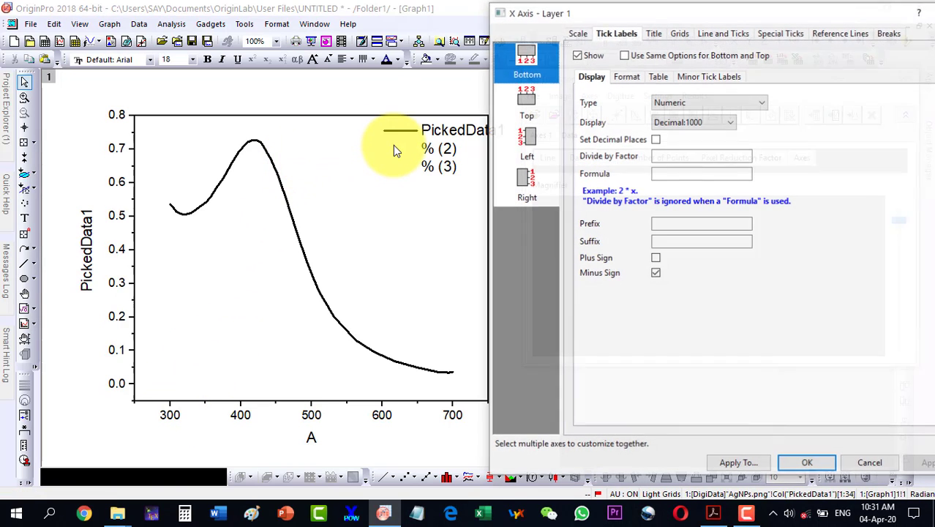
click(577, 33)
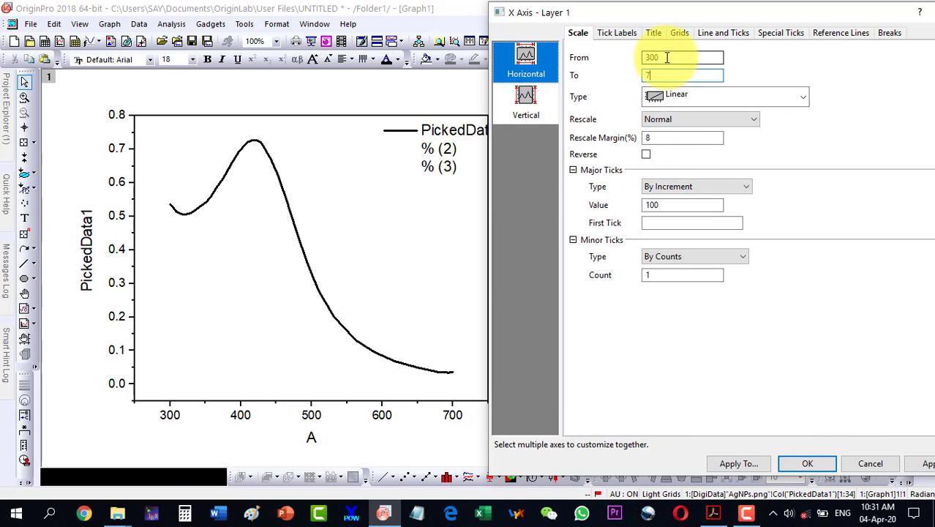
click(525, 95)
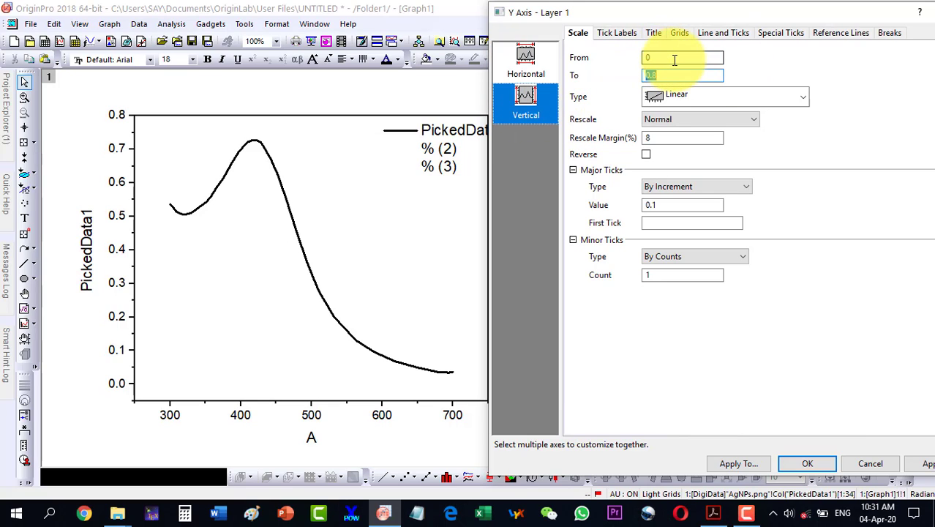
click(808, 464)
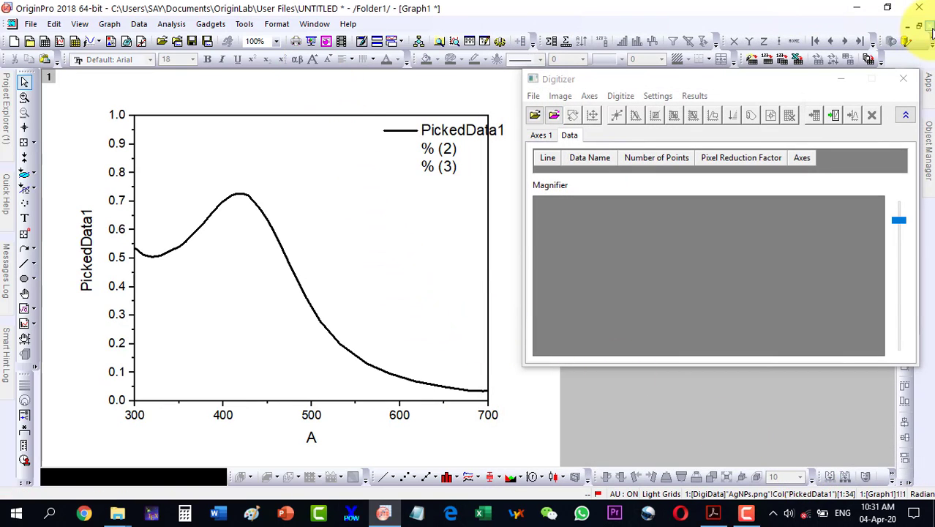
- Close the Digitizer, minimize the DigiData worksheet, and compare the restored graph window with the digitized AgNPs image
click(919, 27)
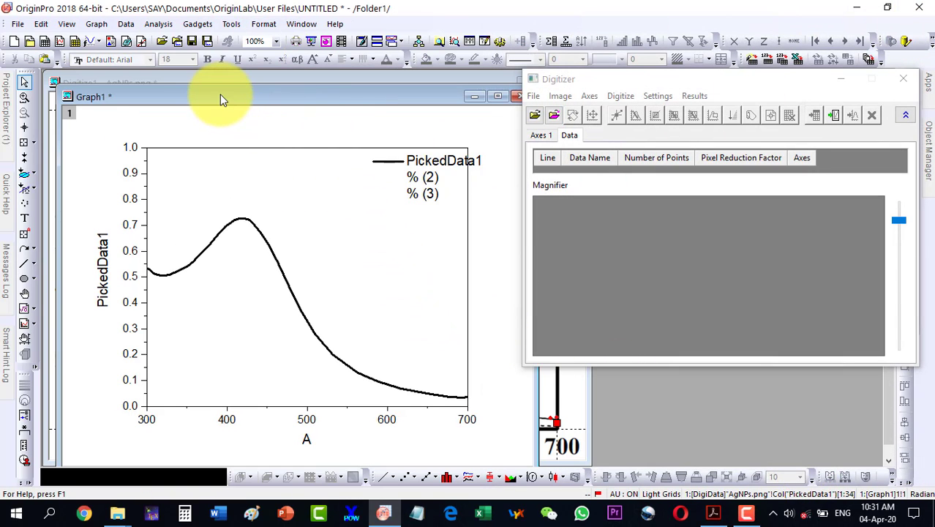
drag(220, 94, 576, 70)
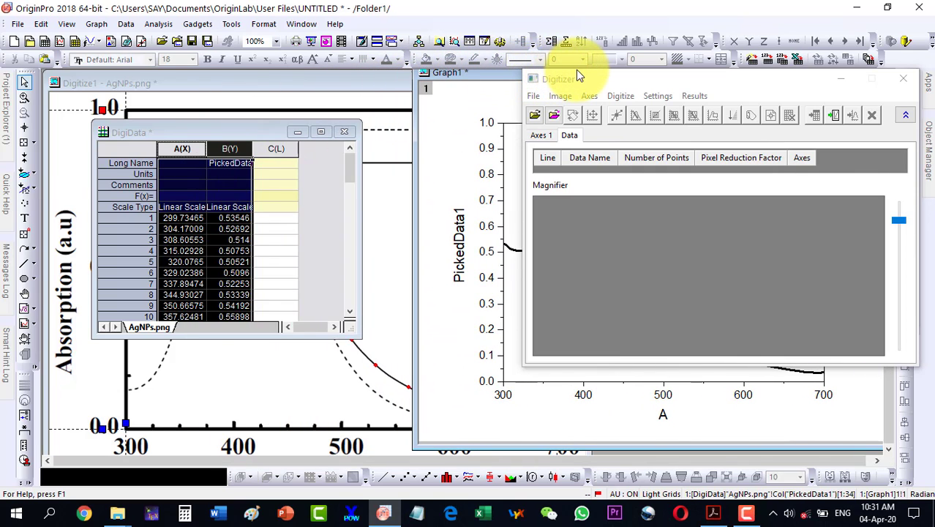
click(907, 81)
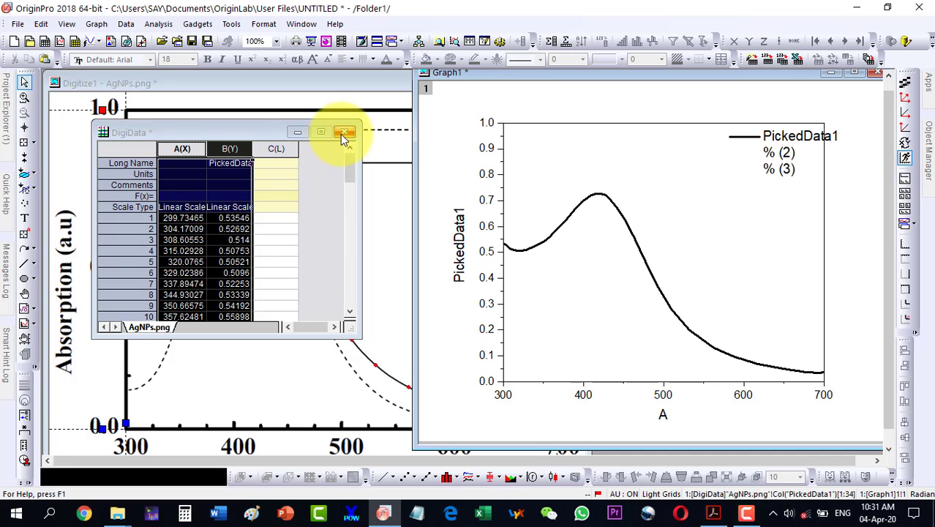
click(297, 132)
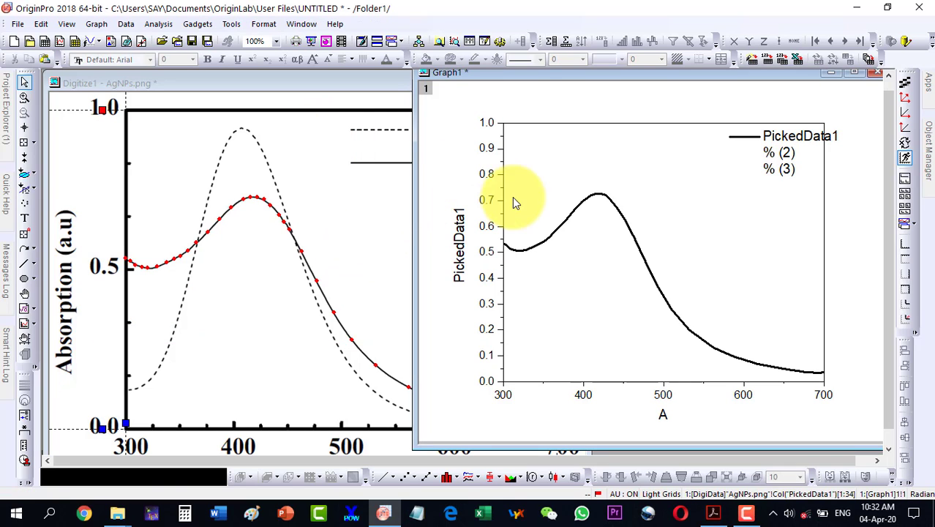
drag(522, 74, 576, 82)
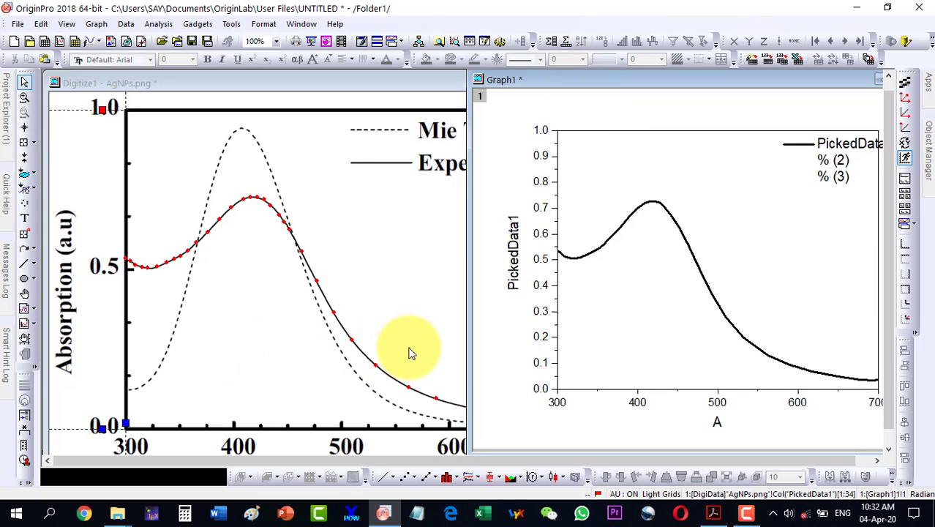
drag(800, 79, 458, 86)
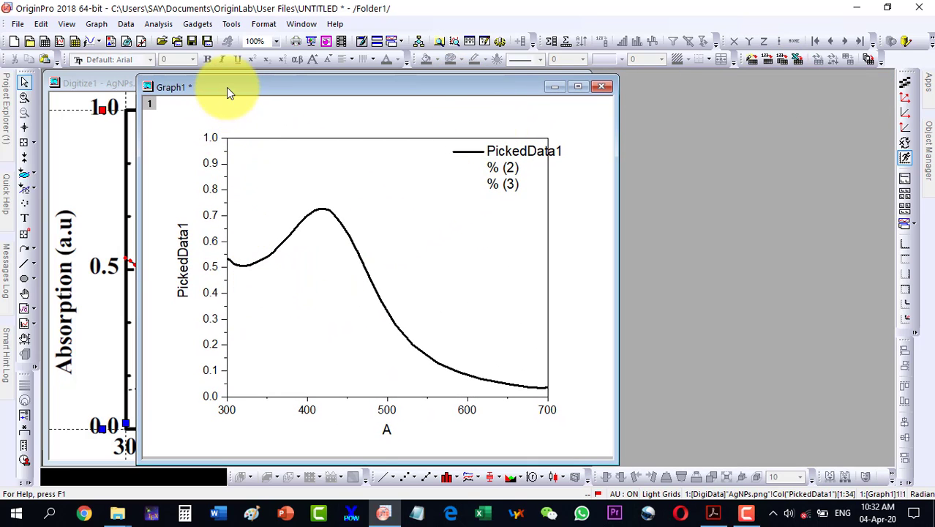
drag(230, 90, 246, 89)
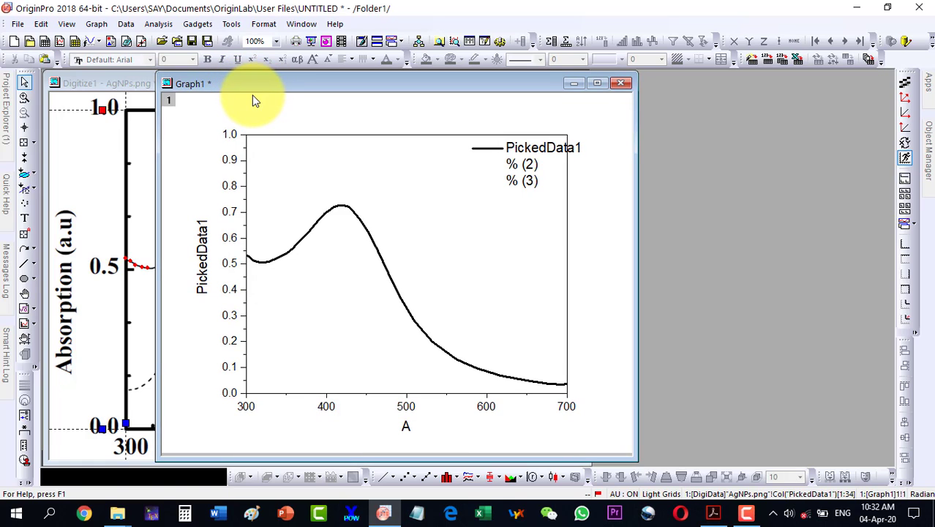
click(106, 86)
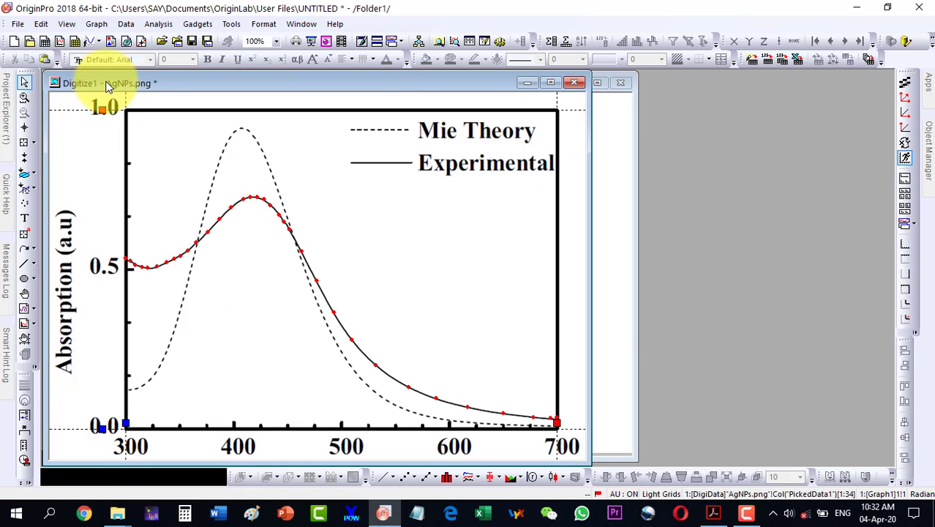
- Delete the Digitize1 image window and move the graph window clear of Book1
click(574, 84)
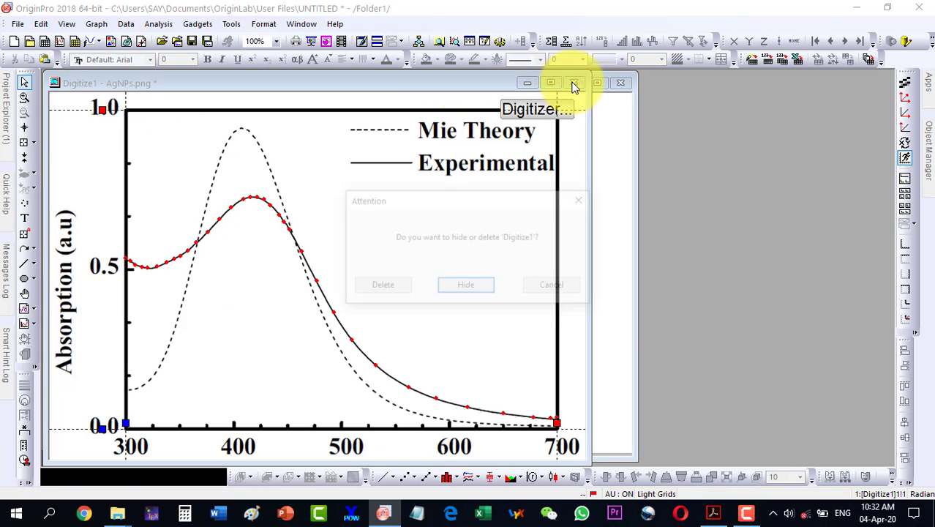
click(382, 288)
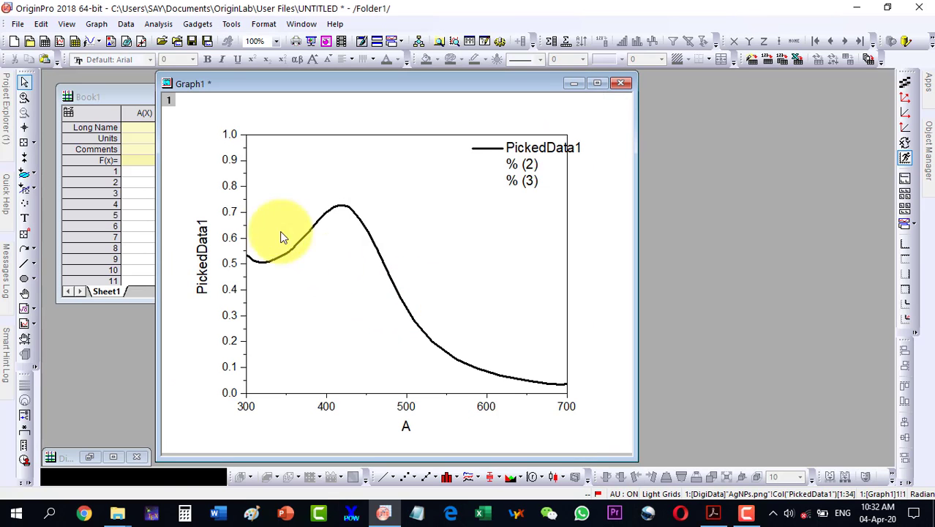
drag(262, 81, 434, 77)
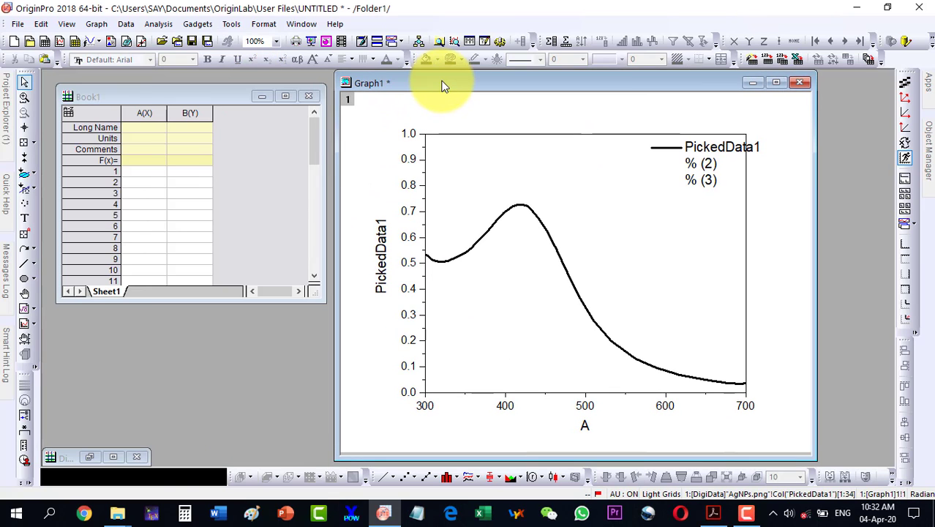
- View the picked data in the DigiData worksheet and minimize it again
click(90, 456)
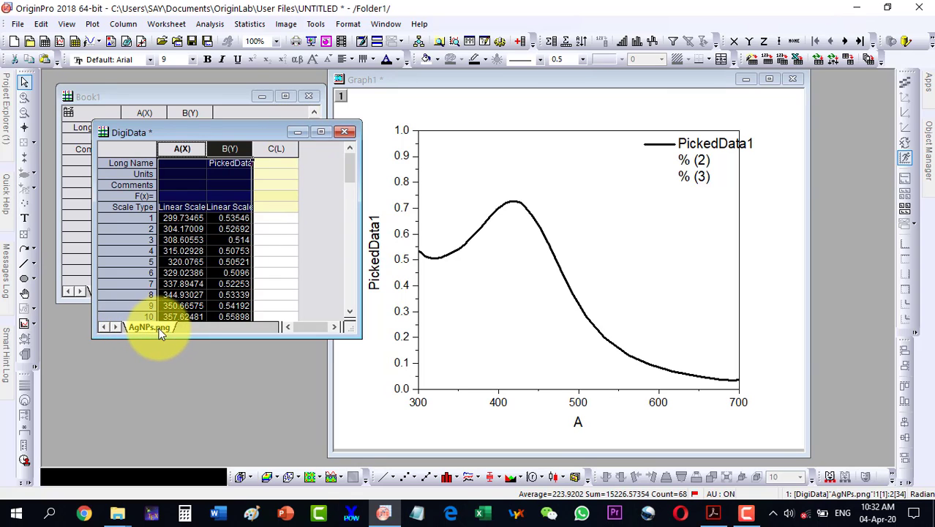
click(297, 132)
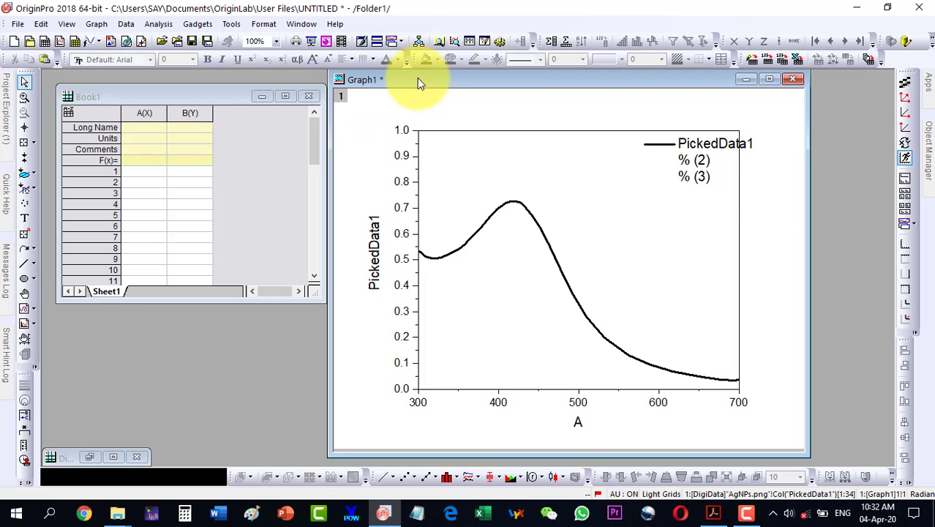
drag(160, 96, 141, 85)
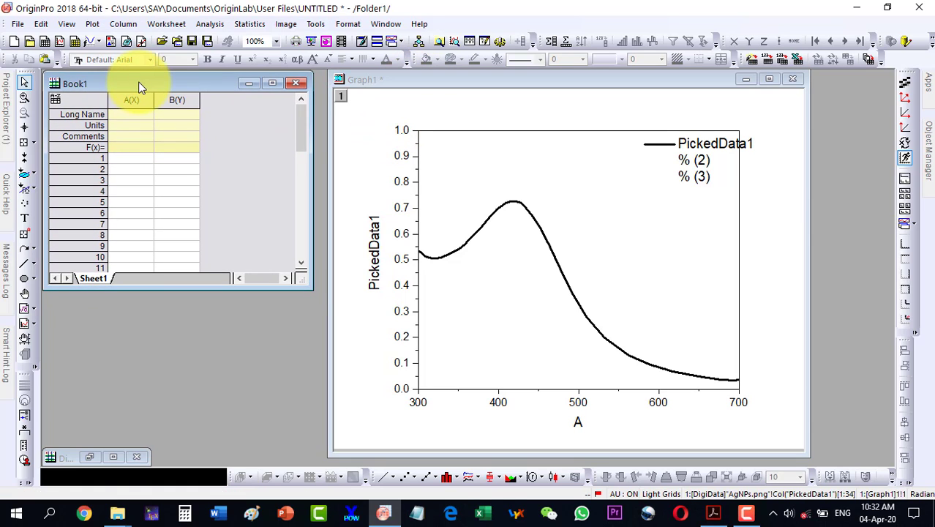
- Open CuNPs.png in the Digitizer and enlarge its image window so the whole plot is large enough for picking
click(141, 45)
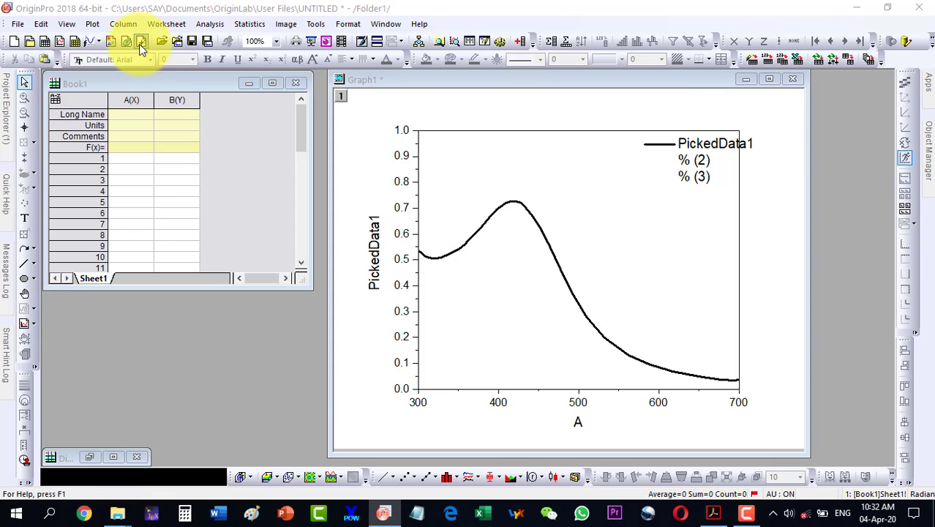
double_click(471, 174)
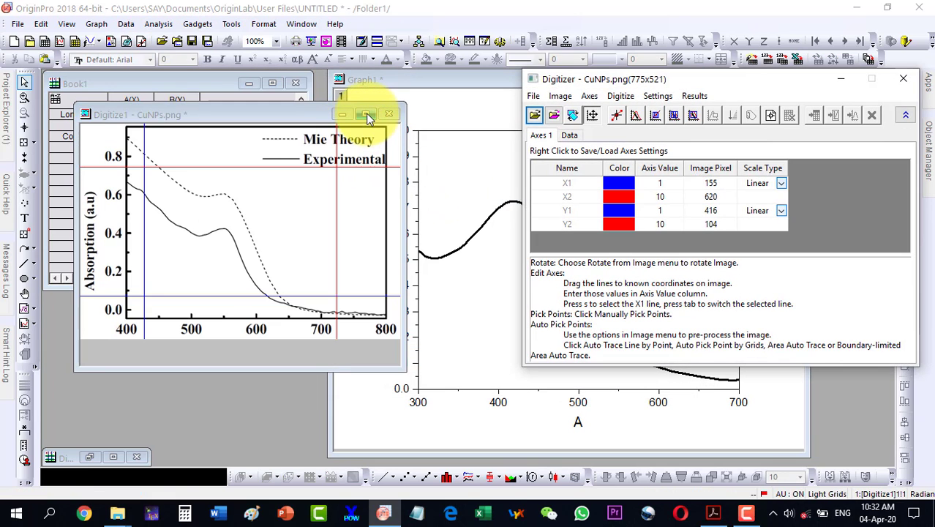
drag(232, 113, 206, 88)
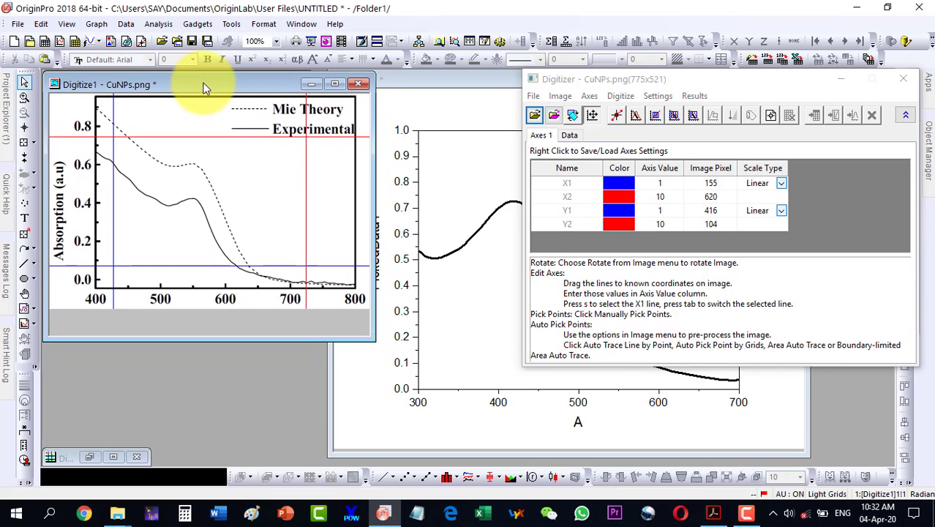
drag(374, 339, 596, 464)
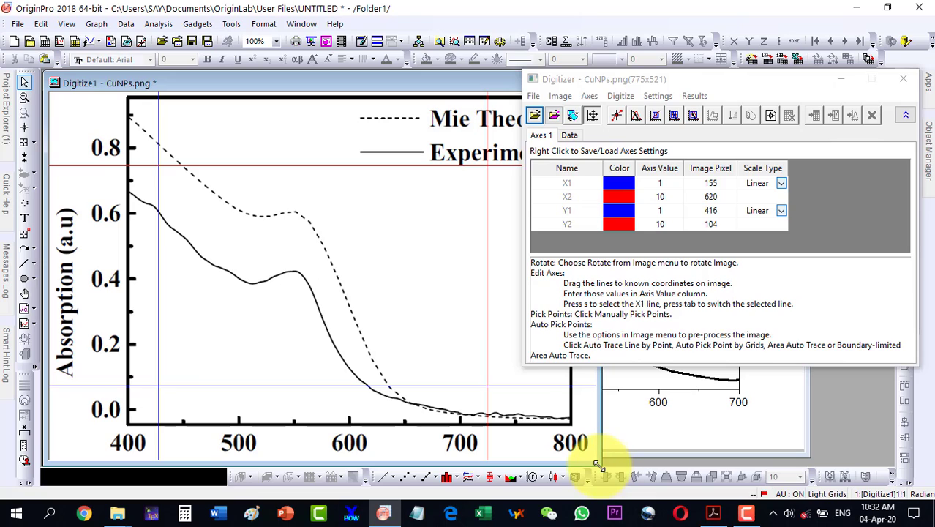
- Align the X1 line with the plot frame's left edge at the 400 tick and set its axis value to 400
click(655, 183)
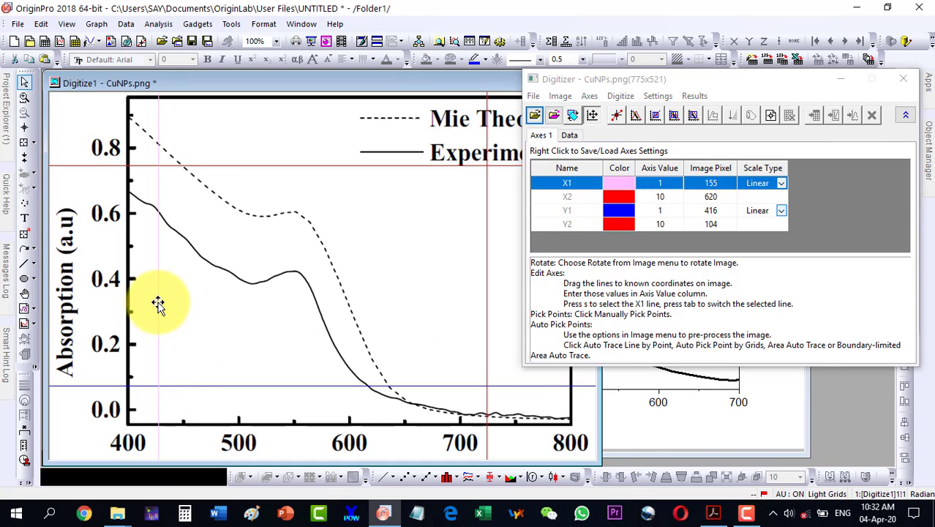
key(Left)
key(Left)
key(Left)
key(Left)
key(Left)
key(Left)
key(Left)
key(Left)
key(Left)
key(Left)
key(Left)
key(Left)
key(Left)
key(Left)
key(Left)
key(Left)
key(Left)
key(Left)
key(Left)
key(Left)
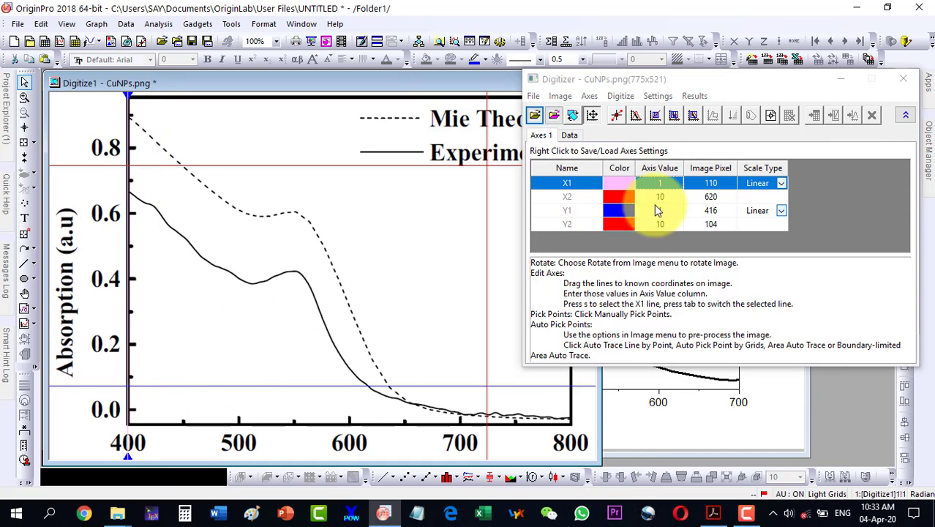
text(400)
key(Tab)
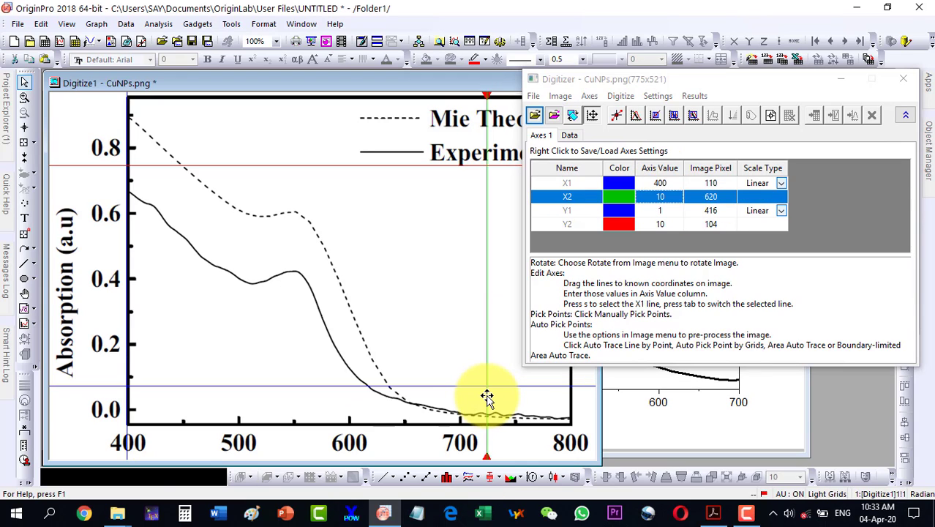
- Align the X2 line with the plot frame's right edge at the 800 tick and set its axis value to 800
key(Right)
key(Right)
key(Right)
key(Right)
key(Right)
key(Right)
key(Right)
key(Right)
key(Right)
key(Right)
key(Right)
key(Right)
key(Right)
key(Right)
key(Right)
key(Right)
key(Right)
key(Right)
key(Right)
key(Right)
click(664, 196)
text(8)
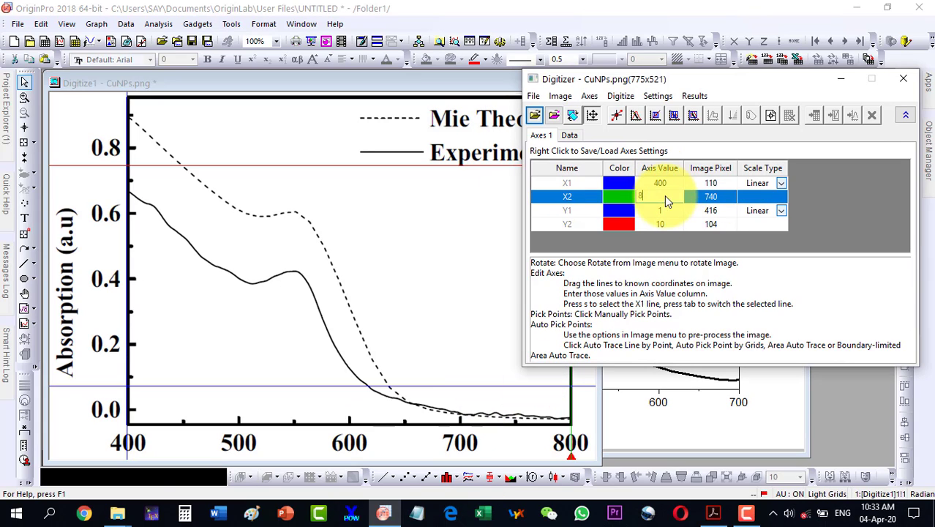
text(00)
key(Tab)
- Align the Y1 line with the bottom edge of the plot frame and set its axis value to 0
click(209, 382)
key(Down)
key(Down)
key(Down)
key(Down)
key(Down)
key(Down)
key(Down)
key(Down)
key(Down)
key(Down)
key(Down)
key(Down)
key(Down)
key(Down)
key(Down)
key(Down)
key(Down)
key(Down)
key(Down)
key(Down)
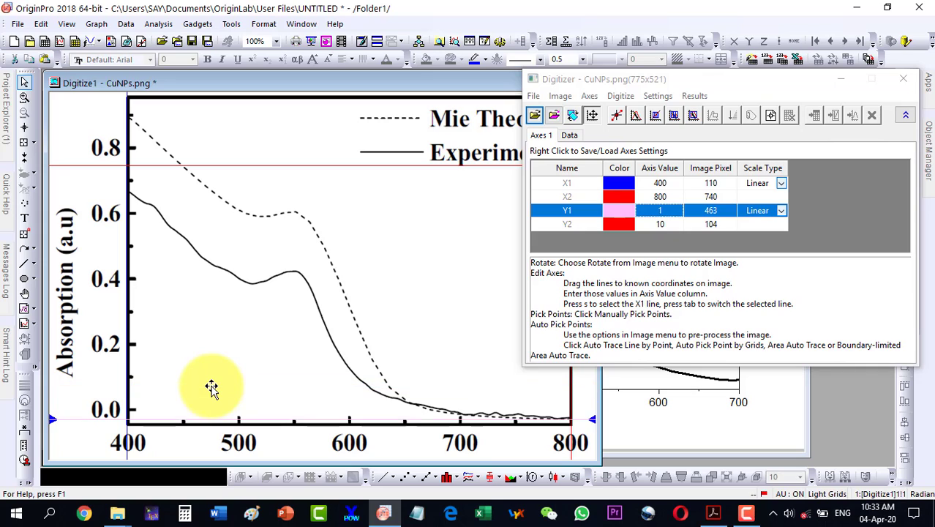
key(Down)
key(Down)
key(Down)
key(Down)
key(Down)
key(Down)
key(Down)
click(672, 212)
text(0)
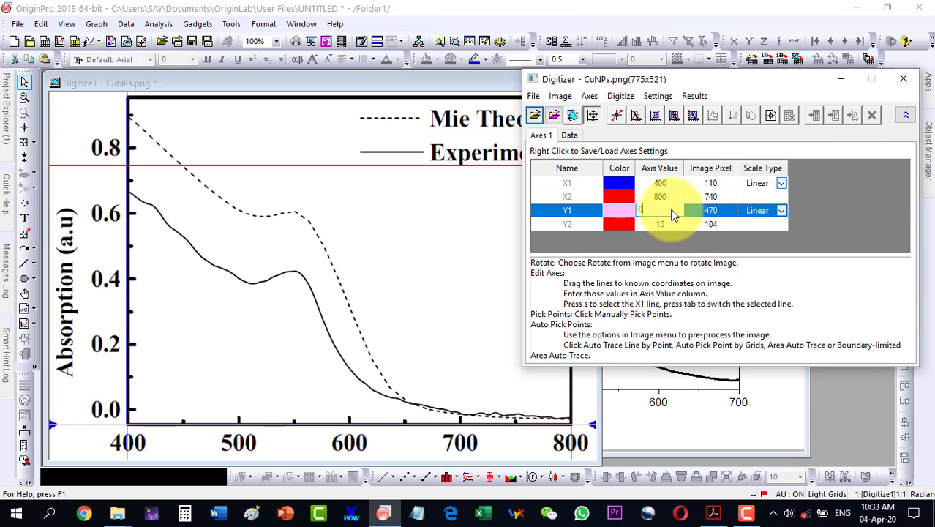
key(Tab)
- Align the Y2 line with the top edge of the plot frame and set its axis value to 0.95
click(272, 167)
key(Up)
key(Up)
key(Up)
key(Up)
key(Up)
key(Up)
key(Up)
key(Up)
key(Up)
key(Up)
key(Up)
key(Up)
key(Up)
key(Up)
key(Up)
key(Up)
key(Up)
key(Up)
key(Up)
key(Up)
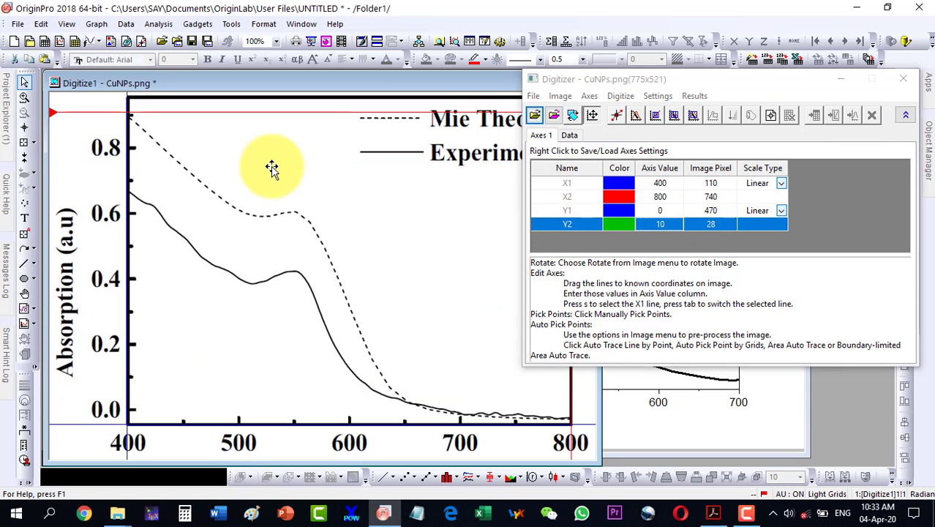
key(Up)
key(Up)
key(Up)
key(Up)
key(Up)
key(Up)
key(Up)
key(Up)
key(Up)
key(Up)
key(Up)
key(Up)
key(Up)
key(Up)
key(Up)
key(Up)
key(Up)
key(Up)
key(Up)
key(Up)
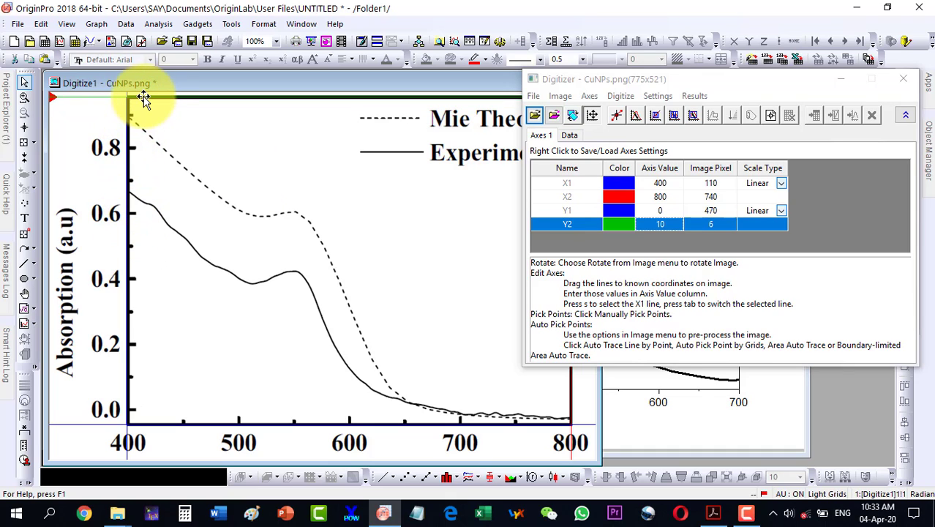
click(660, 222)
text(0.95)
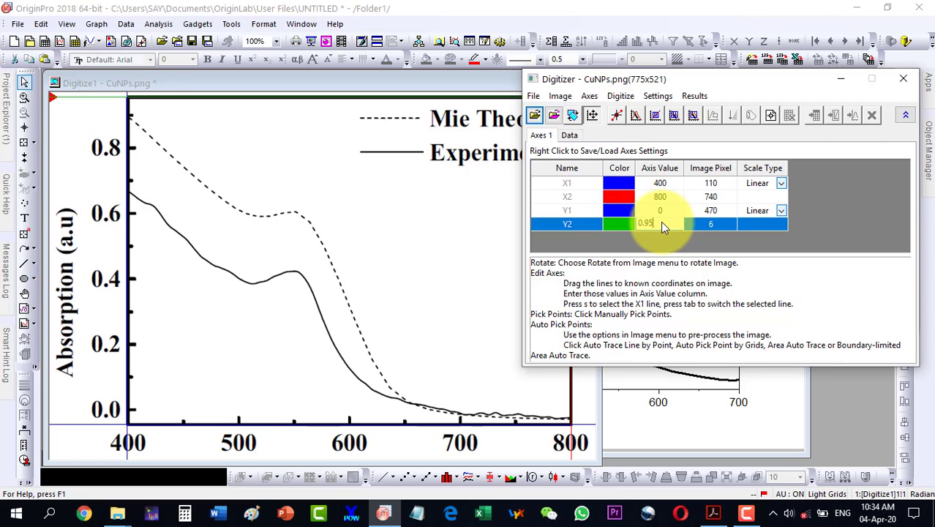
key(Return)
- Manually pick points along the solid Experimental curve of the CuNPs plot, from 400 to 800 on the X axis
click(616, 115)
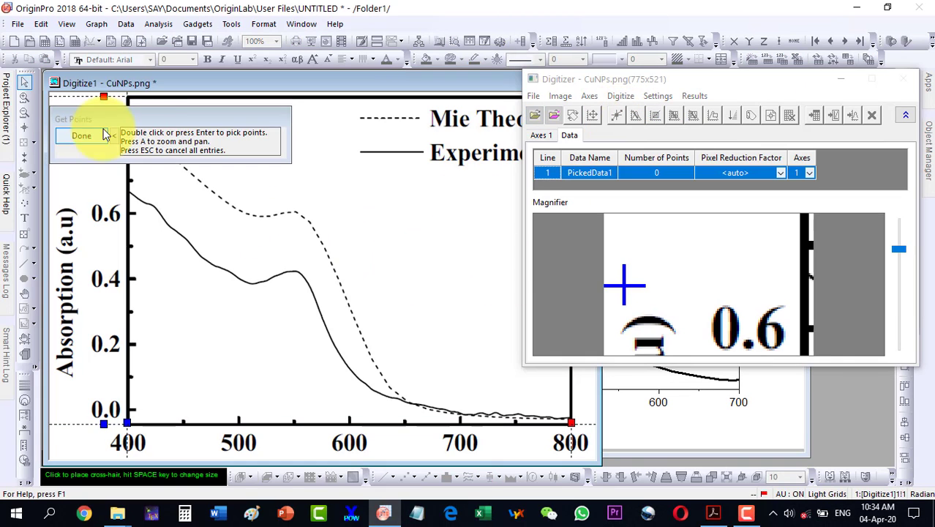
double_click(128, 192)
double_click(138, 197)
double_click(142, 199)
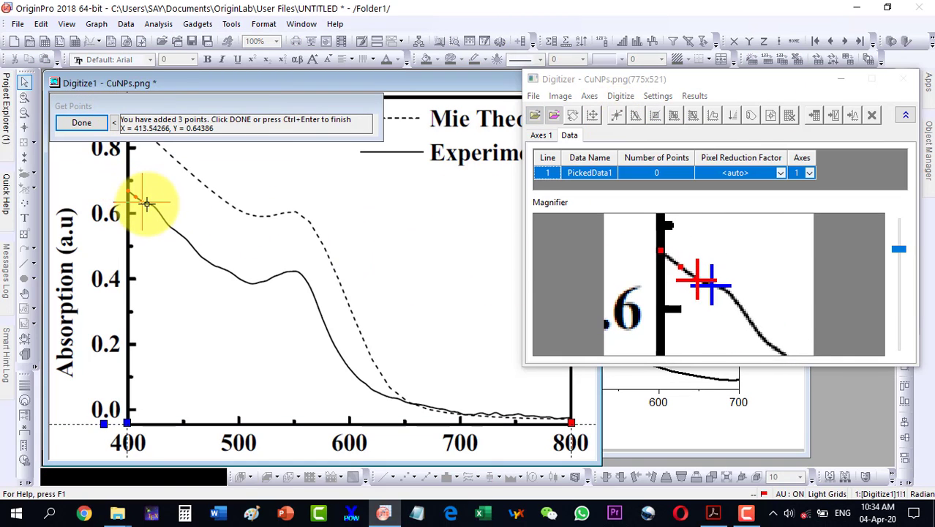
double_click(148, 203)
double_click(152, 207)
double_click(161, 215)
double_click(166, 220)
double_click(171, 224)
double_click(177, 229)
double_click(183, 234)
double_click(188, 239)
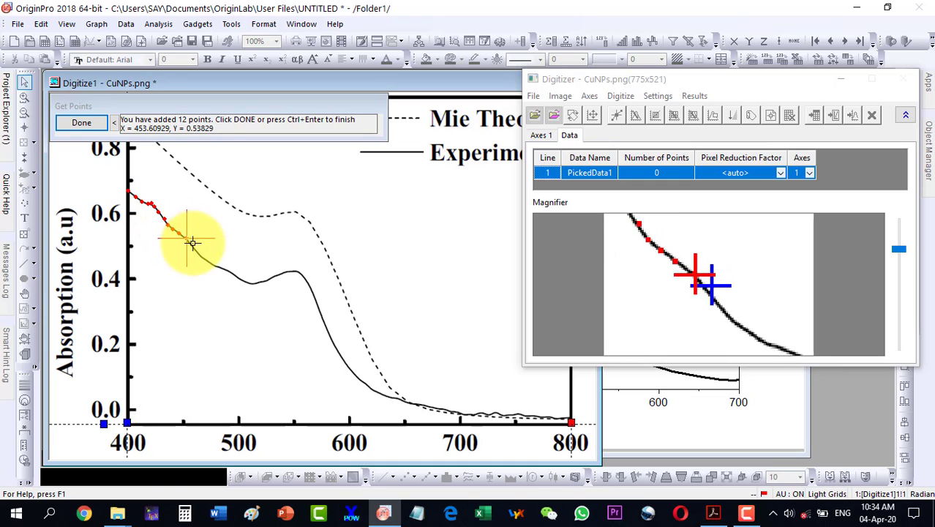
double_click(196, 247)
double_click(201, 251)
double_click(205, 254)
double_click(210, 258)
double_click(215, 262)
double_click(221, 266)
double_click(227, 270)
double_click(234, 275)
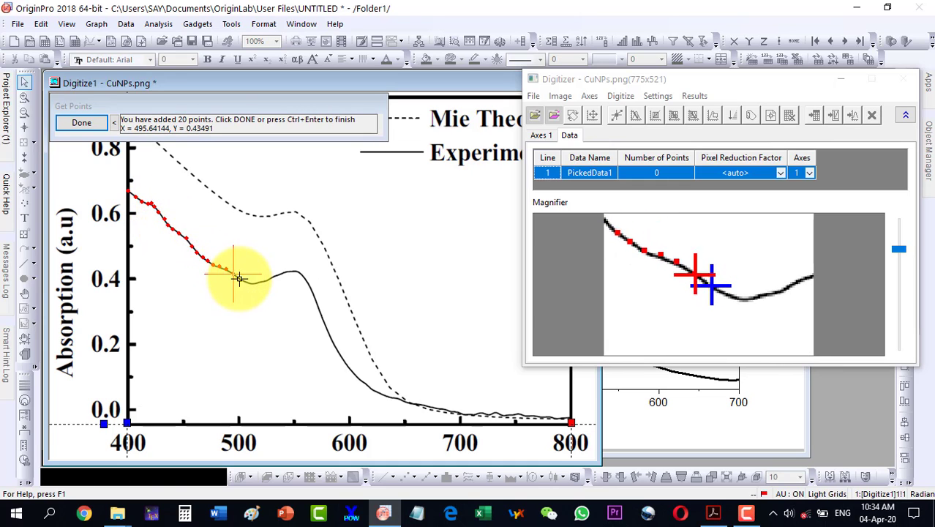
double_click(241, 279)
double_click(246, 281)
double_click(251, 281)
double_click(255, 281)
double_click(262, 279)
double_click(267, 277)
double_click(278, 273)
double_click(289, 271)
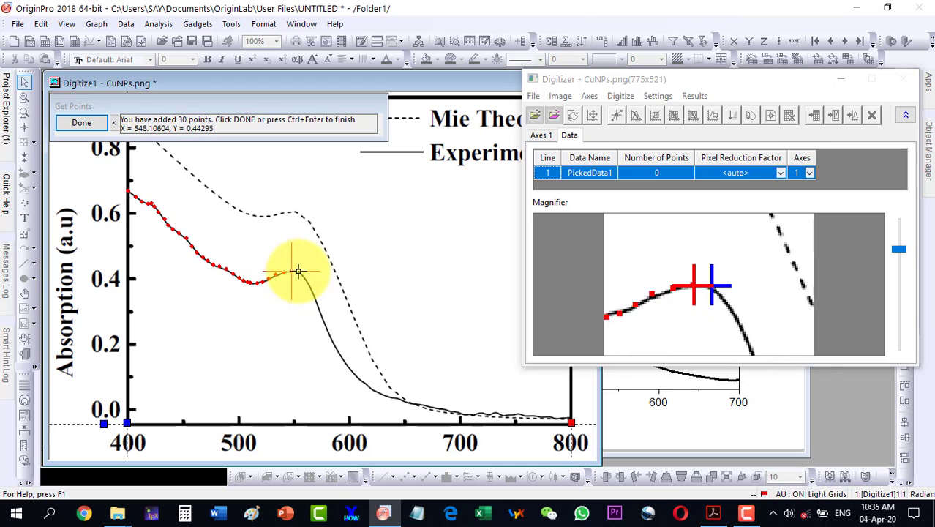
double_click(299, 273)
double_click(303, 277)
double_click(308, 285)
double_click(313, 298)
double_click(319, 311)
double_click(326, 328)
double_click(337, 349)
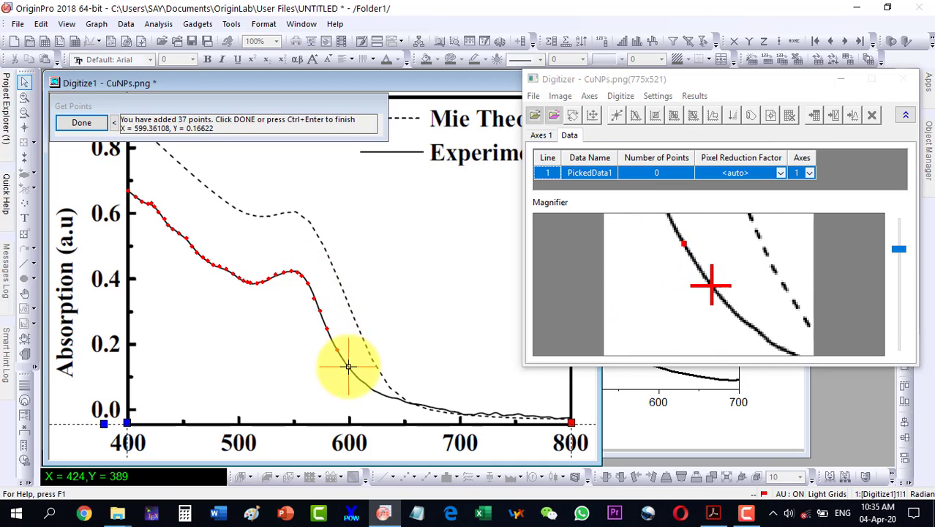
double_click(349, 365)
double_click(359, 377)
double_click(368, 385)
double_click(379, 392)
double_click(391, 399)
double_click(414, 404)
double_click(436, 408)
double_click(459, 414)
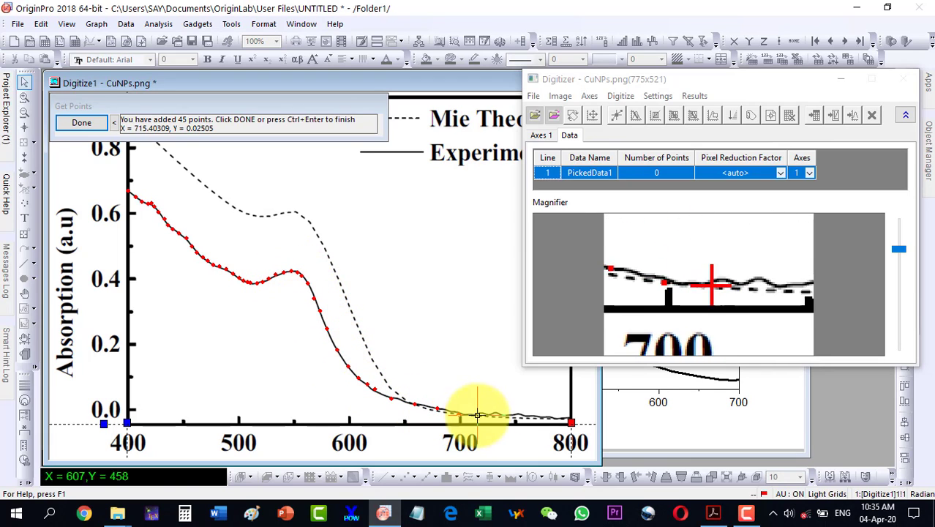
double_click(479, 415)
double_click(498, 416)
double_click(517, 417)
double_click(536, 418)
double_click(555, 419)
- Open the worksheet holding the picked CuNPs points and enlarge the DigiData window to fill the workspace
click(817, 115)
drag(199, 124, 371, 123)
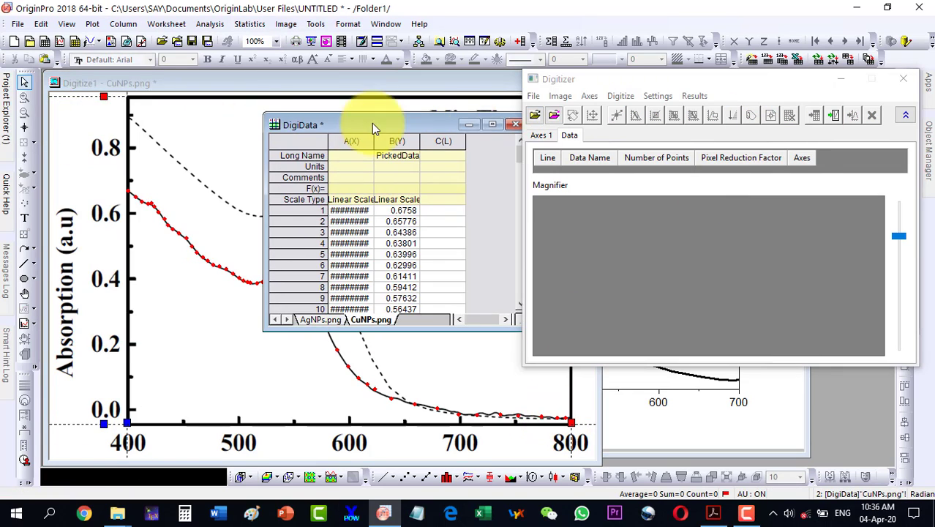
double_click(371, 123)
drag(142, 77, 183, 78)
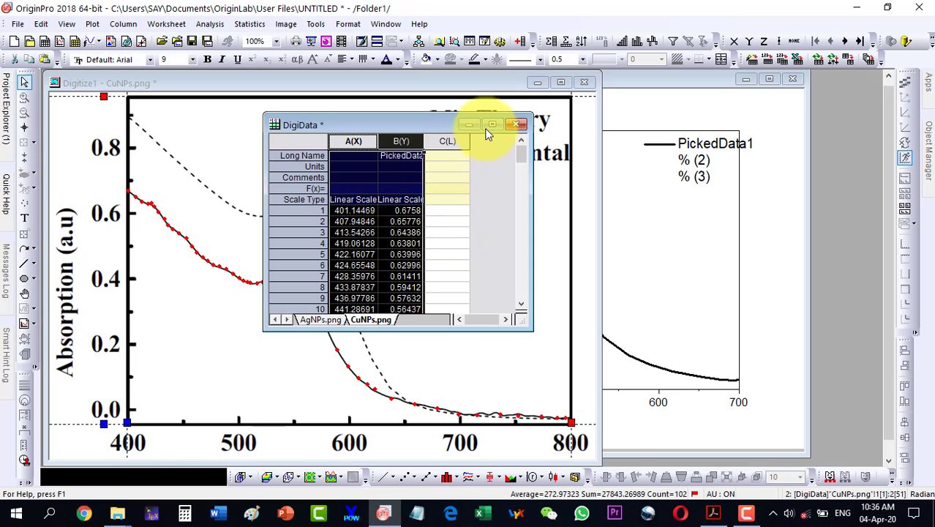
click(491, 125)
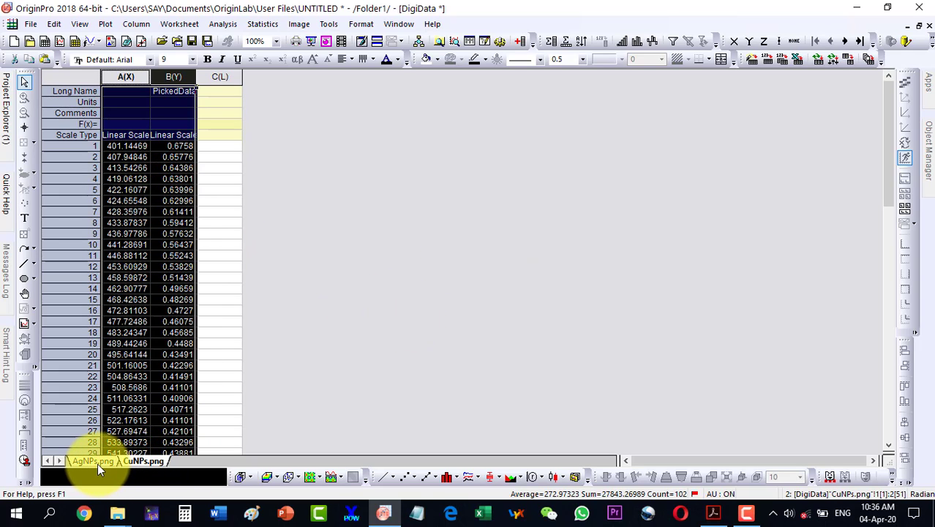
click(287, 173)
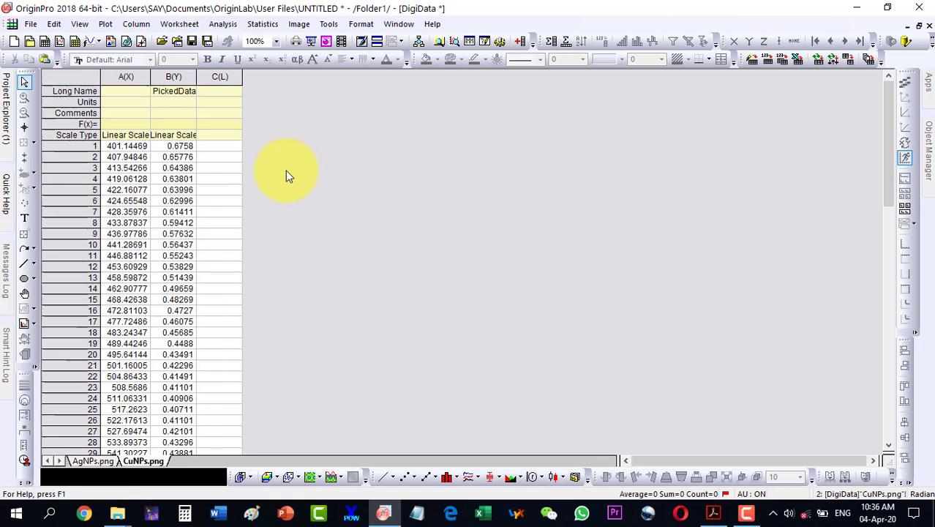
- Copy columns A and B of the CuNPs.png sheet into columns C and D of the AgNPs.png sheet, adding a column D there
drag(126, 77, 173, 77)
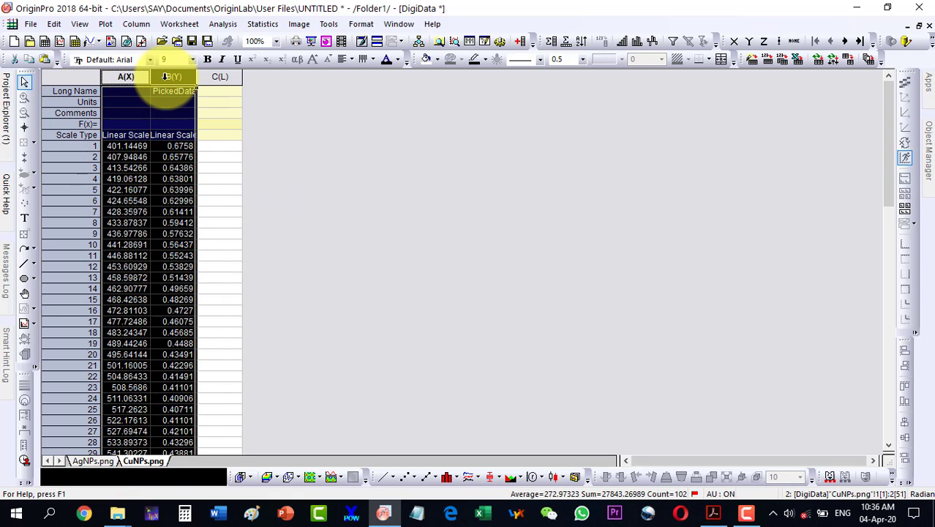
click(96, 458)
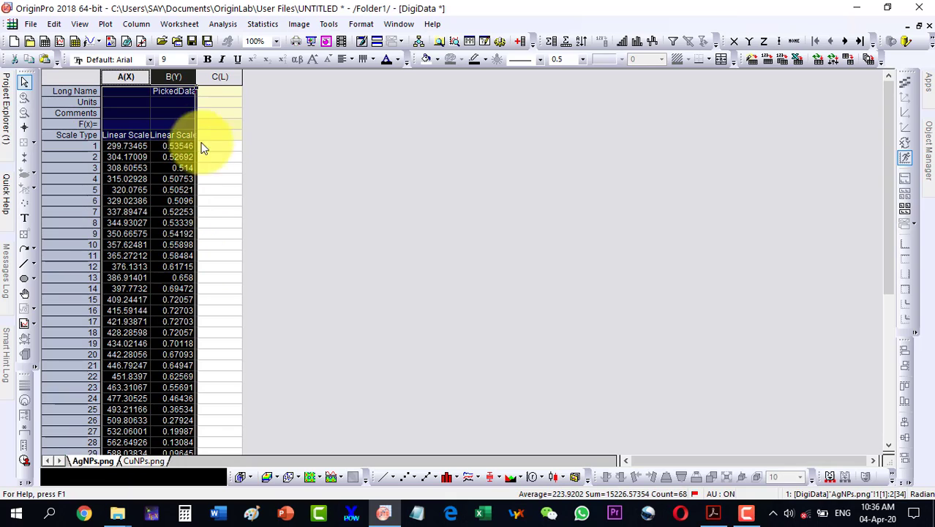
click(286, 154)
click(521, 40)
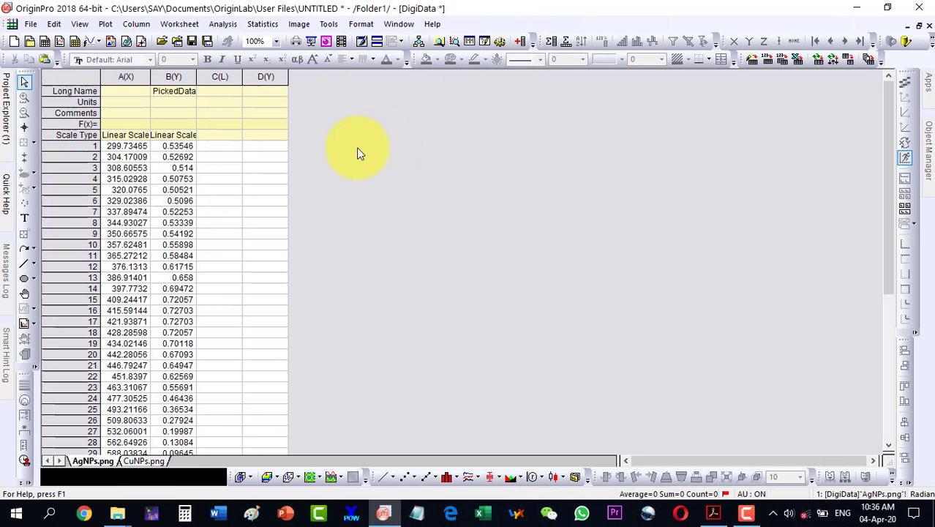
click(227, 77)
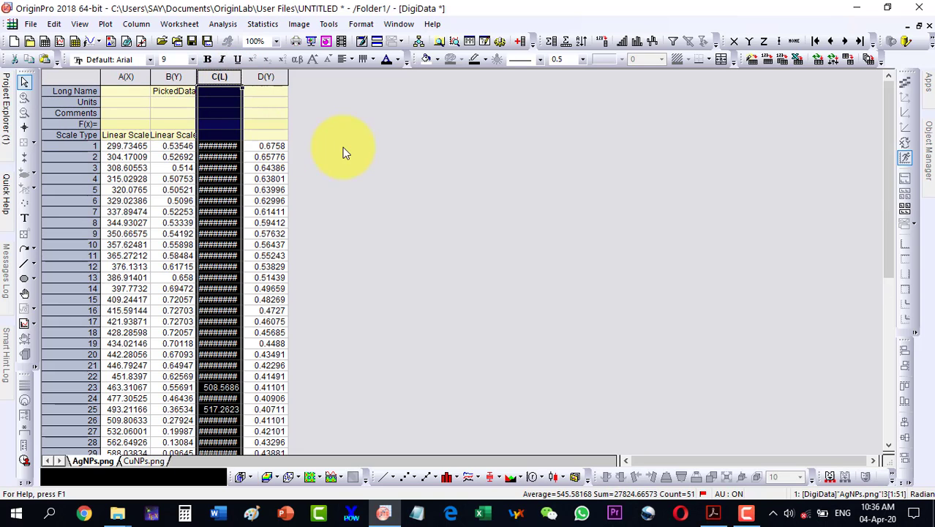
click(272, 115)
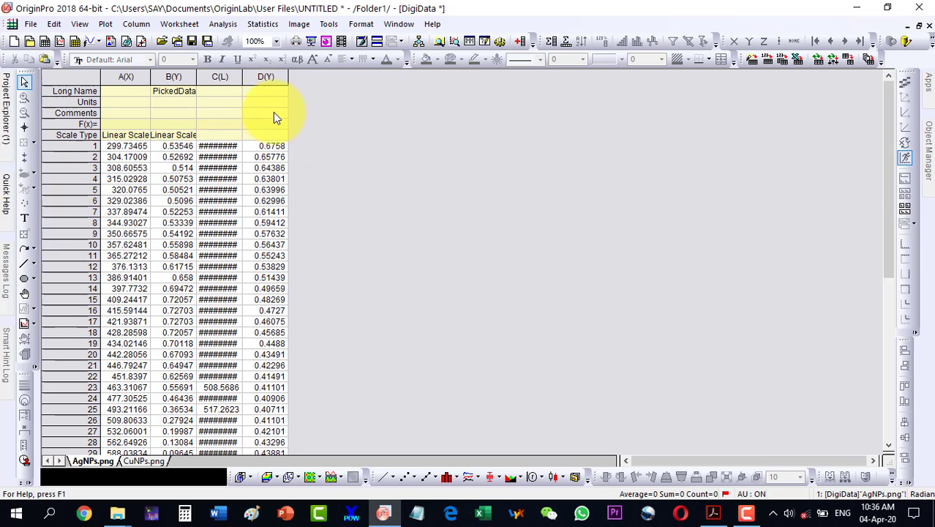
- Designate column C of the AgNPs.png sheet as an X column
click(218, 78)
right_click(219, 78)
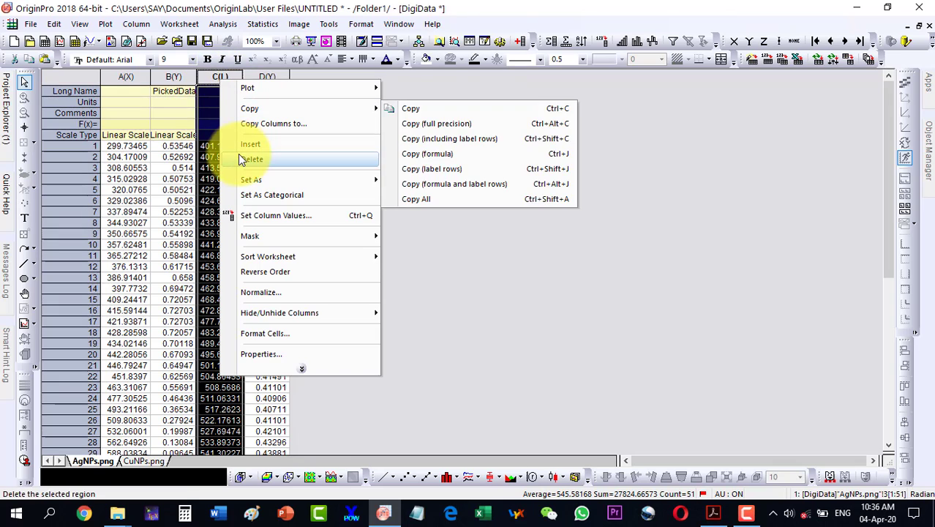
mouse_move(243, 180)
click(403, 180)
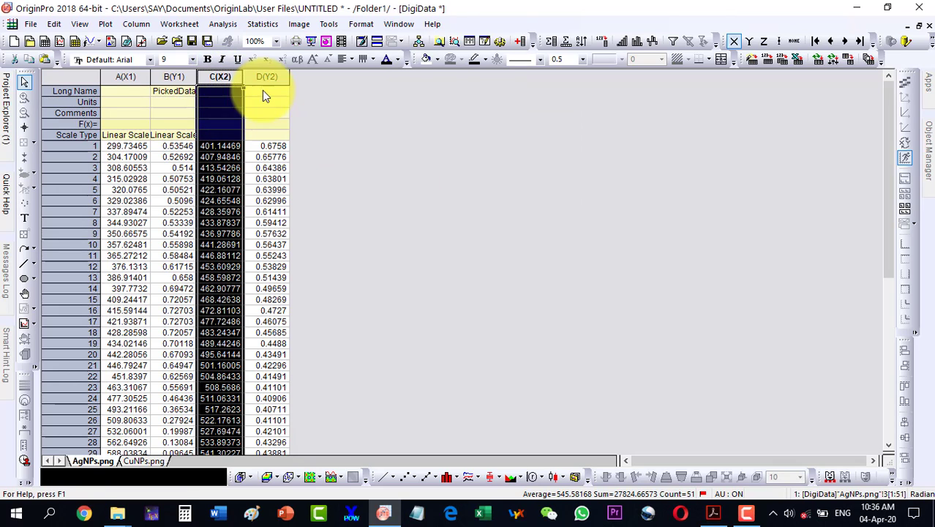
- Enter the comments AgNPs for column B and CuNPs for column D
click(169, 113)
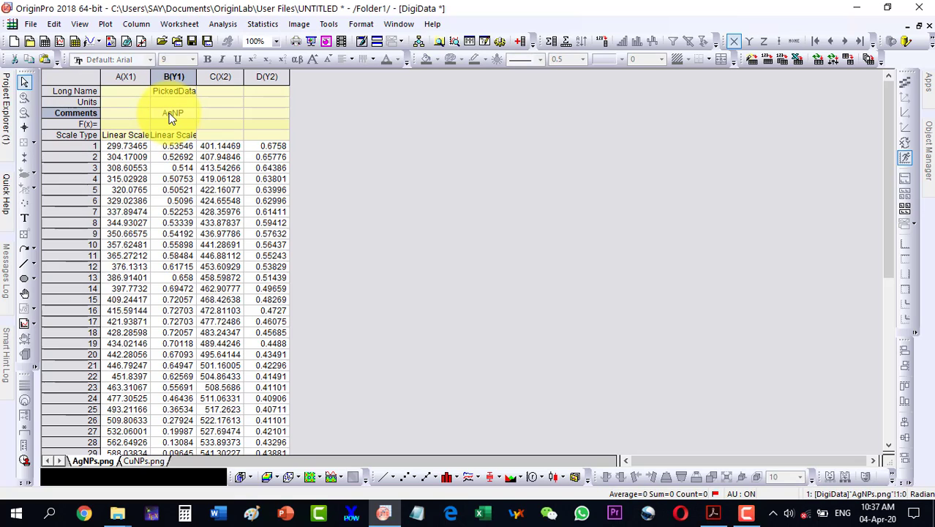
click(261, 117)
double_click(261, 117)
text(Cu)
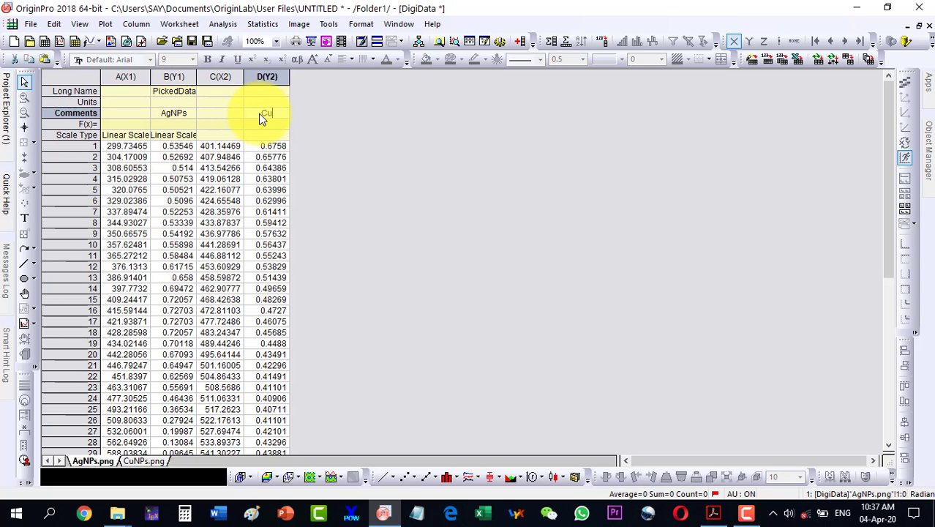
text(NPs)
- Give column A the long name Wavelength and the units nm
click(108, 91)
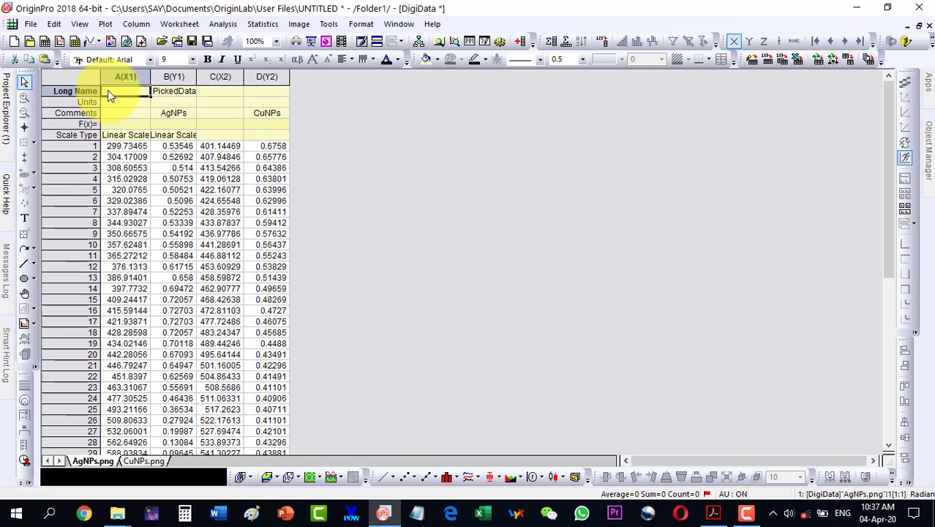
text(Wavele)
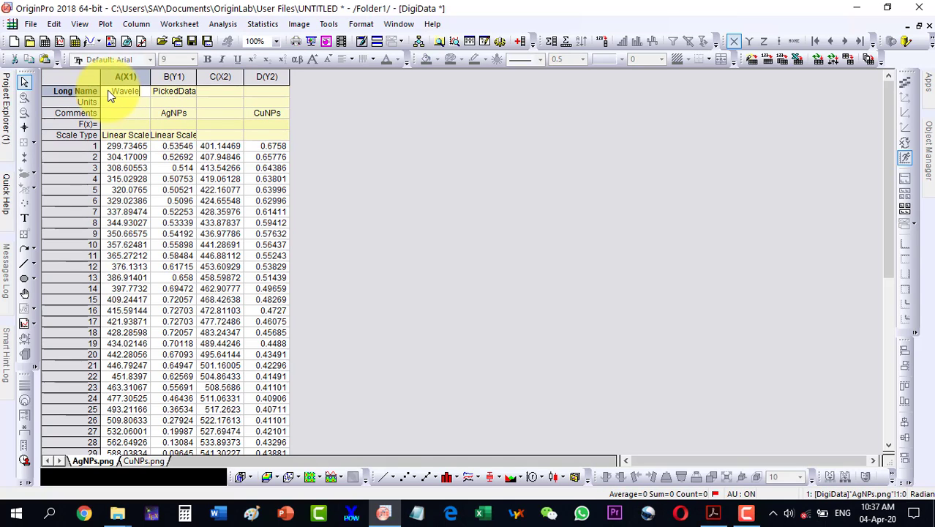
text(ngth)
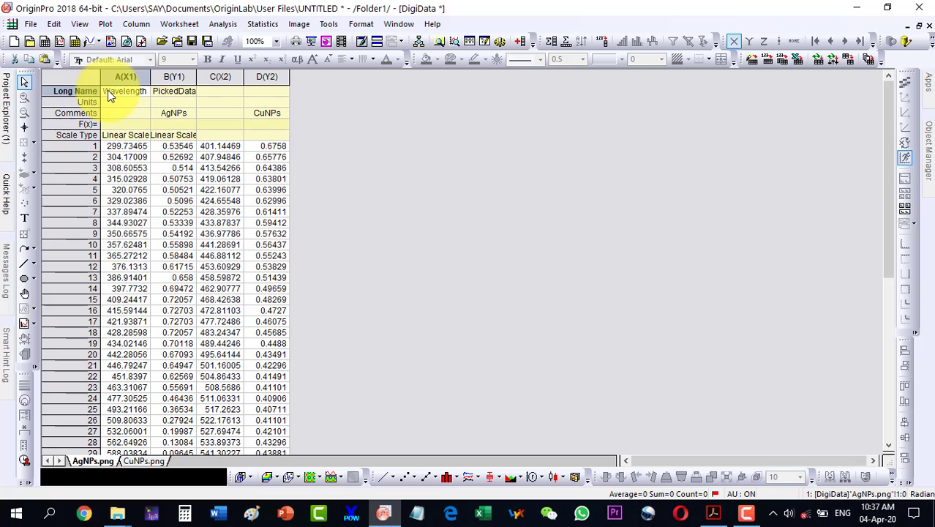
click(115, 104)
text(n)
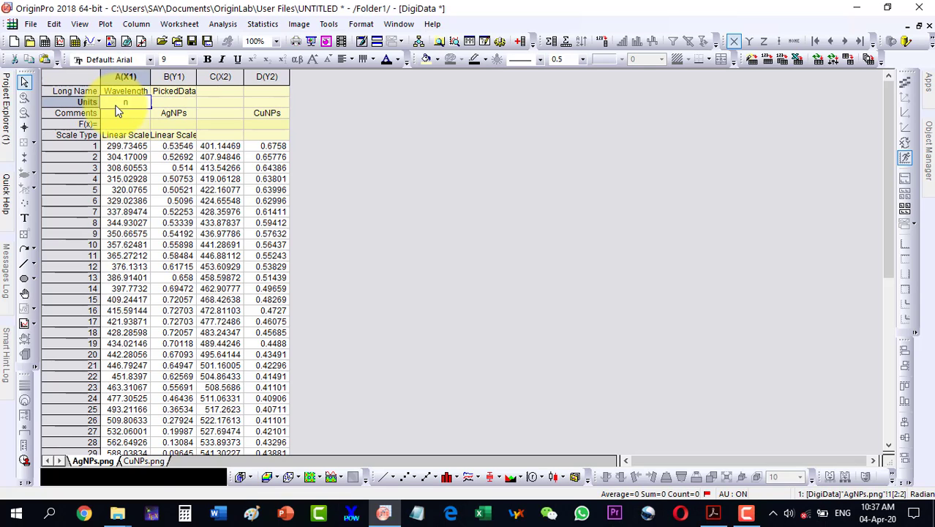
text(m)
- Replace the long name of column B with Absorbance
click(171, 94)
key(BackSpace)
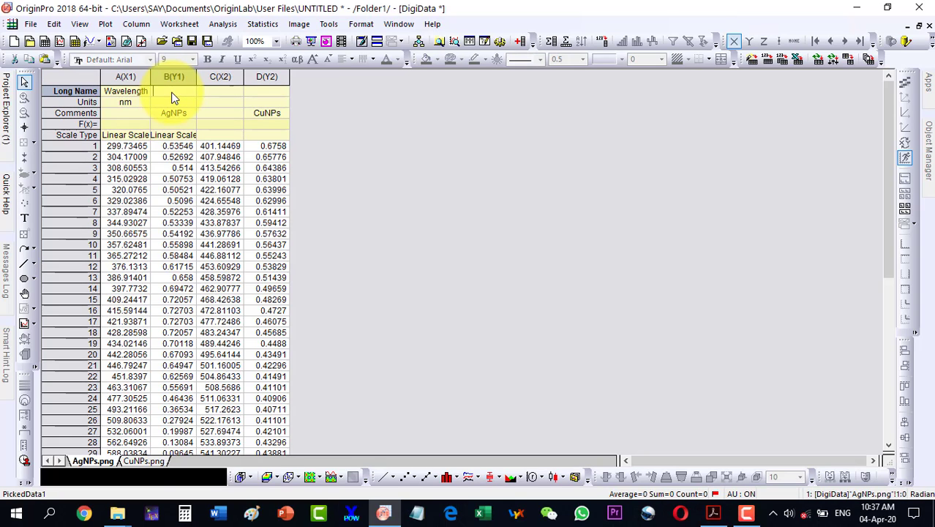
text(Absorbance)
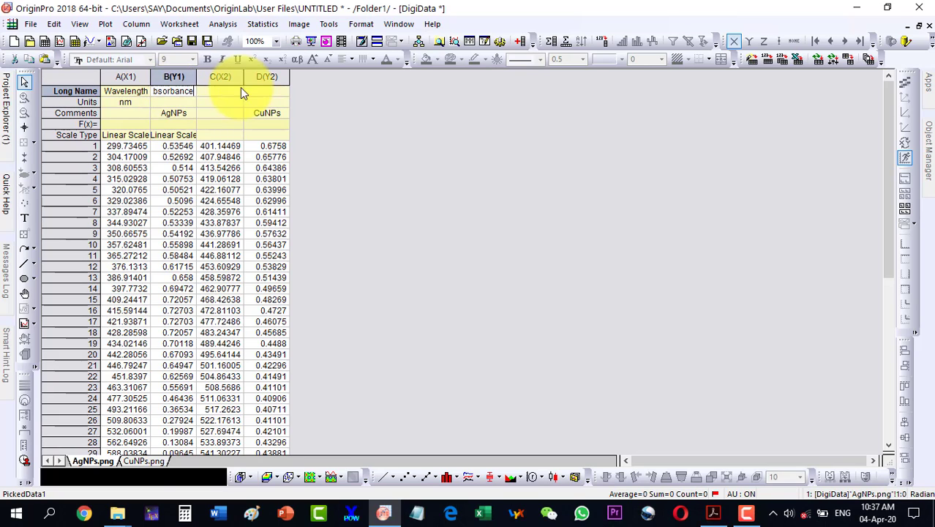
click(188, 103)
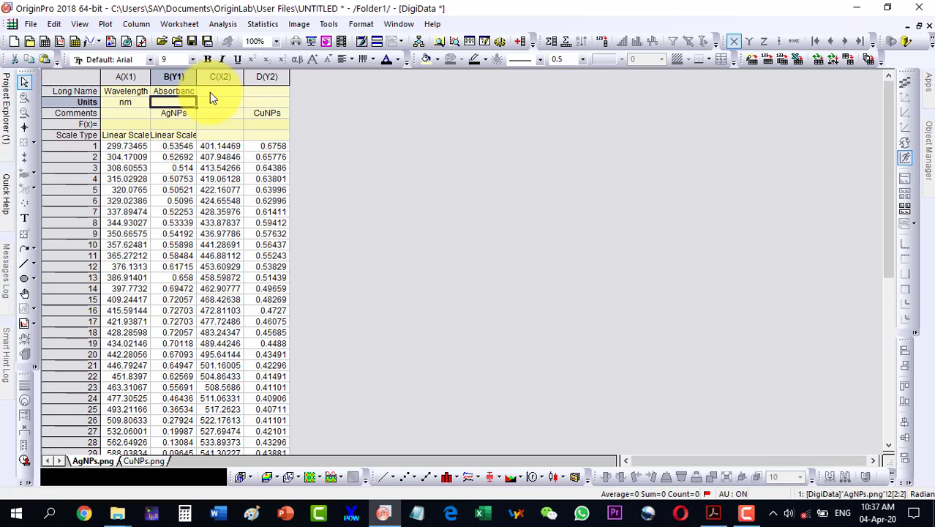
click(316, 110)
- Plot columns A through D together as a line graph and view it enlarged to the full workspace
drag(133, 77, 369, 87)
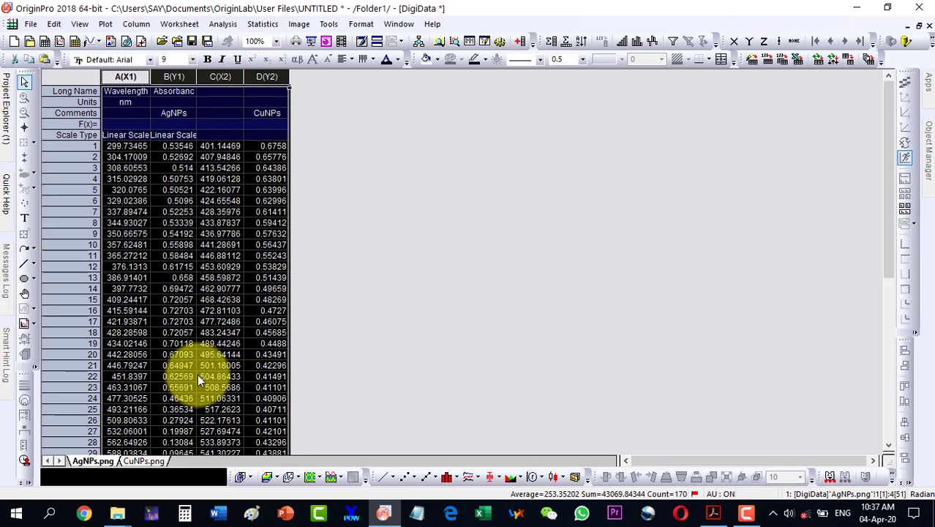
click(382, 476)
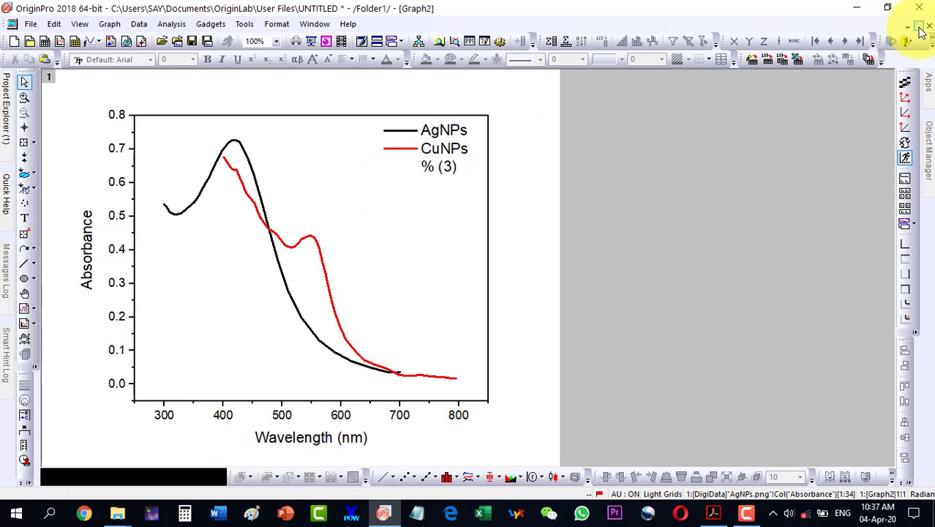
click(920, 28)
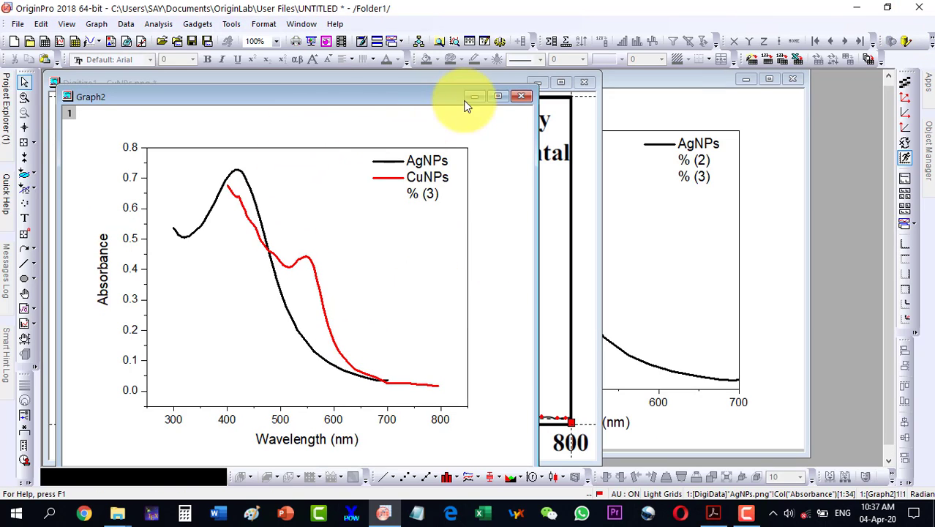
click(496, 98)
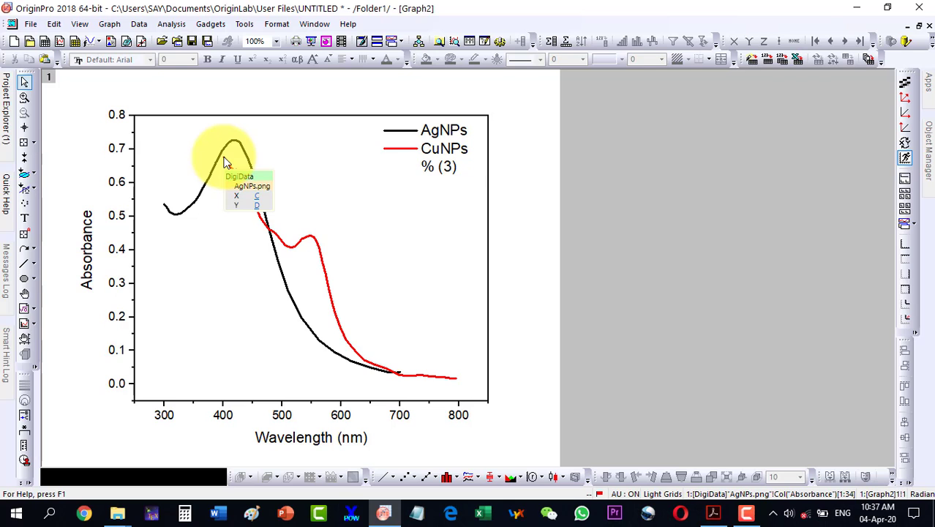
- Plot columns A and B of the DigiData worksheet as a scatter graph of the AgNPs data
click(920, 25)
click(315, 125)
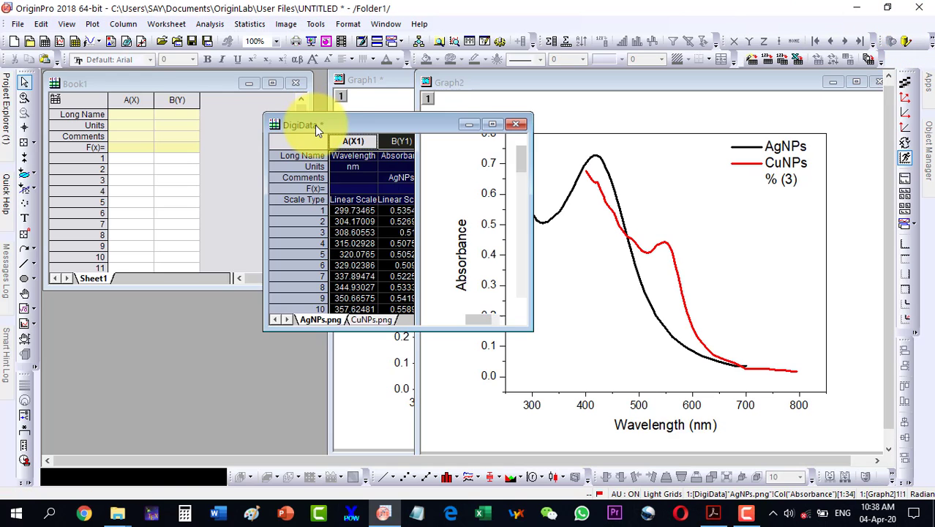
drag(315, 125, 256, 113)
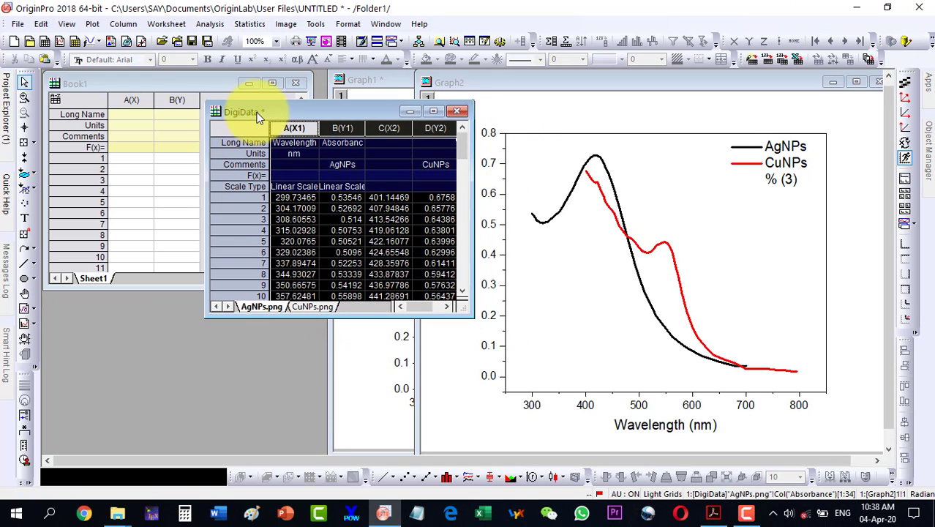
click(433, 111)
click(386, 278)
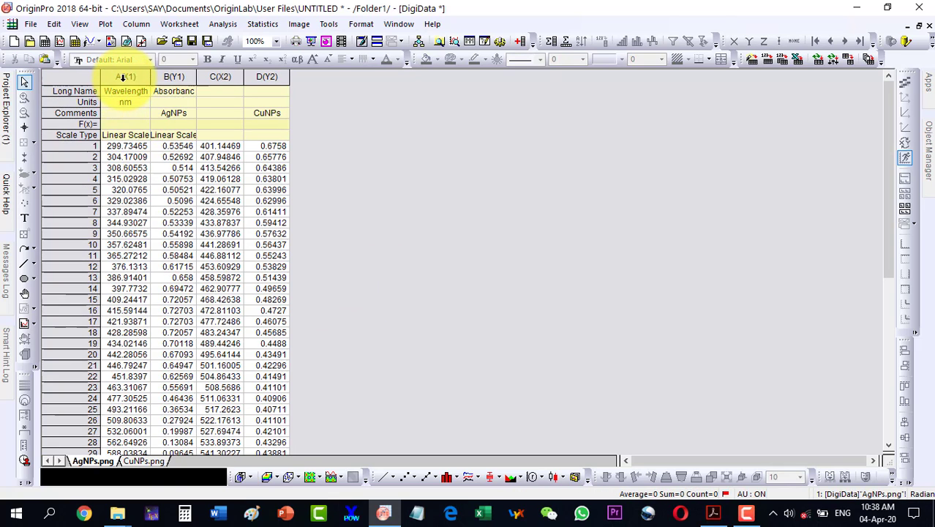
drag(122, 76, 174, 76)
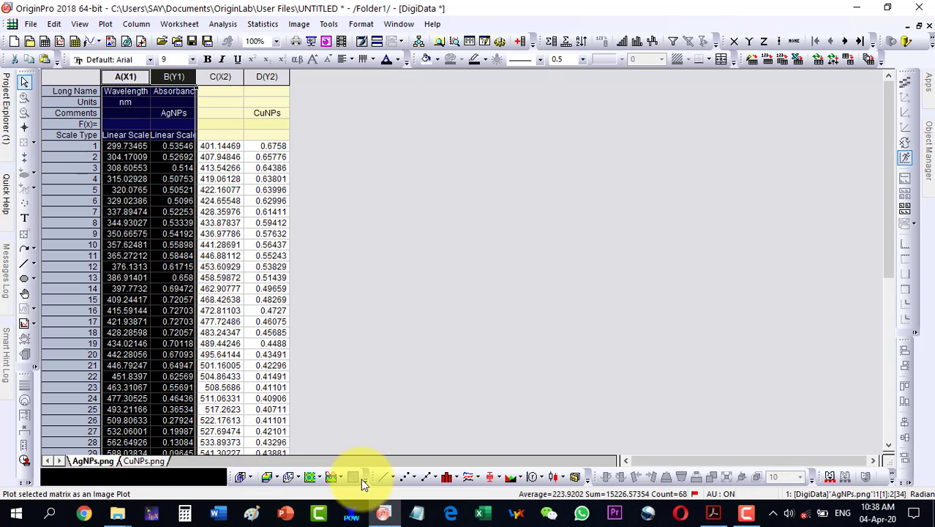
click(403, 476)
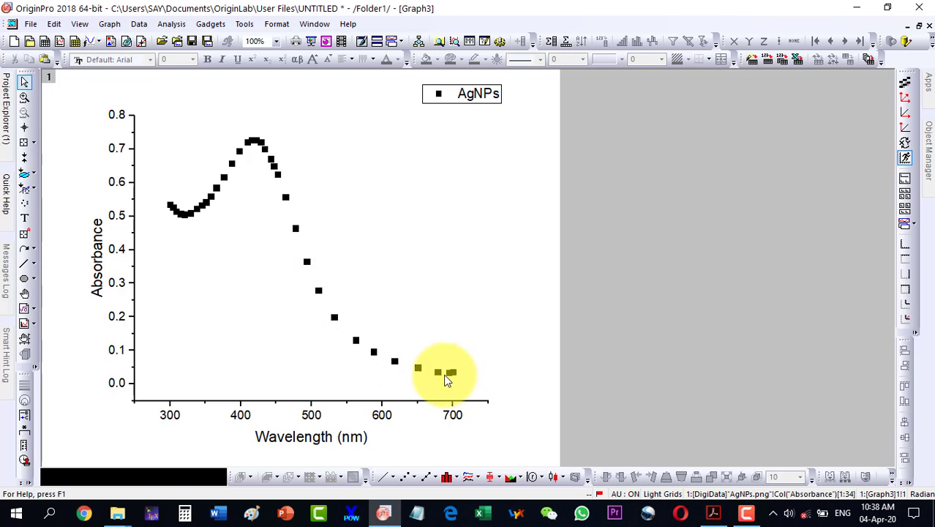
- Change the AgNPs data points to open circles with a symbol size of 12
double_click(189, 212)
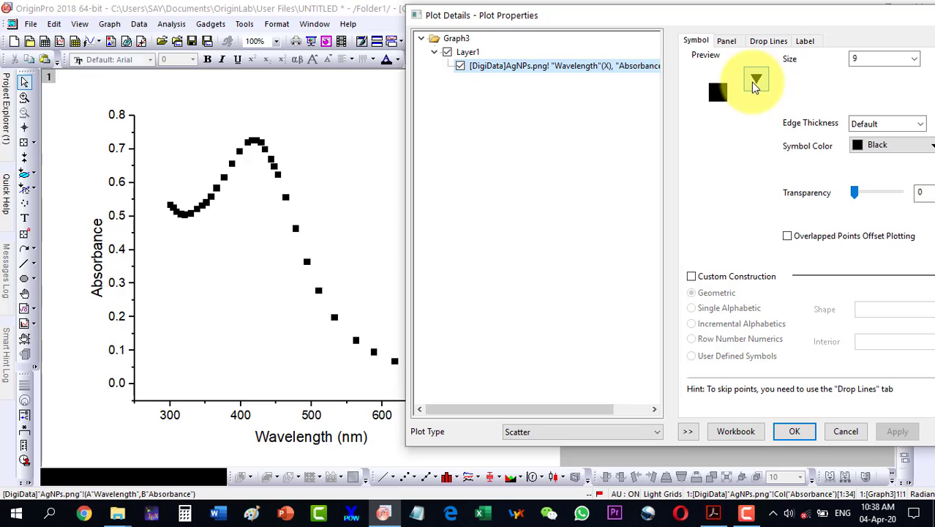
click(756, 82)
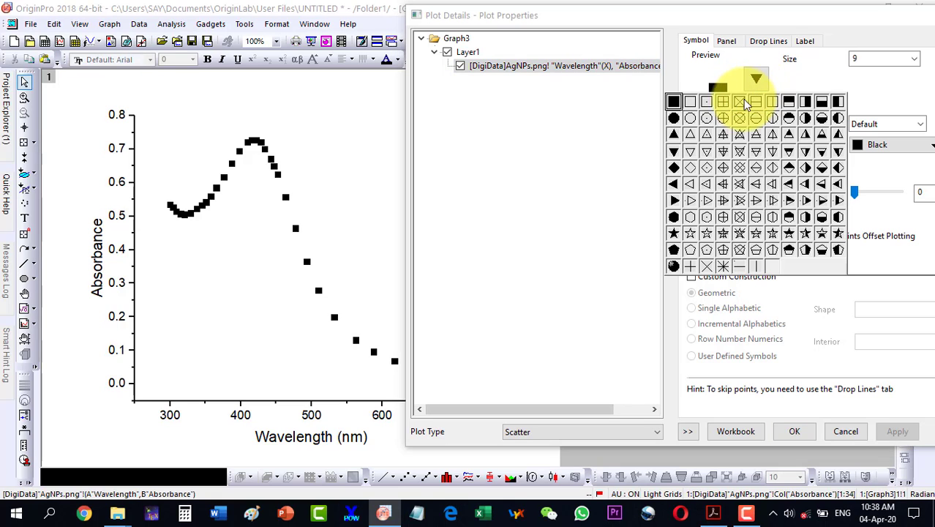
click(690, 119)
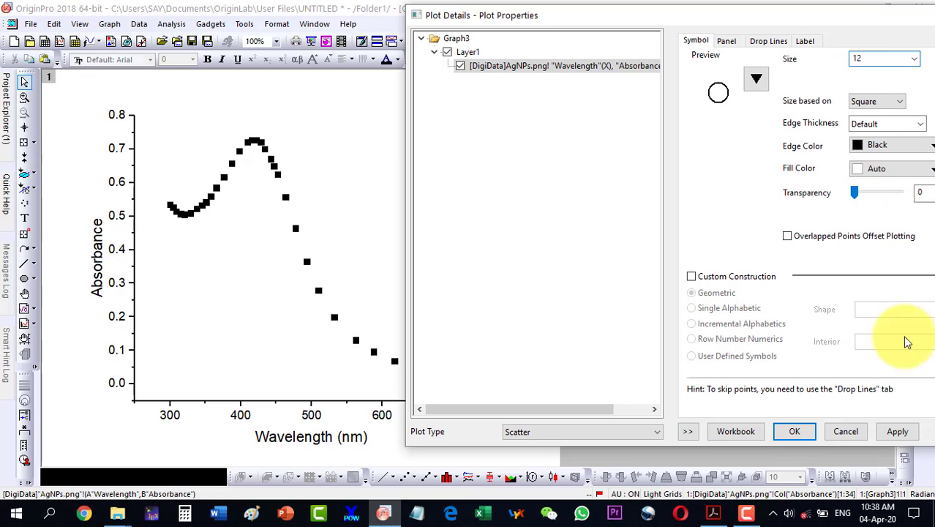
click(897, 432)
click(797, 431)
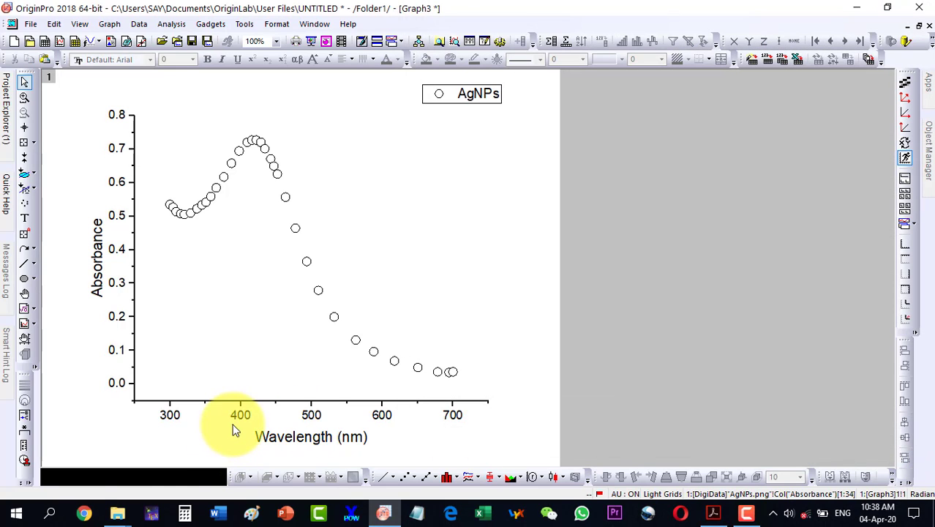
- Scale the wavelength axis from 300 to 700 and the absorbance axis from 0 to 1
double_click(367, 277)
click(578, 33)
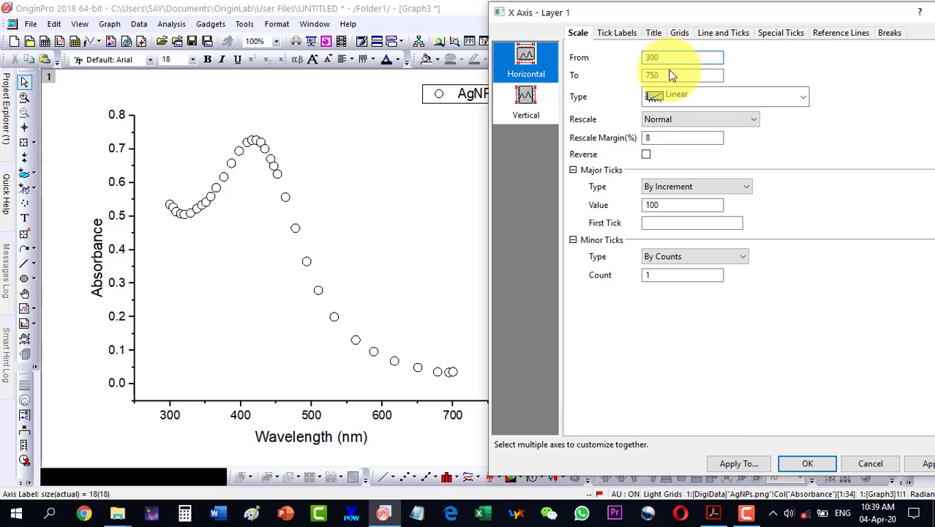
key(Tab)
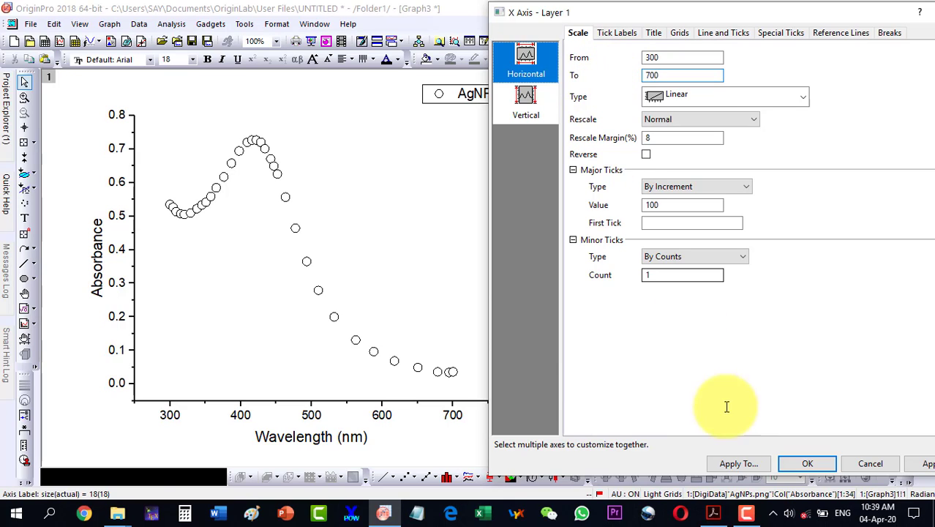
click(528, 104)
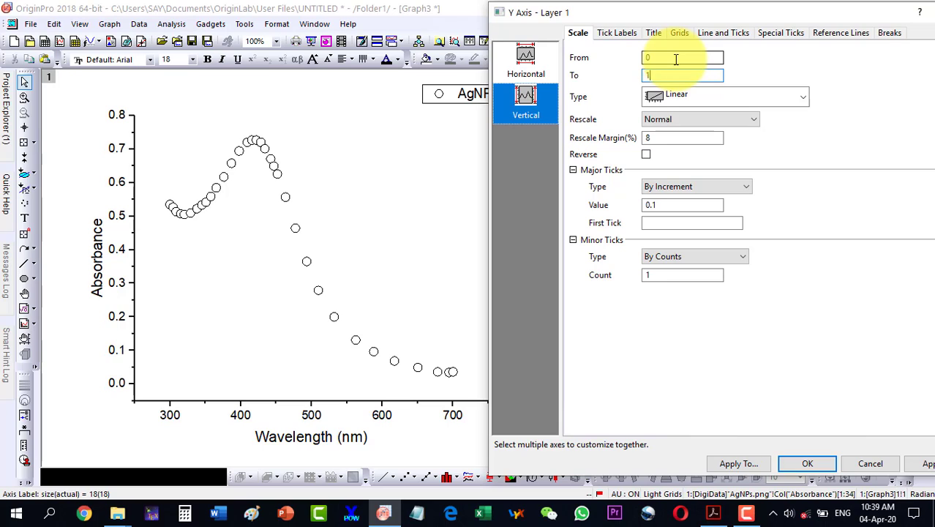
click(806, 463)
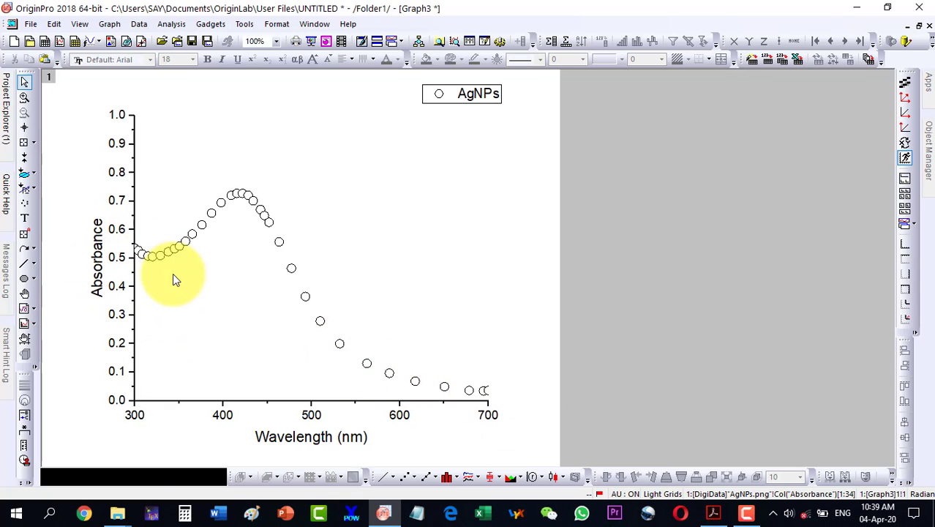
- Start a Multiple Peak Fit on the AgNPs data using the Gauss peak function
click(165, 26)
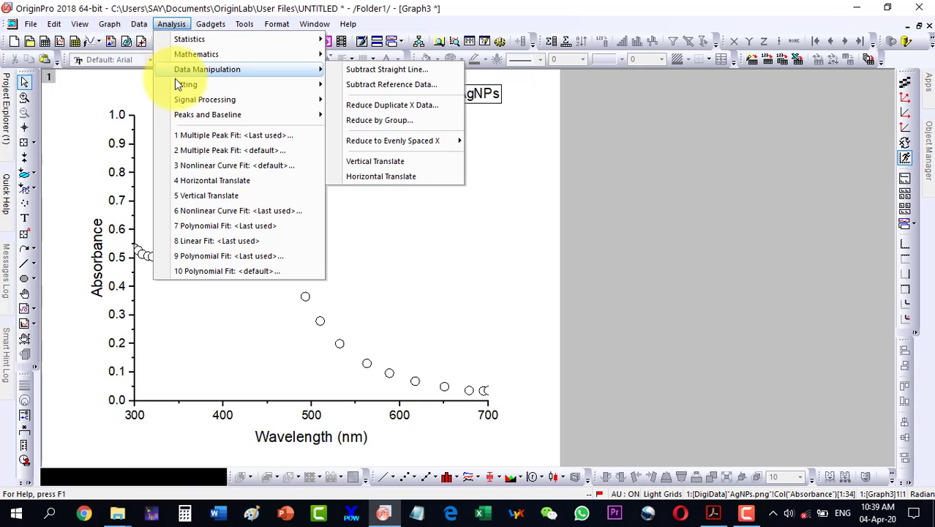
mouse_move(176, 86)
mouse_move(180, 116)
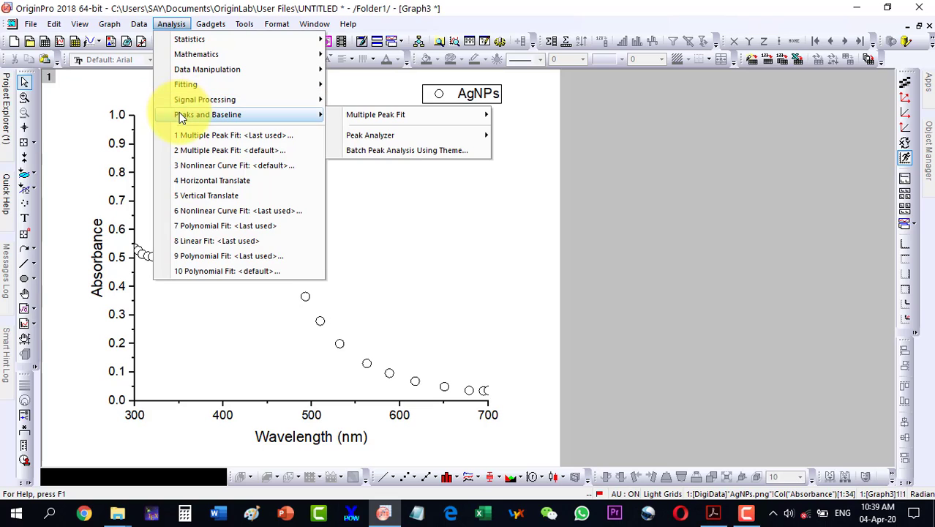
mouse_move(367, 120)
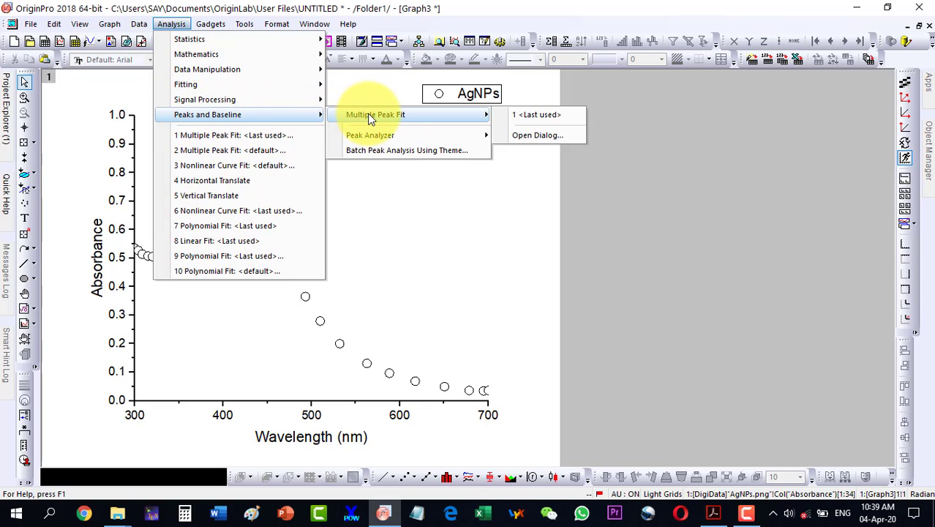
click(523, 138)
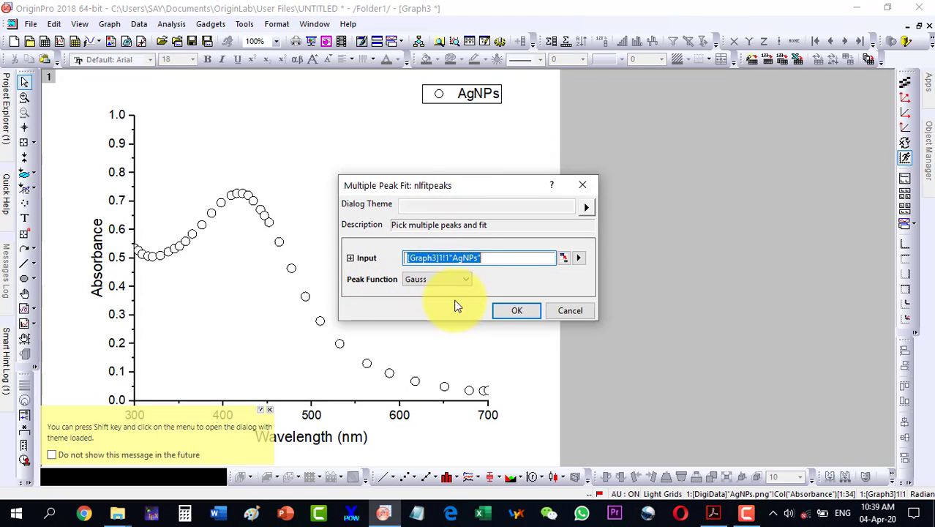
click(516, 311)
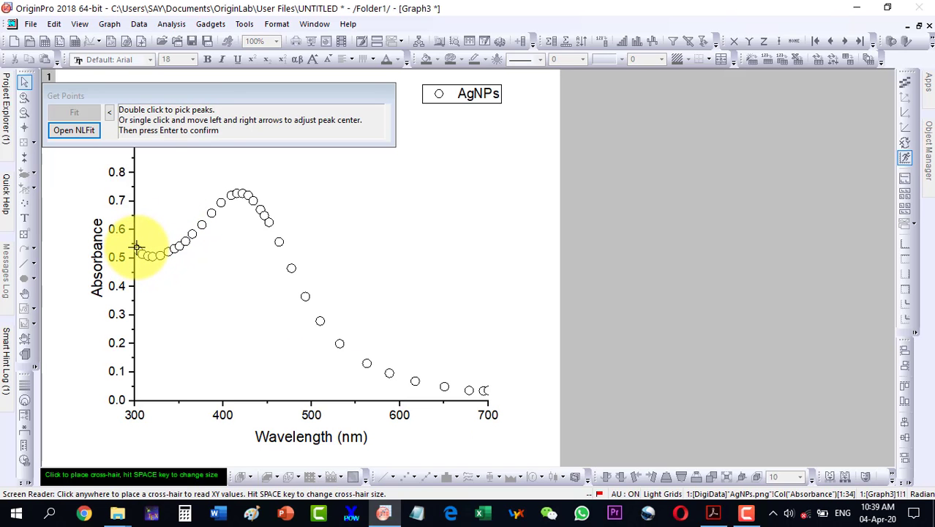
- Pick six peak centers along the AgNPs curve at about 302, 319, 366, 418, 477 and 563 nm
double_click(136, 247)
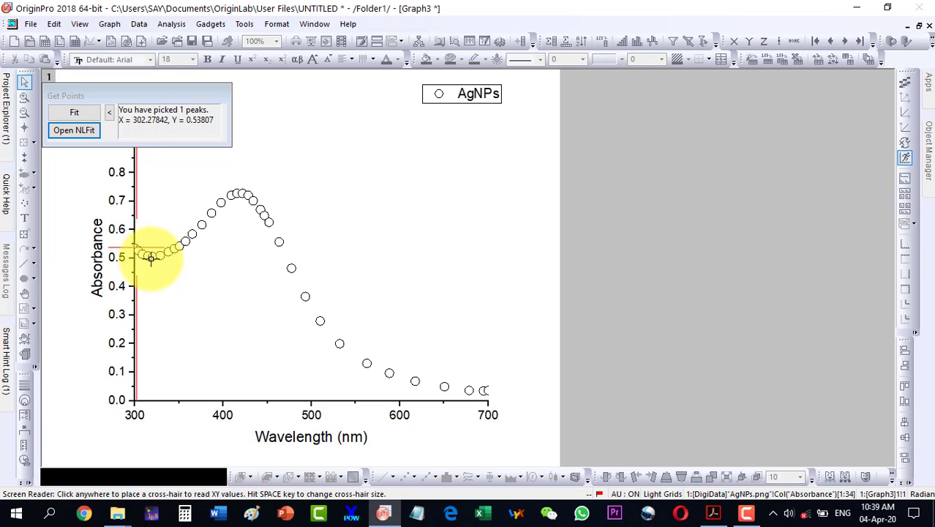
double_click(151, 256)
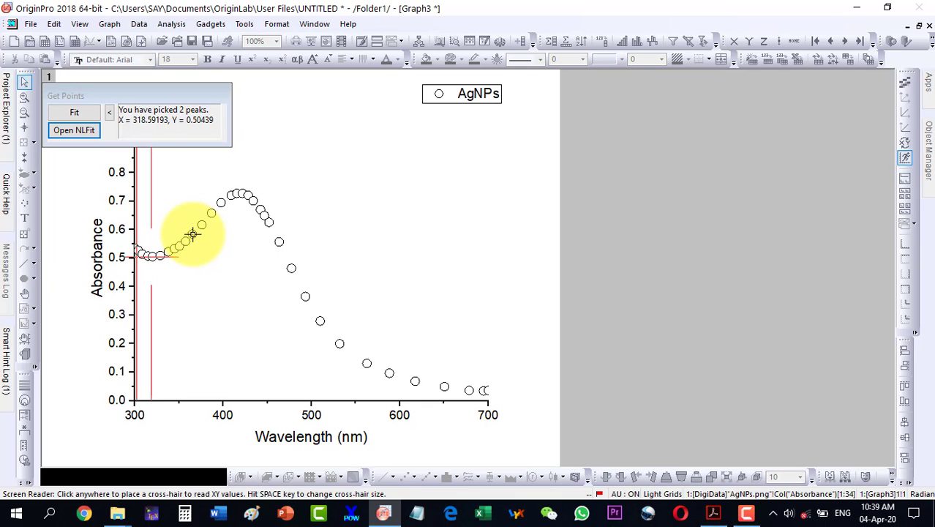
double_click(191, 233)
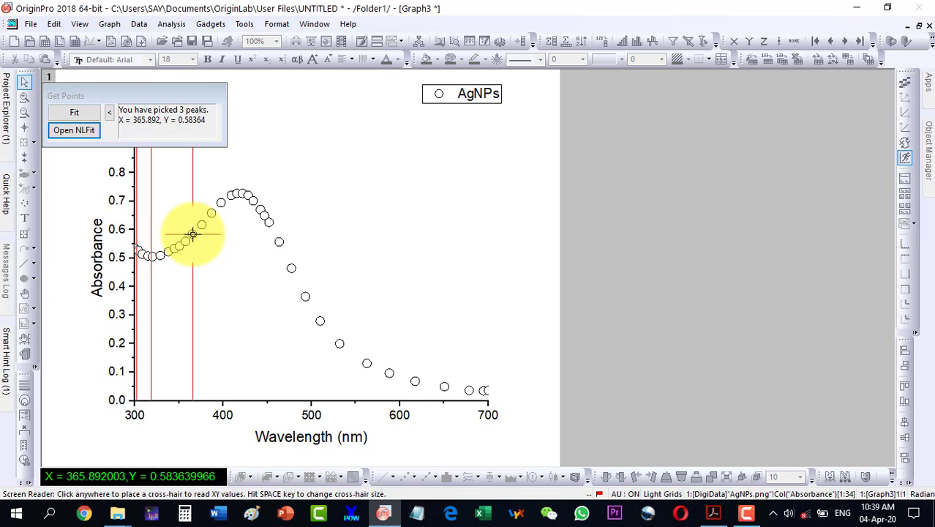
double_click(238, 193)
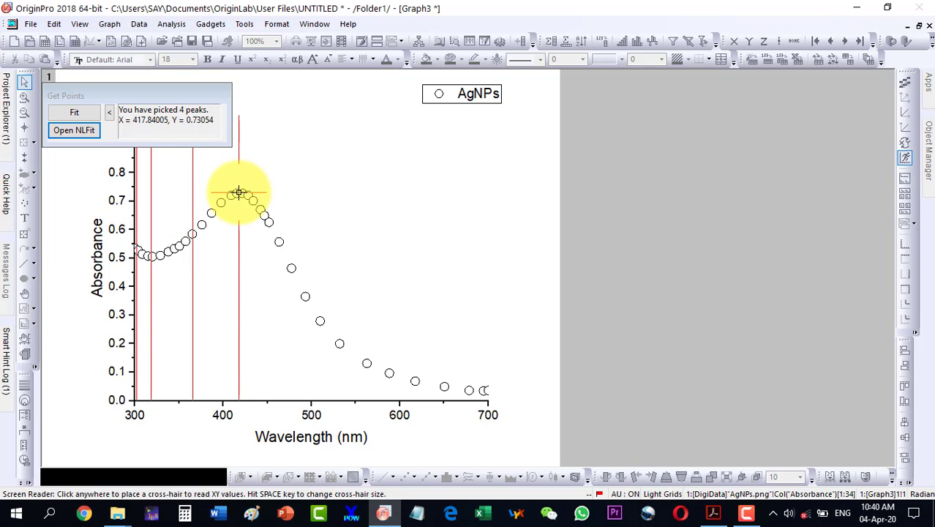
double_click(291, 267)
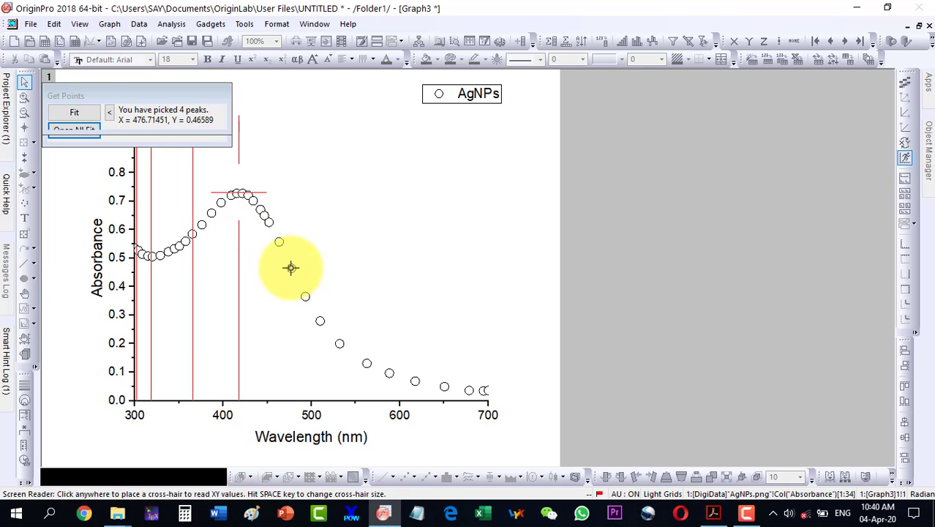
double_click(367, 363)
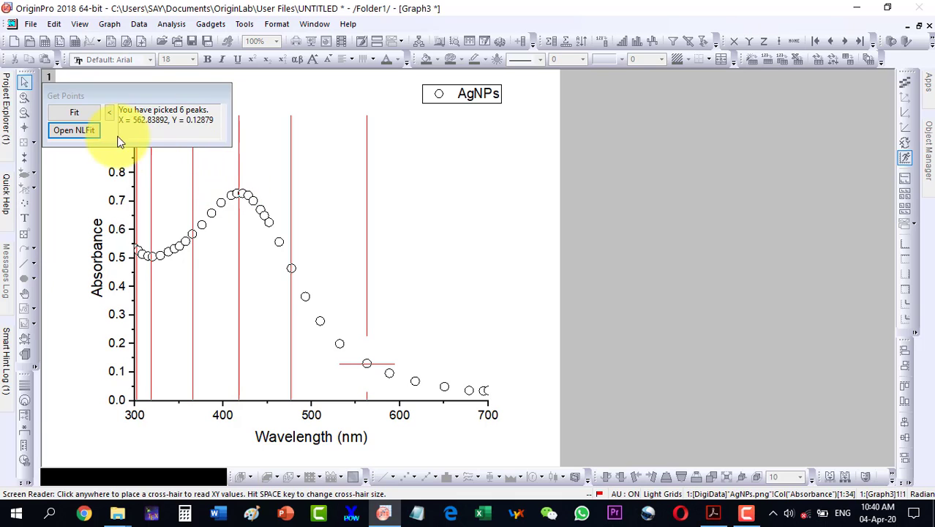
- Open the picked peaks in NLFit, run four single iterations, and fit until converged
click(82, 134)
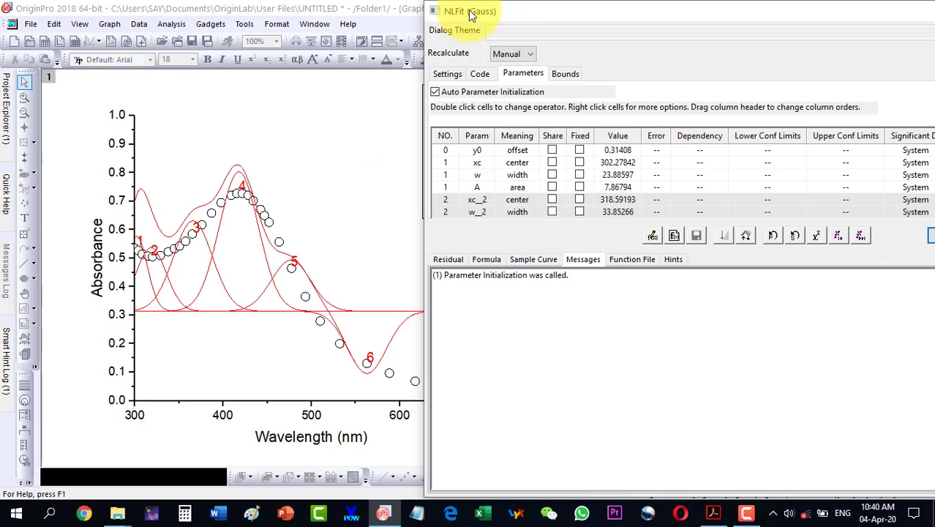
drag(474, 12, 528, 14)
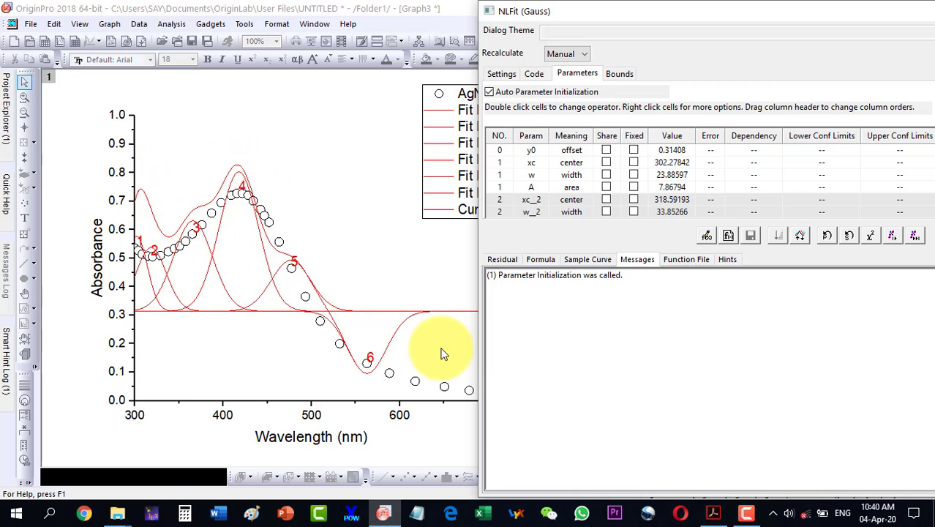
click(891, 236)
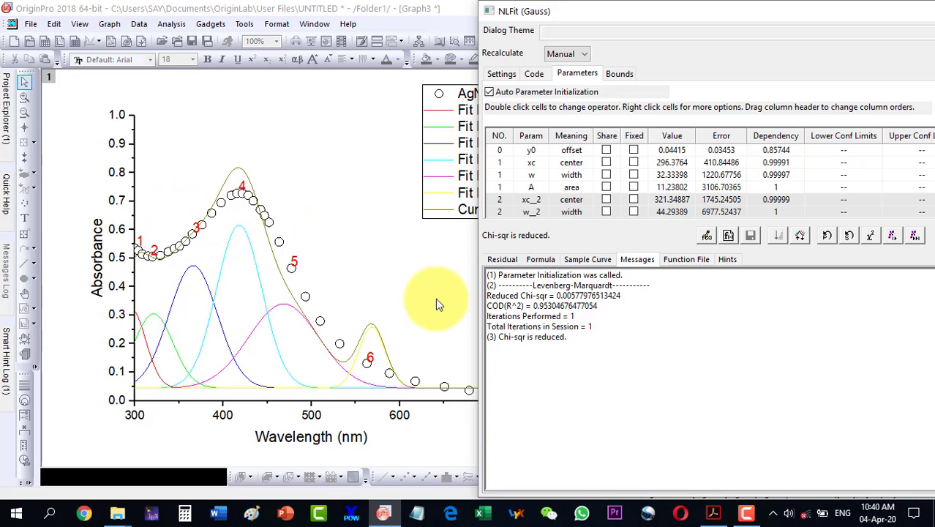
click(893, 234)
click(894, 235)
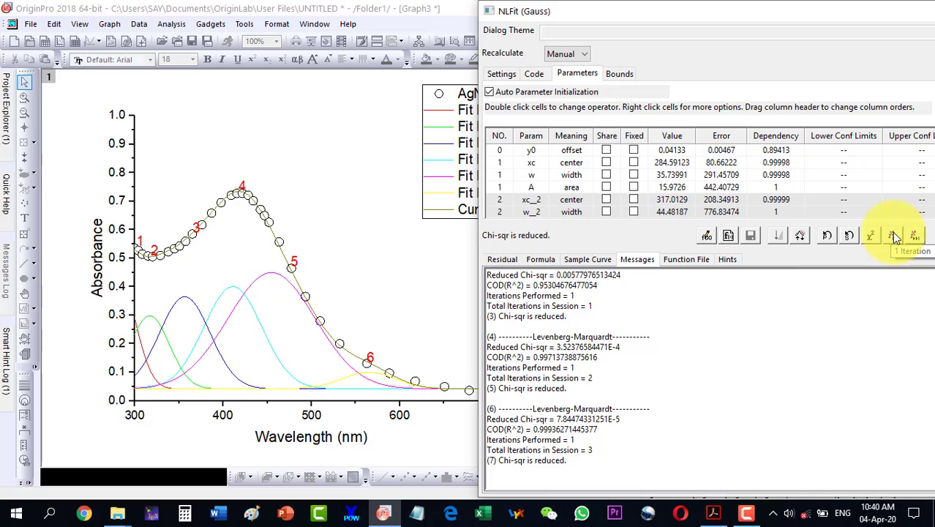
click(893, 235)
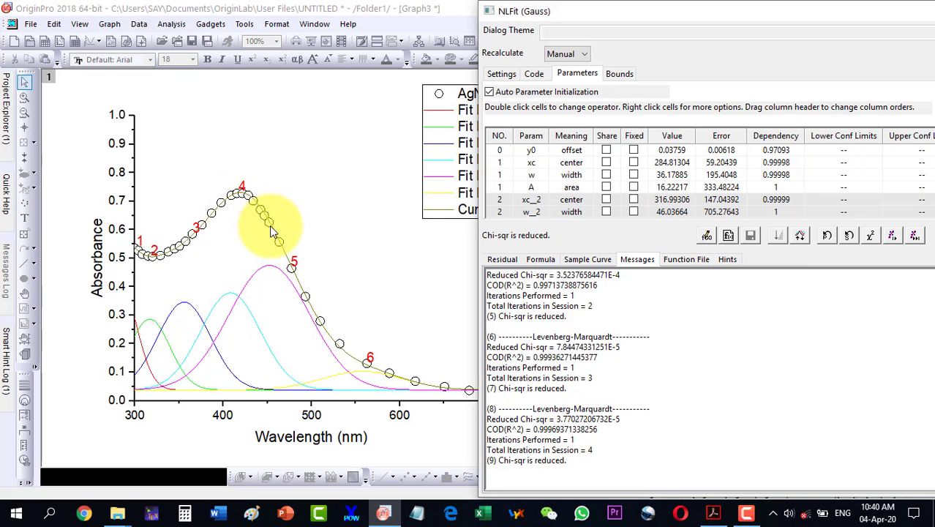
click(915, 235)
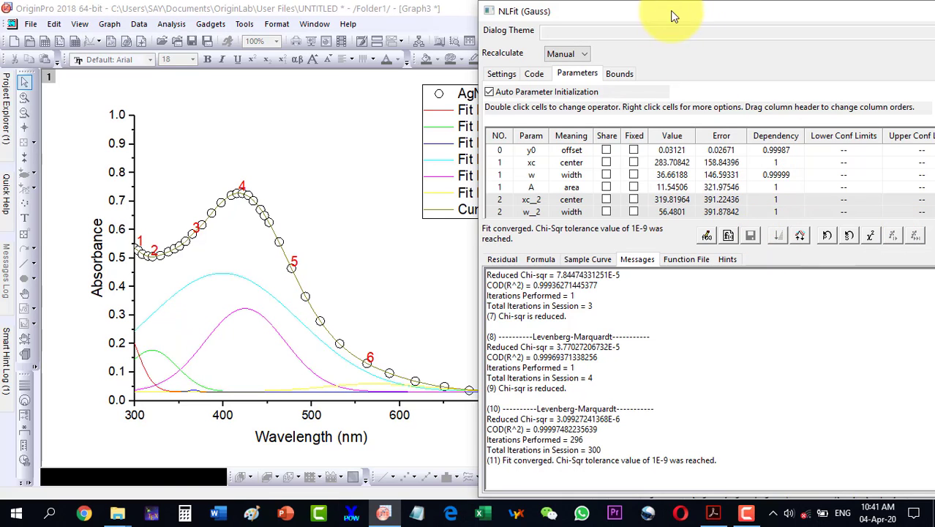
- Accept the peak fit, delete the fit parameter table from the graph, and restore the graph to a smaller window
drag(673, 16, 395, 22)
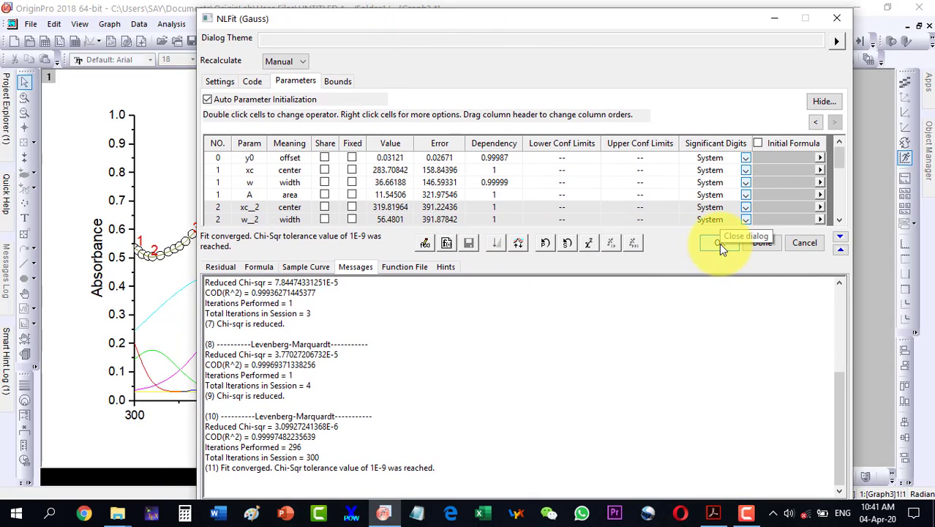
click(718, 243)
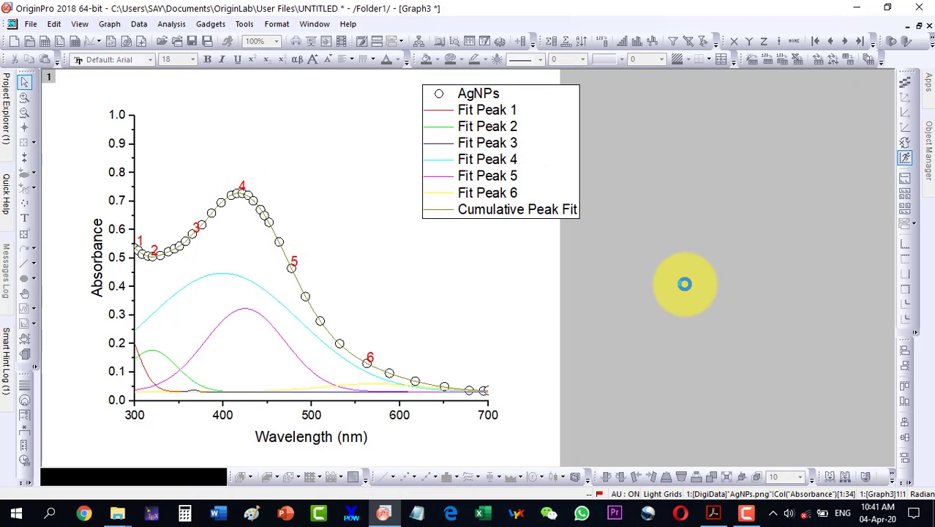
click(540, 208)
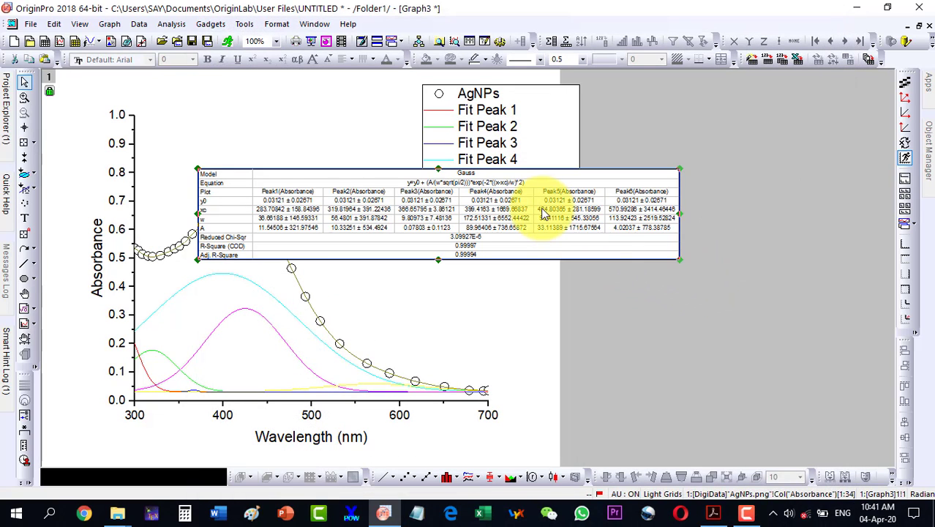
key(Delete)
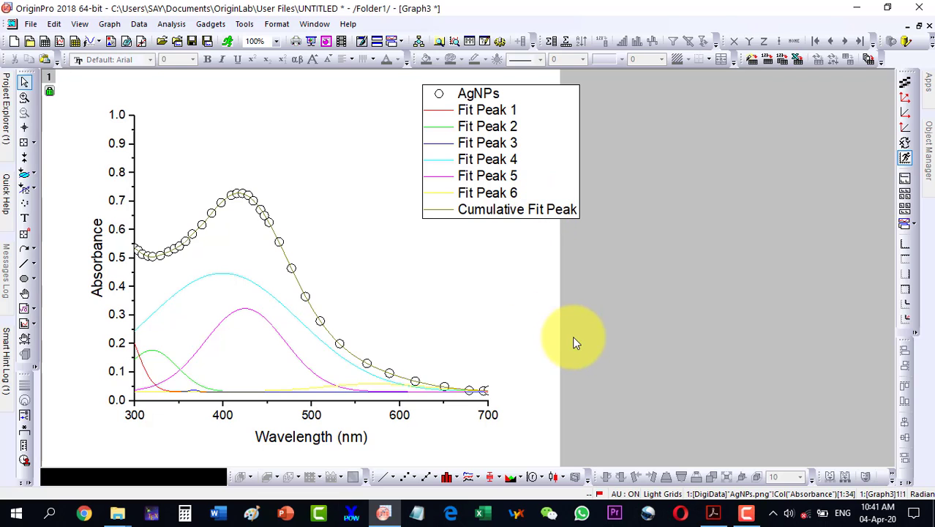
click(919, 26)
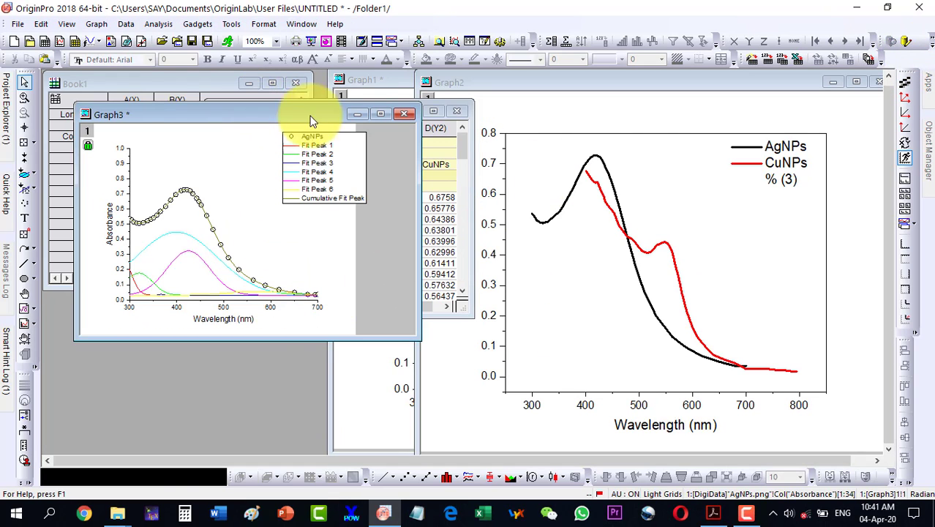
- Move the Graph3 window clear of the DigiData workbook and maximize the workbook
drag(298, 113, 636, 98)
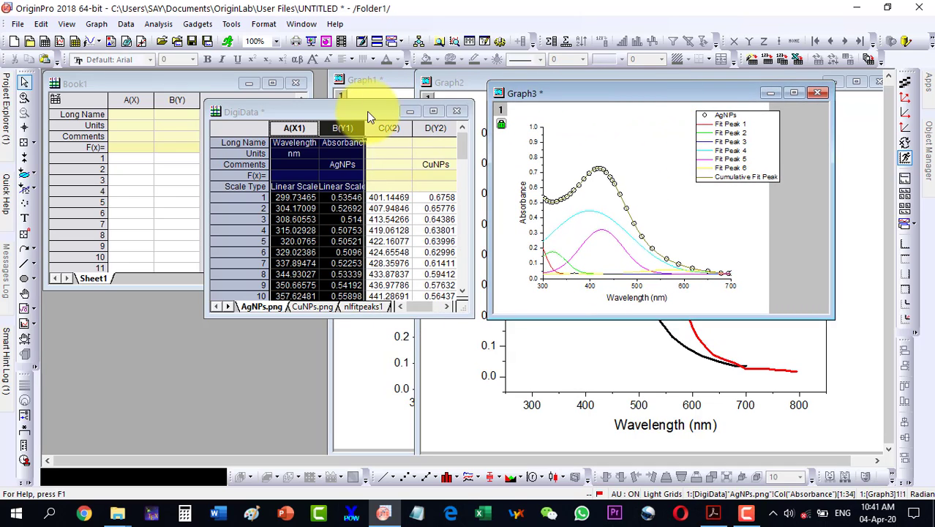
drag(366, 111, 262, 117)
click(320, 113)
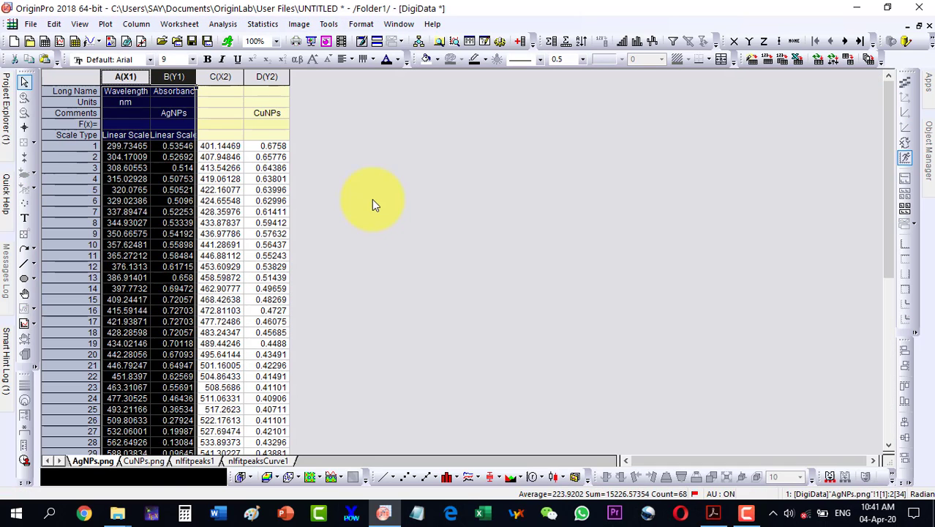
- Copy the first Independent Variable column and the Cumulative Fit Peak column from the nlfitpeaksCurve1 sheet
click(246, 465)
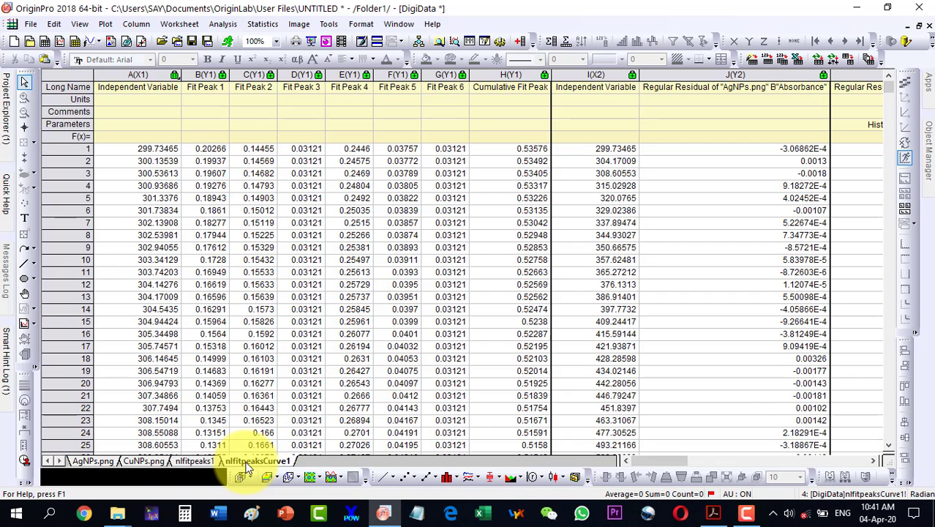
click(139, 76)
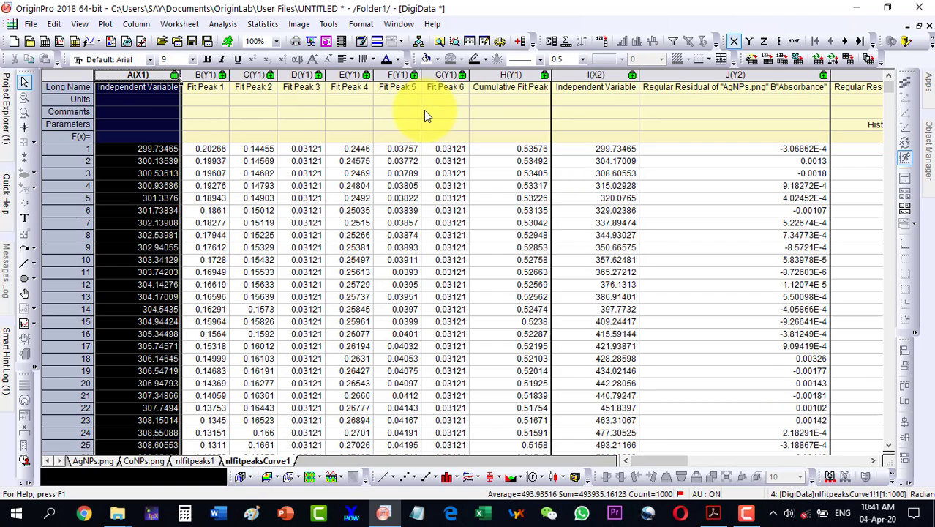
ctrl+click(524, 76)
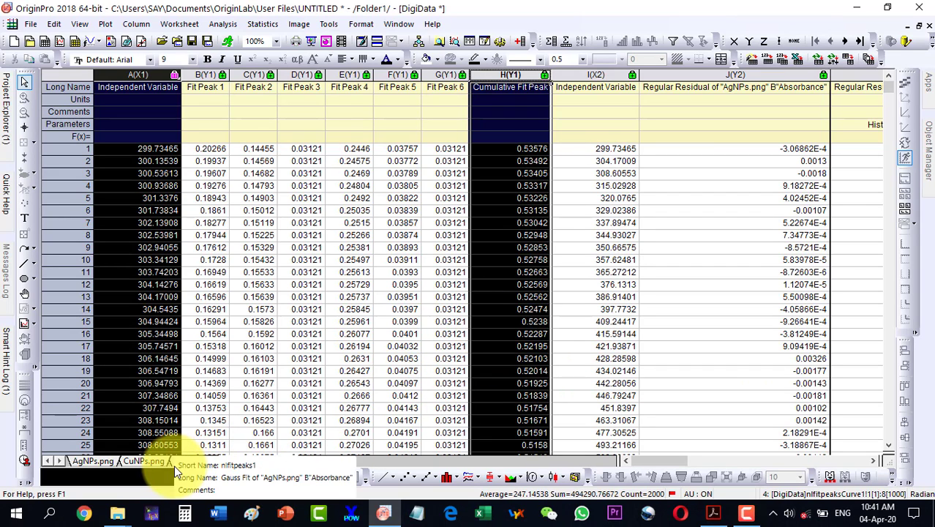
- Paste the copied fit data into two new columns, E and F, of the AgNPs.png sheet and widen column E to fit
click(87, 460)
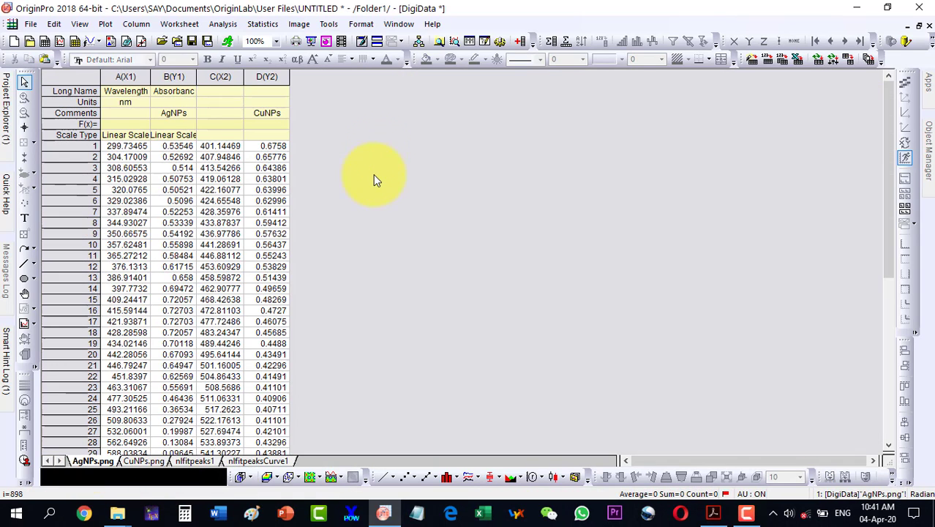
click(519, 41)
click(519, 42)
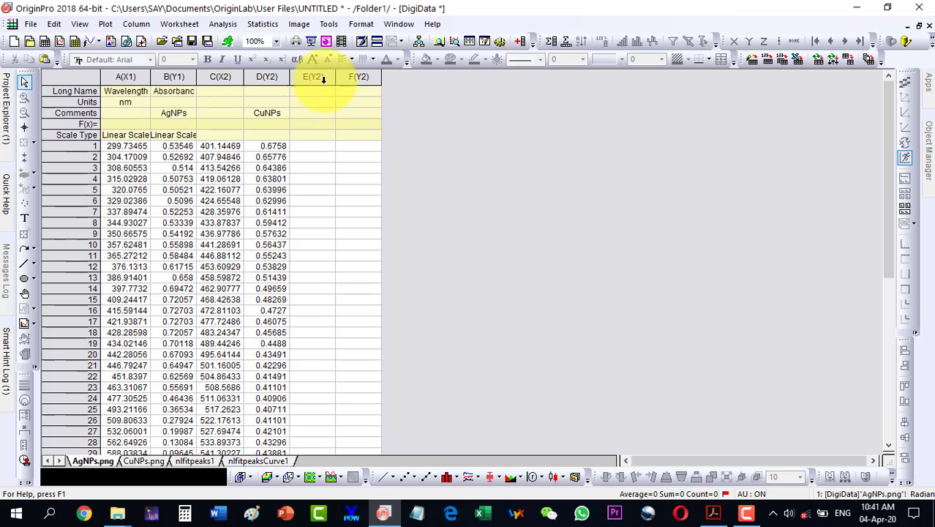
drag(314, 78, 367, 78)
key(ctrl+v)
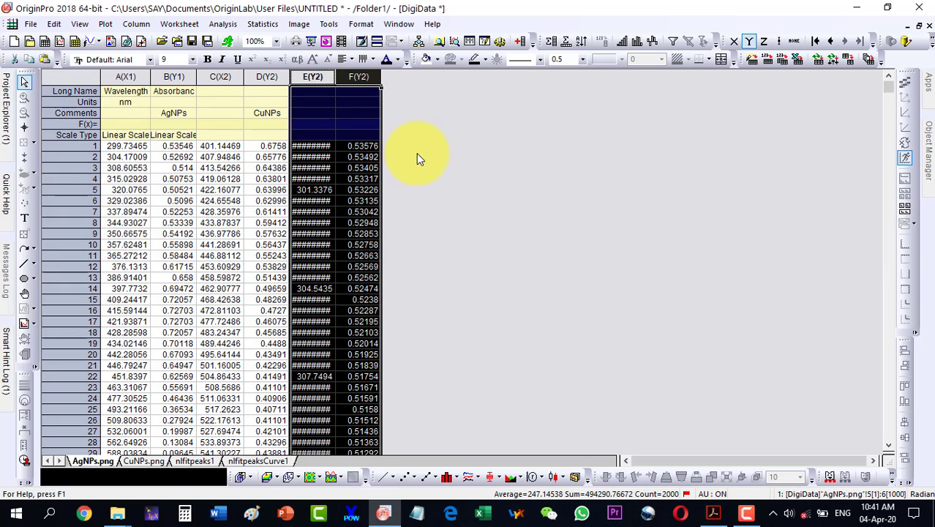
click(417, 153)
double_click(336, 77)
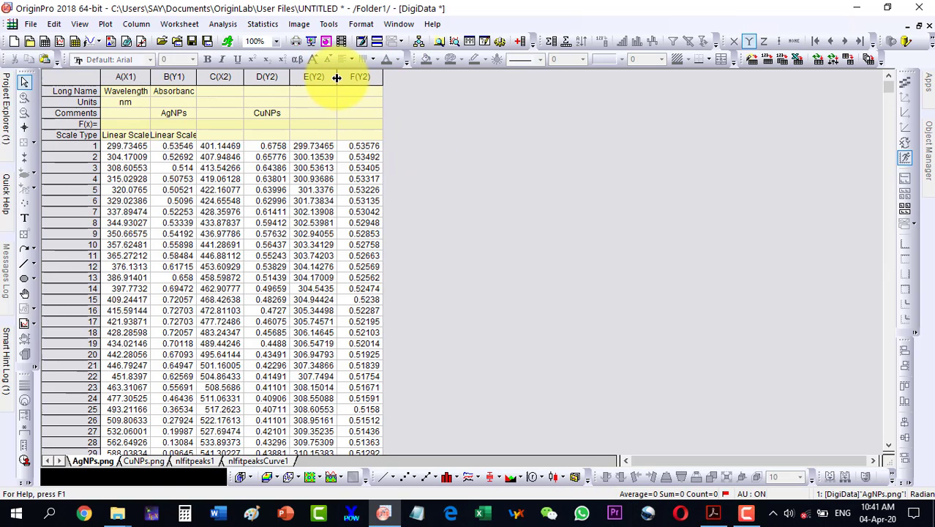
- Enter AgNPs-Fit as the comment of column F and set column E as an X column
click(174, 113)
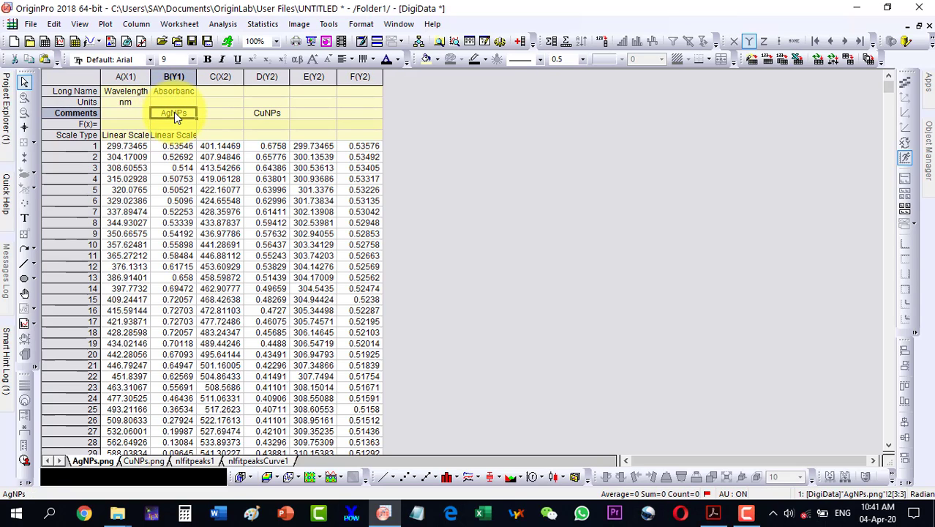
click(354, 114)
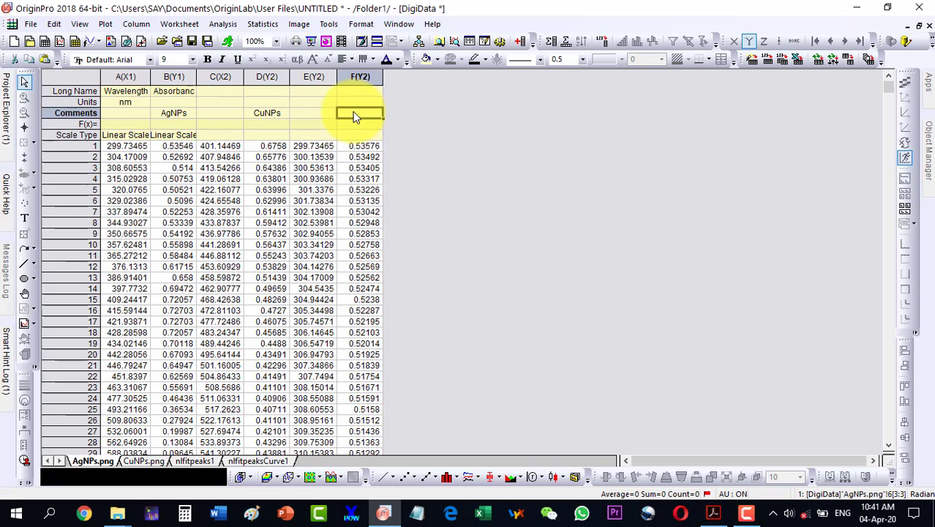
double_click(369, 112)
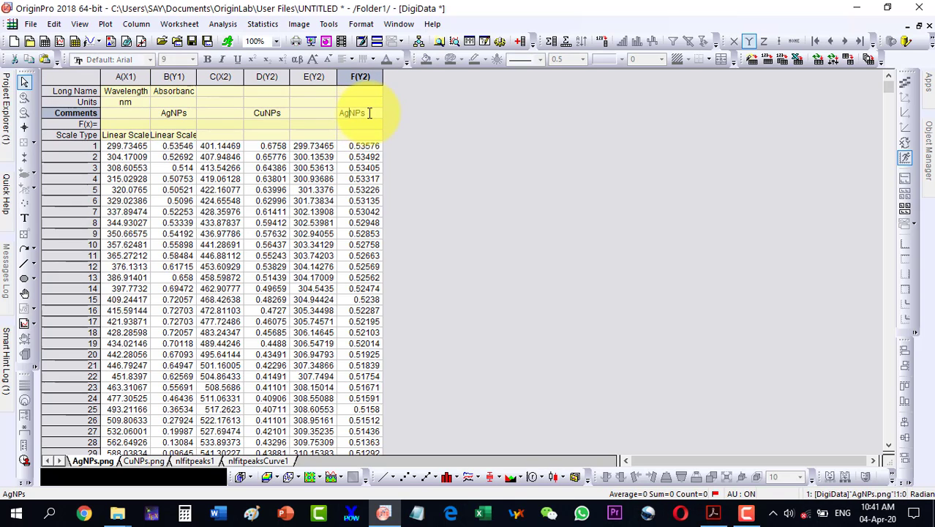
click(313, 76)
right_click(335, 77)
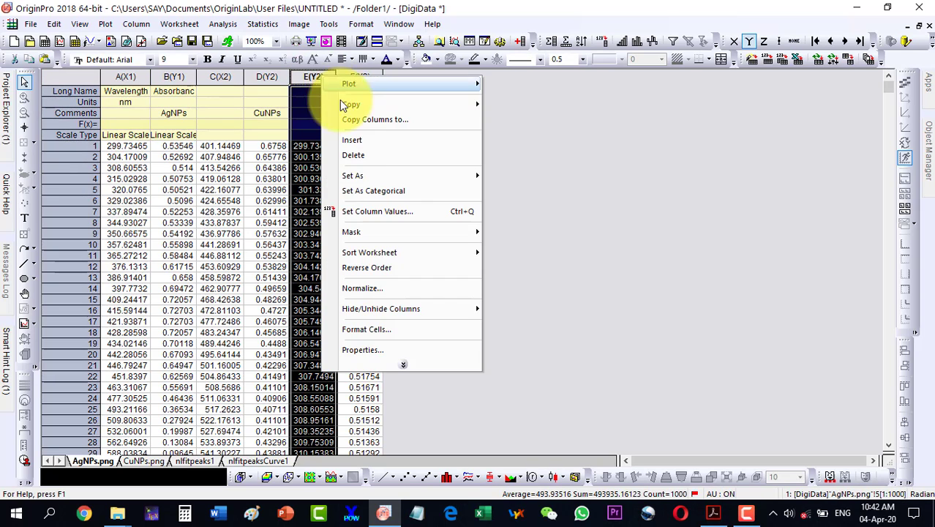
mouse_move(379, 175)
click(512, 174)
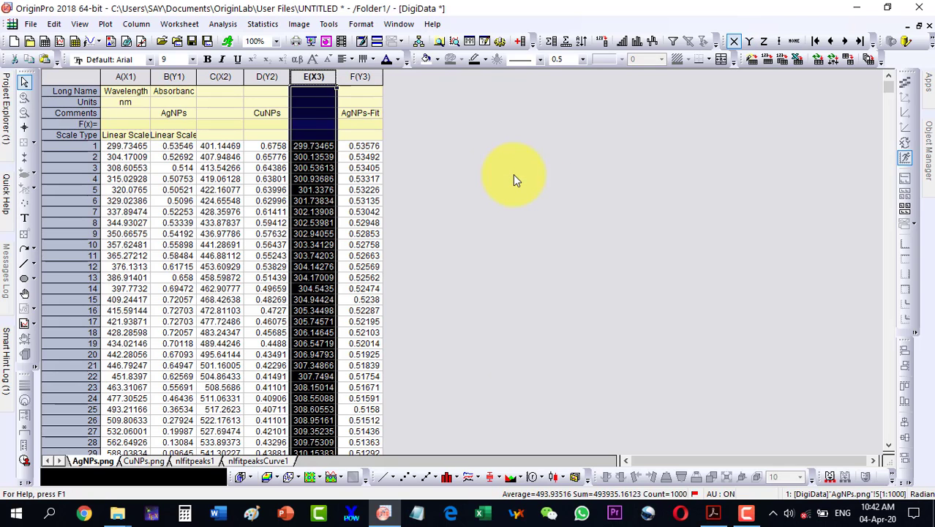
- Plot the AgNPs columns A and B together with the fit columns E and F as a scatter graph
click(412, 132)
drag(143, 81, 180, 76)
ctrl+click(322, 76)
ctrl+click(358, 76)
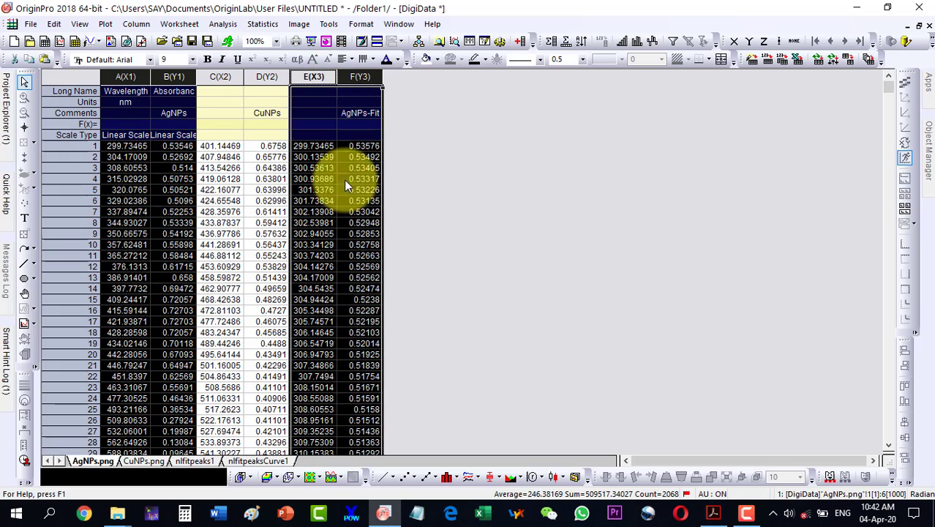
click(409, 483)
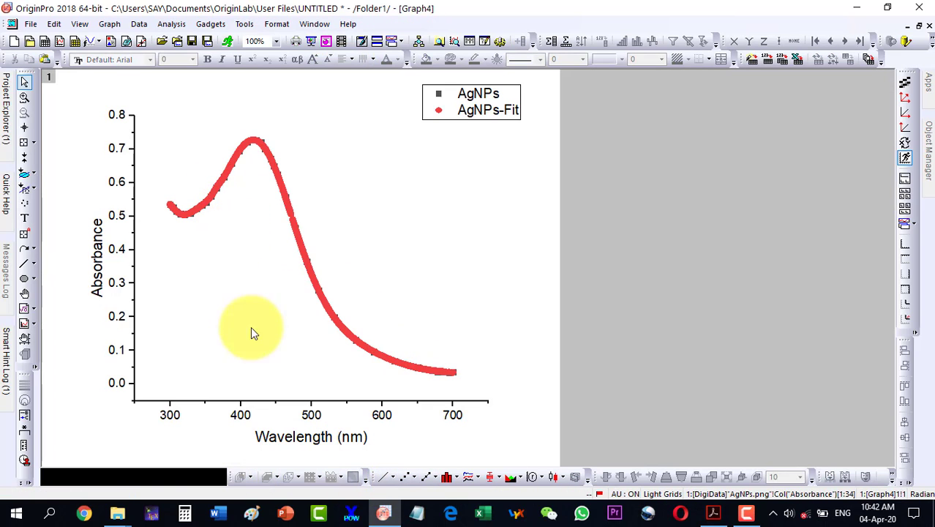
- Scale the graph's horizontal axis from 300 to 700 and the vertical axis from 0 to 1.0
click(452, 414)
key(alt+Return)
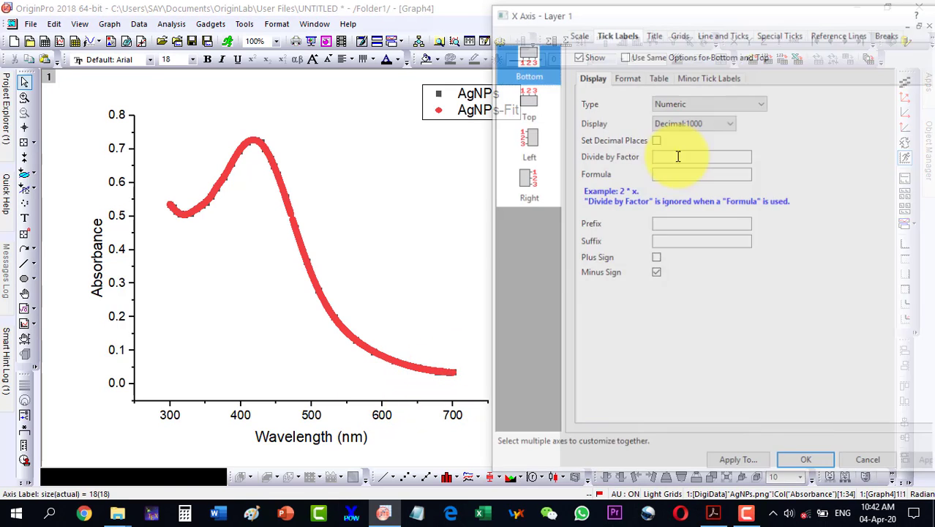
click(578, 33)
double_click(666, 58)
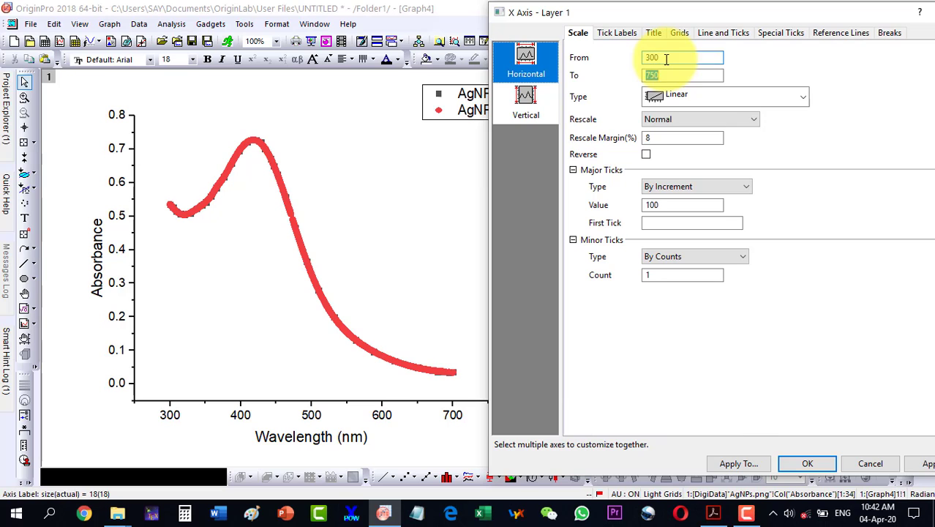
key(ctrl+Tab)
key(Return)
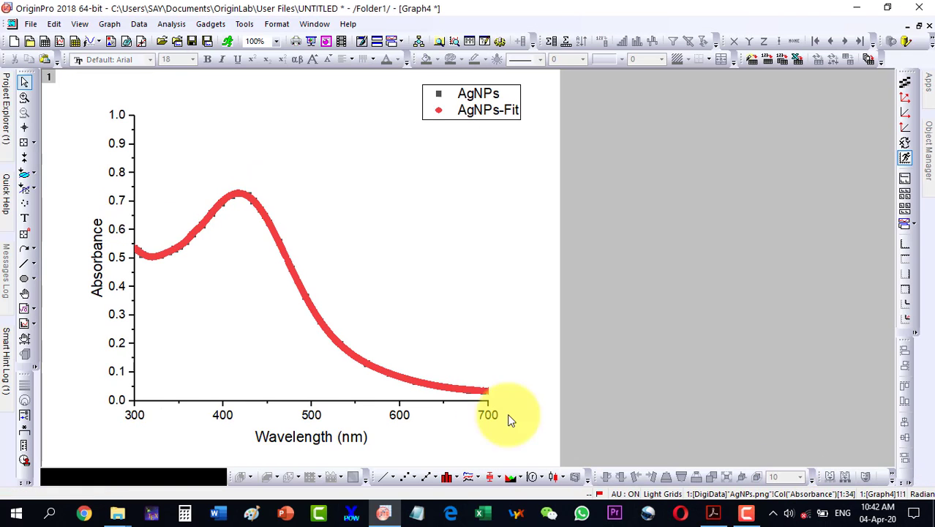
- Make the plot group's edit mode Independent and give the AgNPs data open circle symbols of size 15
double_click(434, 92)
click(695, 68)
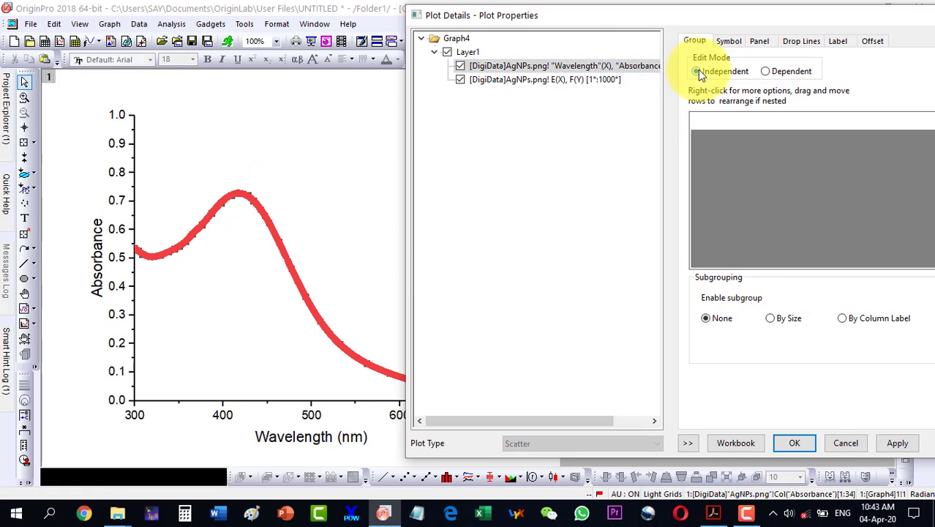
click(728, 37)
drag(511, 21, 461, 25)
click(707, 81)
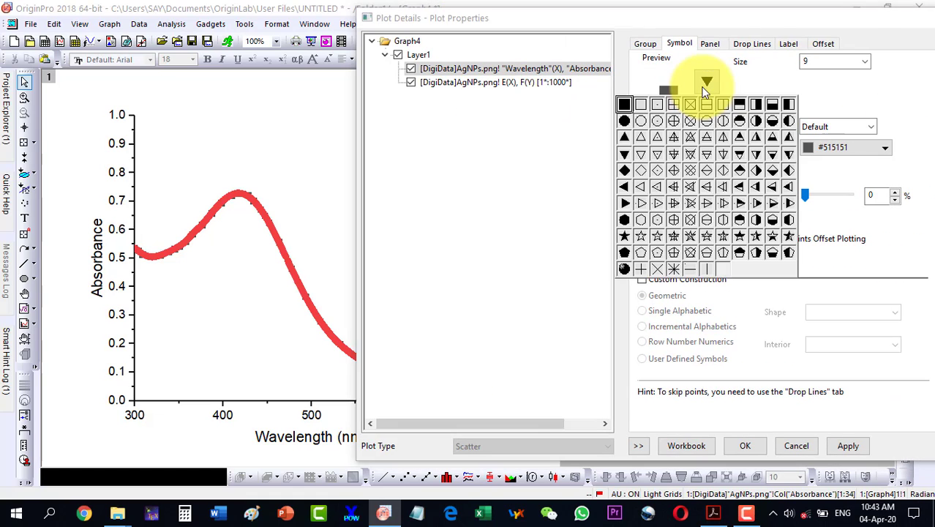
click(626, 121)
double_click(810, 62)
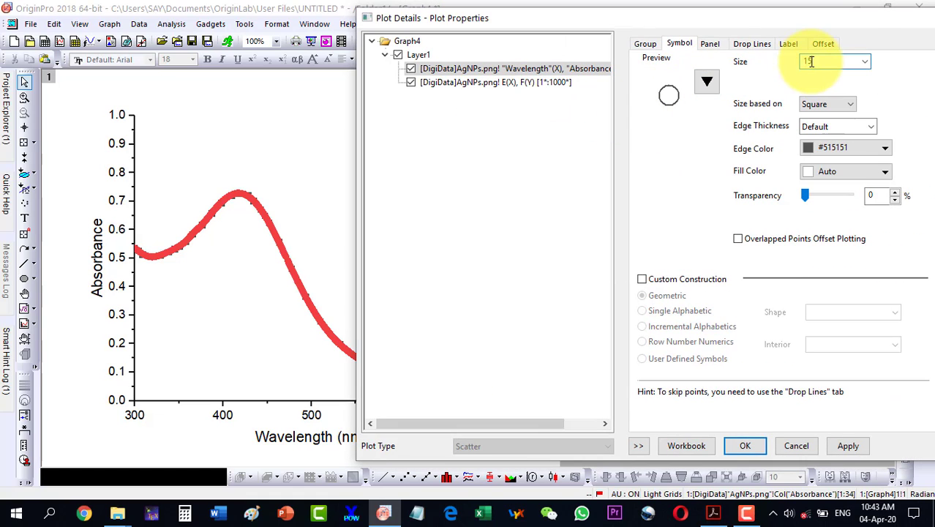
text(15)
- Set the AgNPs symbols' edge thickness to 30 and edge color to Auto black, and apply the changes
click(827, 104)
click(812, 126)
click(870, 126)
click(809, 194)
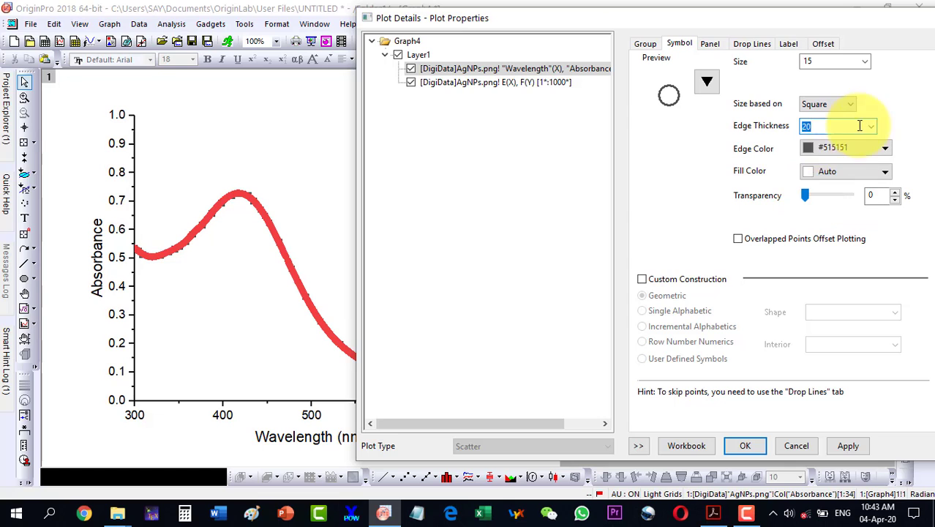
text(30)
click(828, 154)
click(815, 183)
click(848, 445)
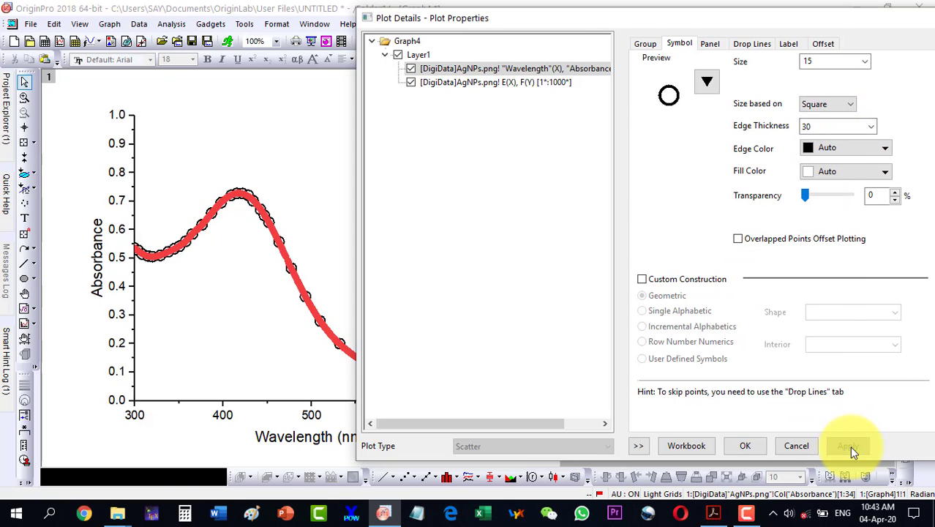
- Set the AgNPs-Fit plot's symbols to size 5 in Red and accept the plot details
click(482, 82)
click(706, 82)
click(706, 81)
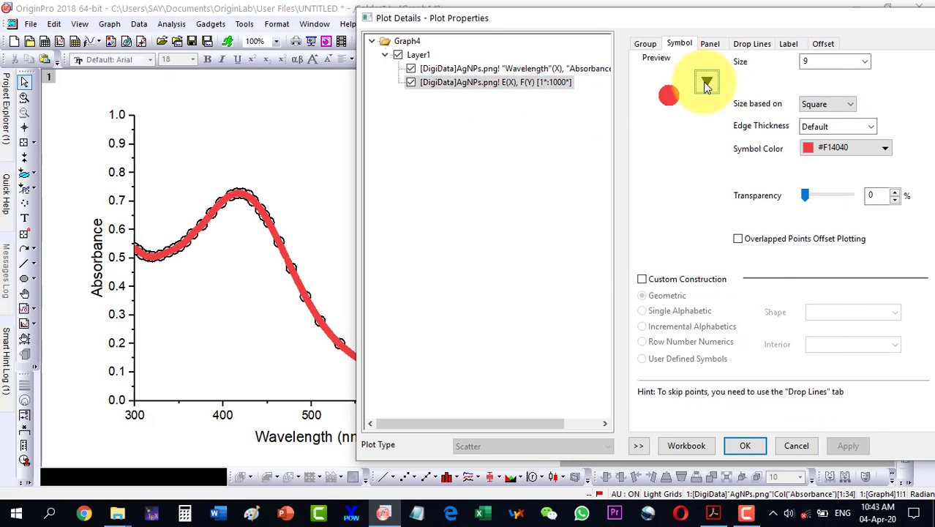
double_click(827, 62)
text(5)
click(830, 149)
click(831, 202)
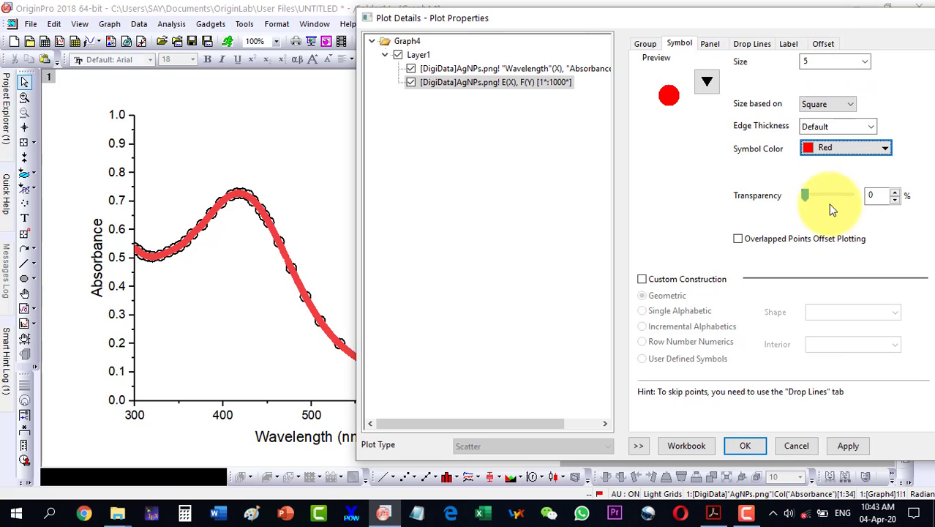
click(841, 445)
click(743, 444)
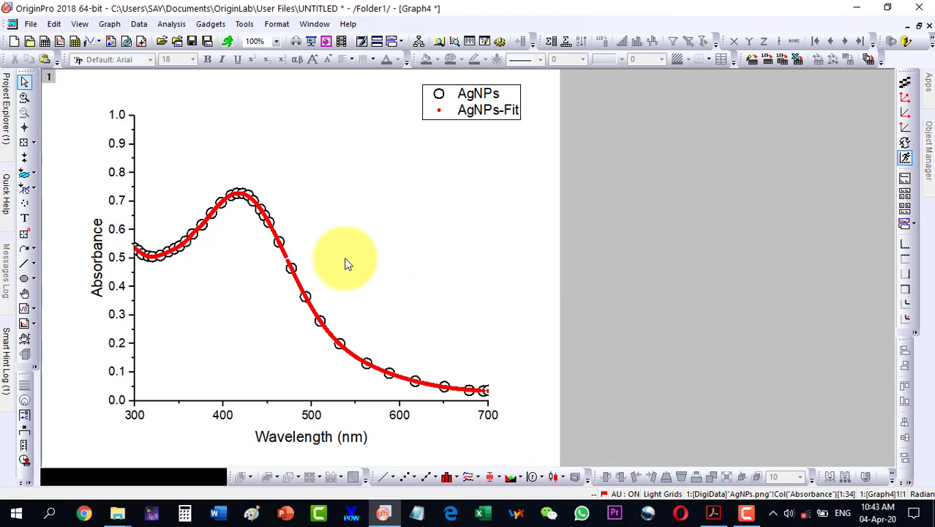